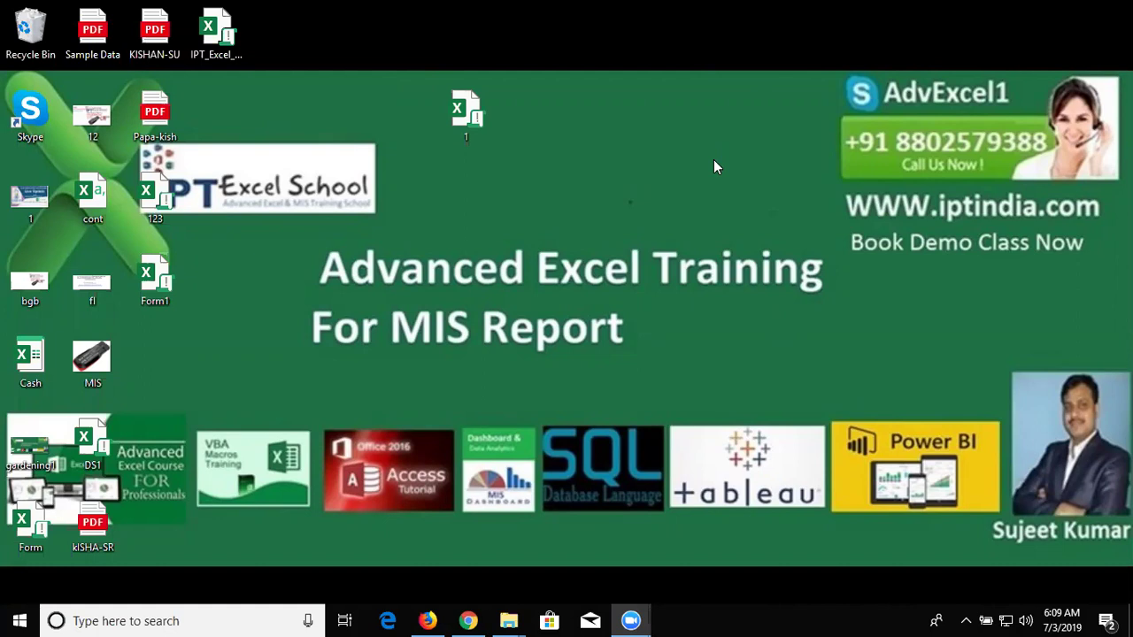
# View the MIS image, close the photo viewer, then bring up the MIS file's context menu
pyautogui.moveTo(834, 127); pyautogui.dragTo(1050, 163)
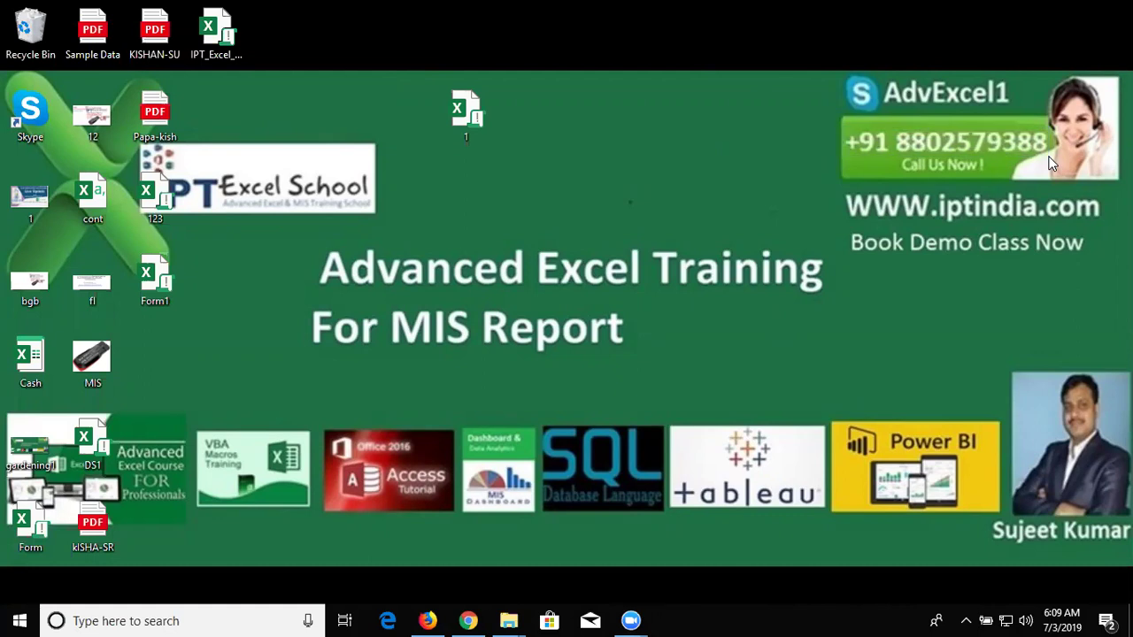
pyautogui.doubleClick(97, 370)
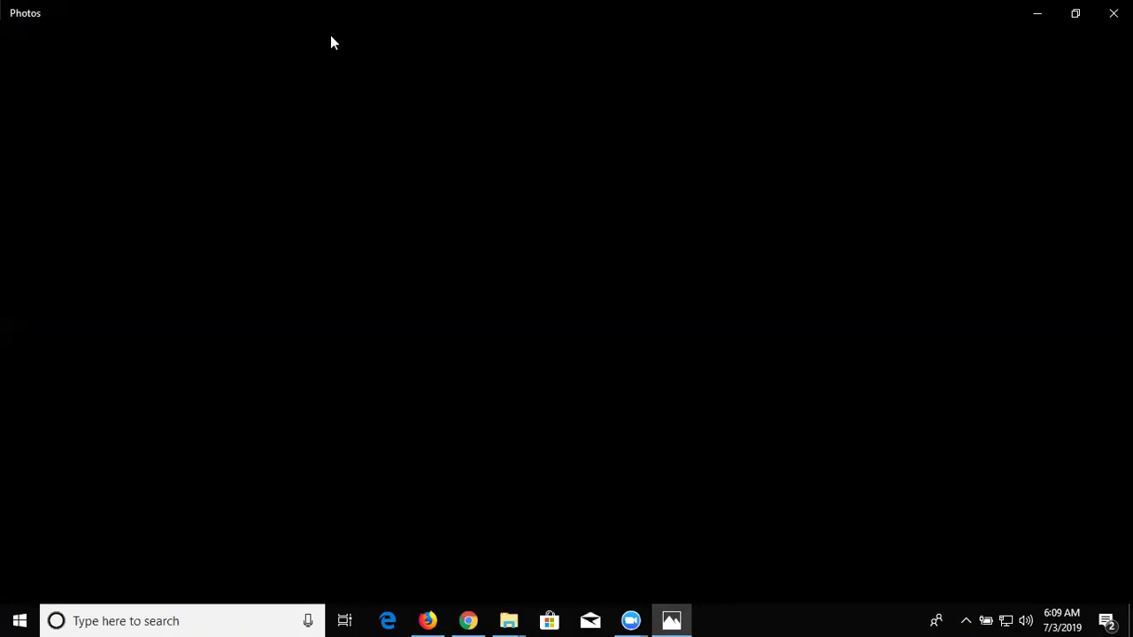
pyautogui.click(1113, 13)
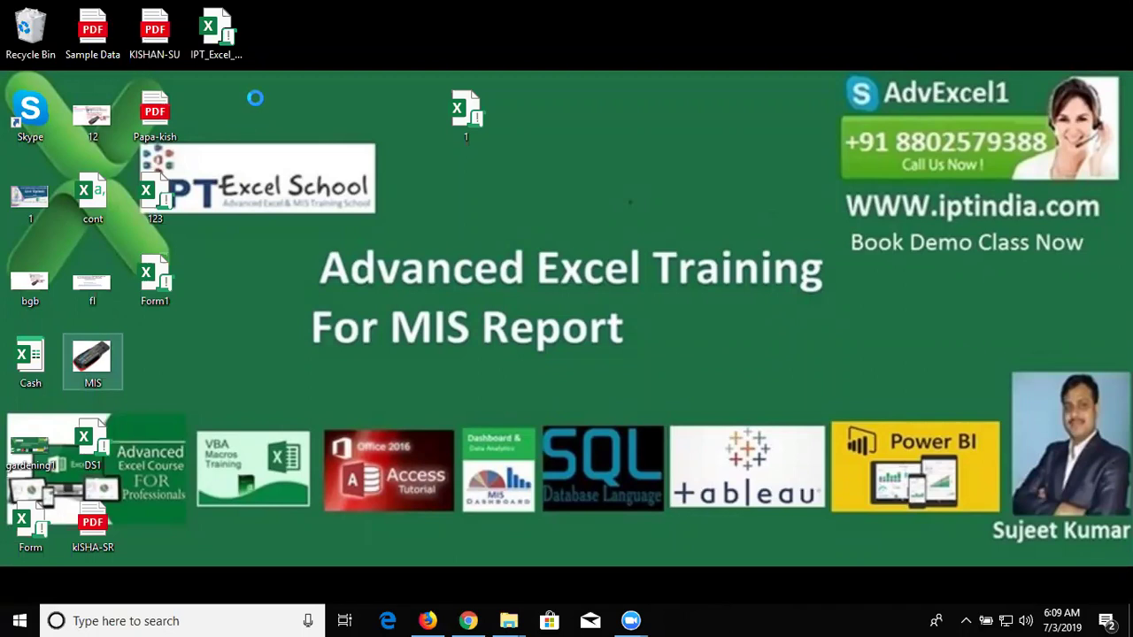
pyautogui.hotkey('shift', 'F10')
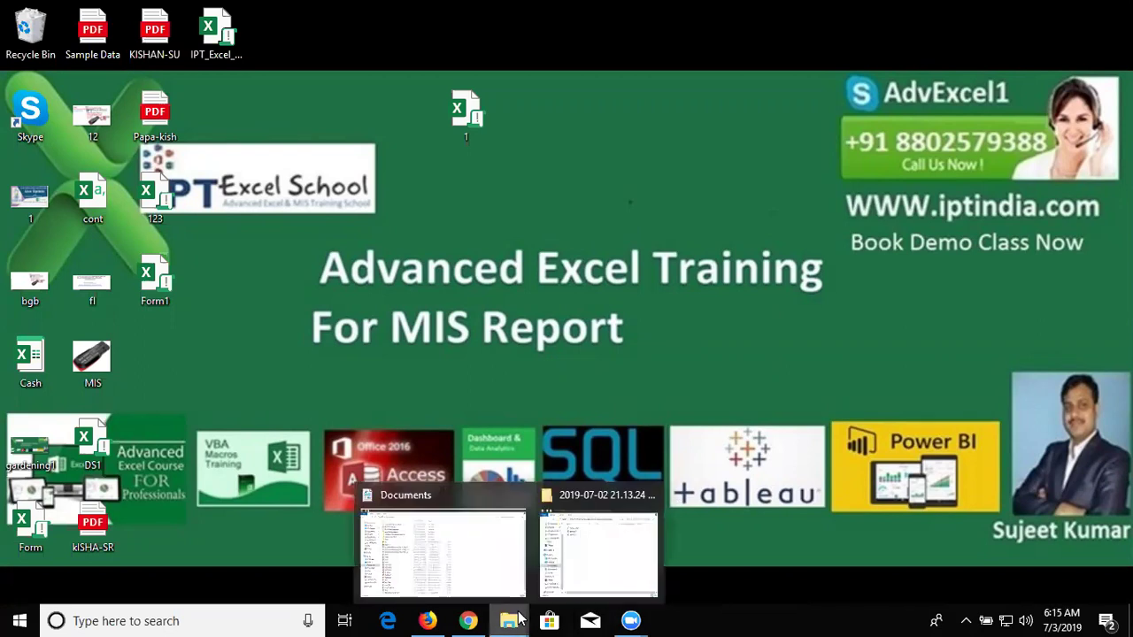
pyautogui.moveTo(507, 620)
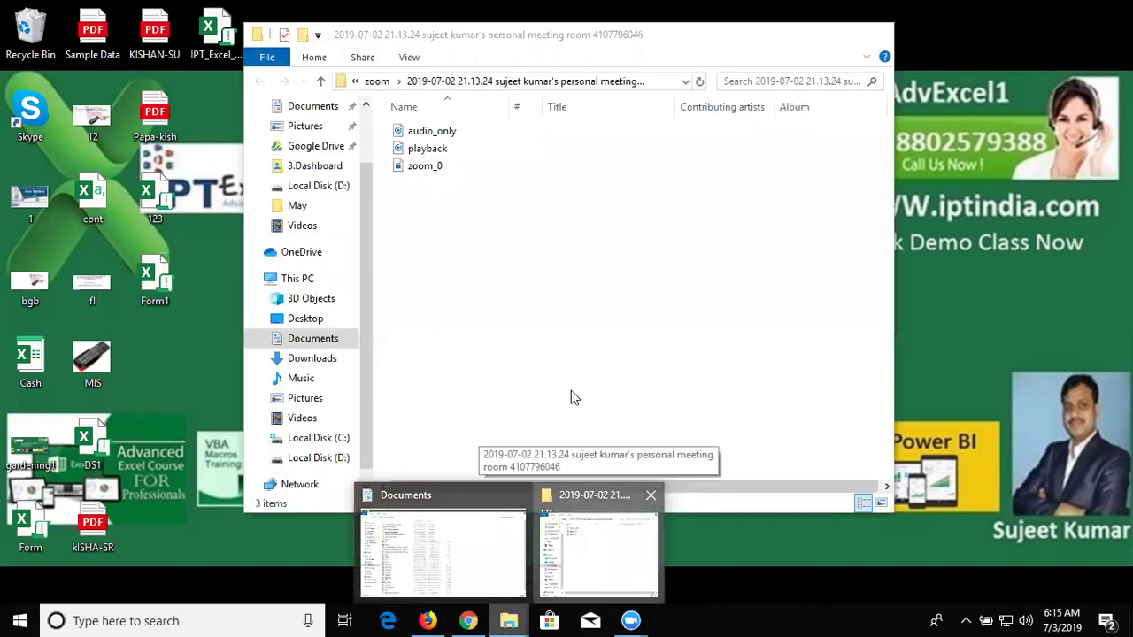
# Maximize File Explorer and show the contents of Local Disk (D:)
pyautogui.click(834, 37)
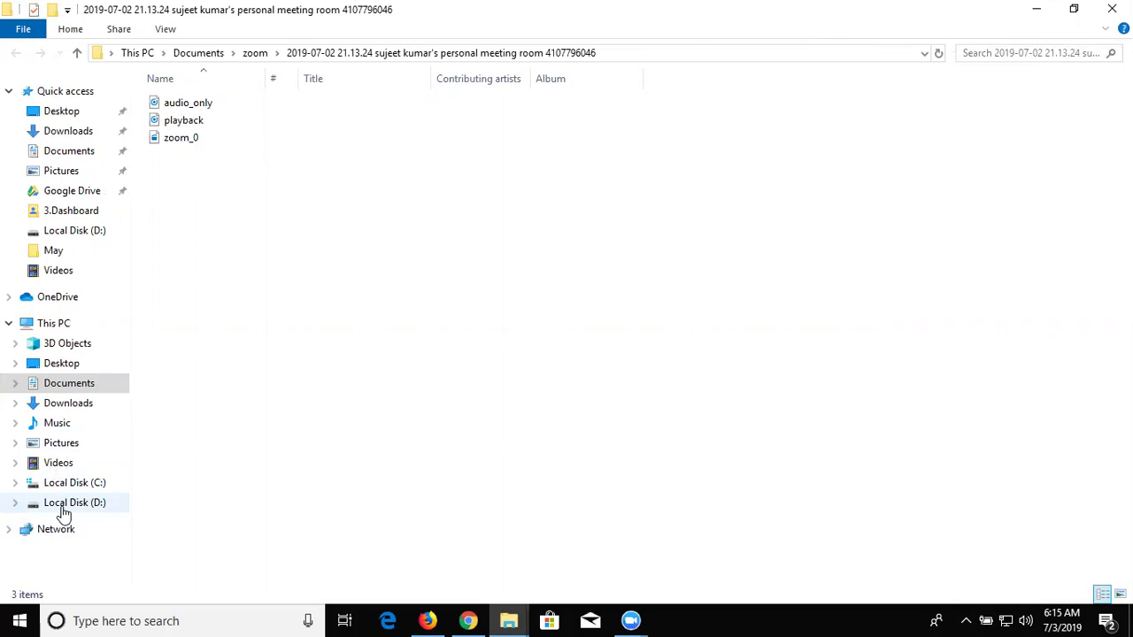
pyautogui.click(64, 504)
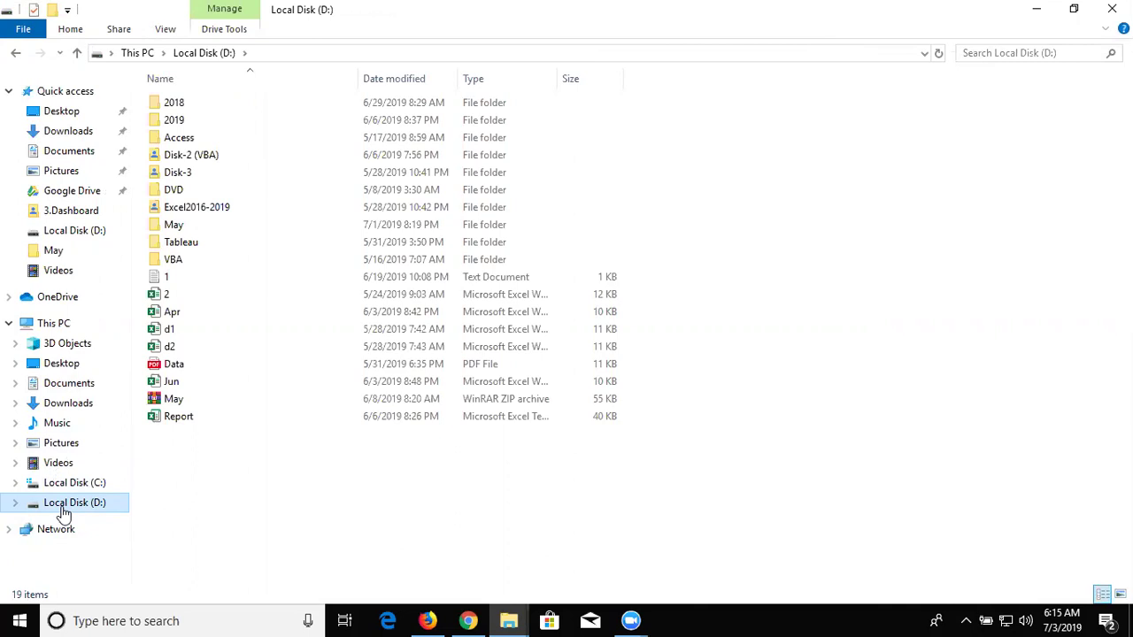
pyautogui.click(196, 126)
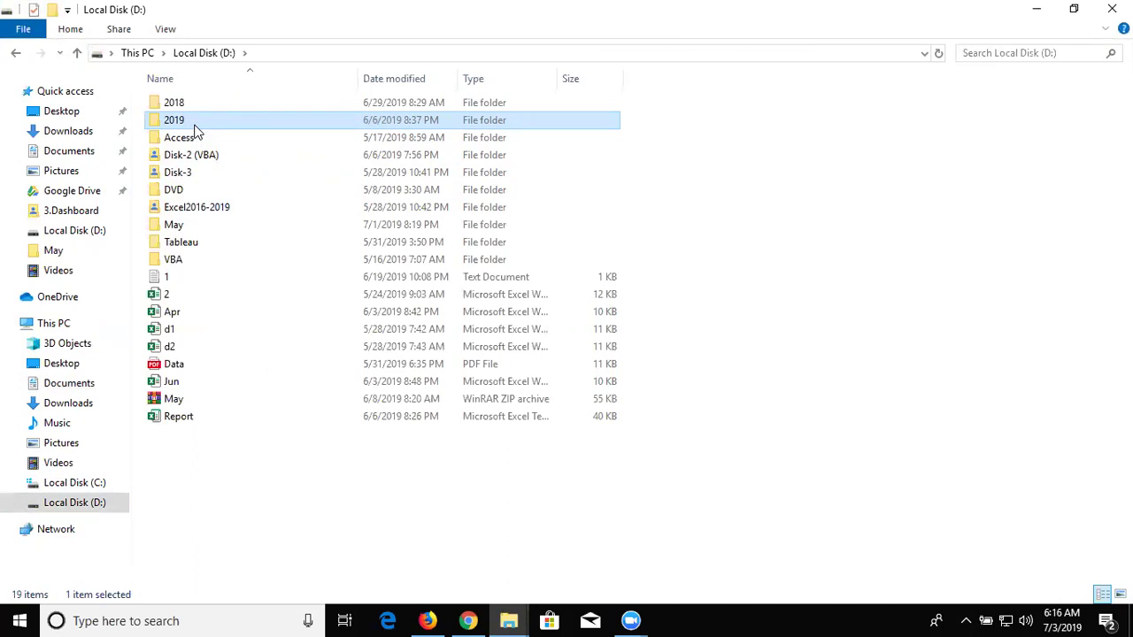
pyautogui.doubleClick(196, 124)
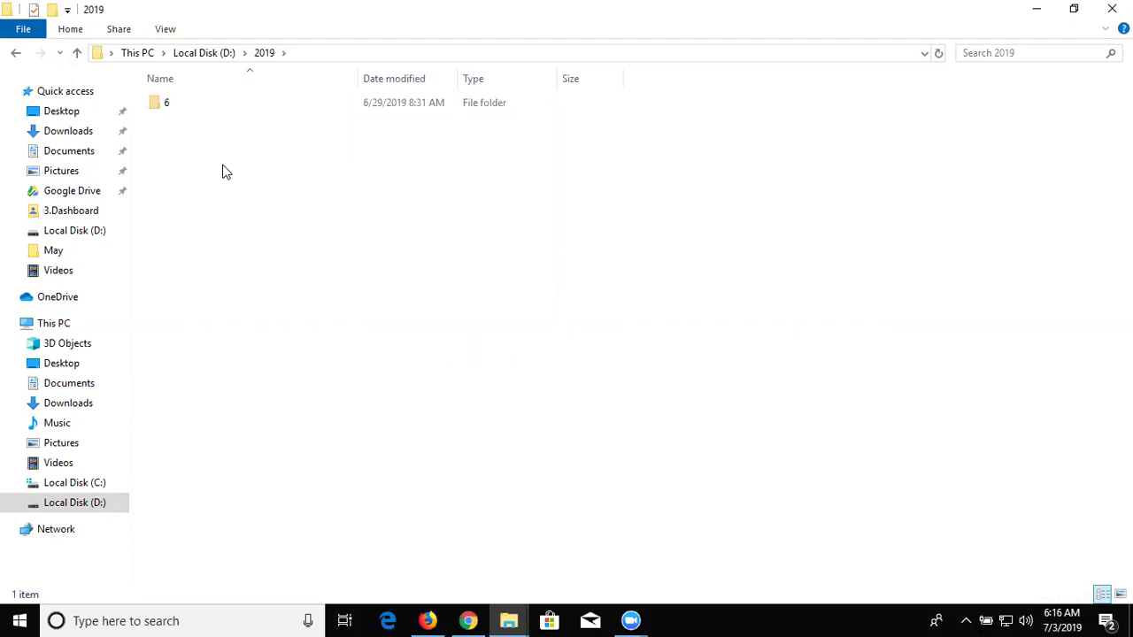
pyautogui.doubleClick(188, 109)
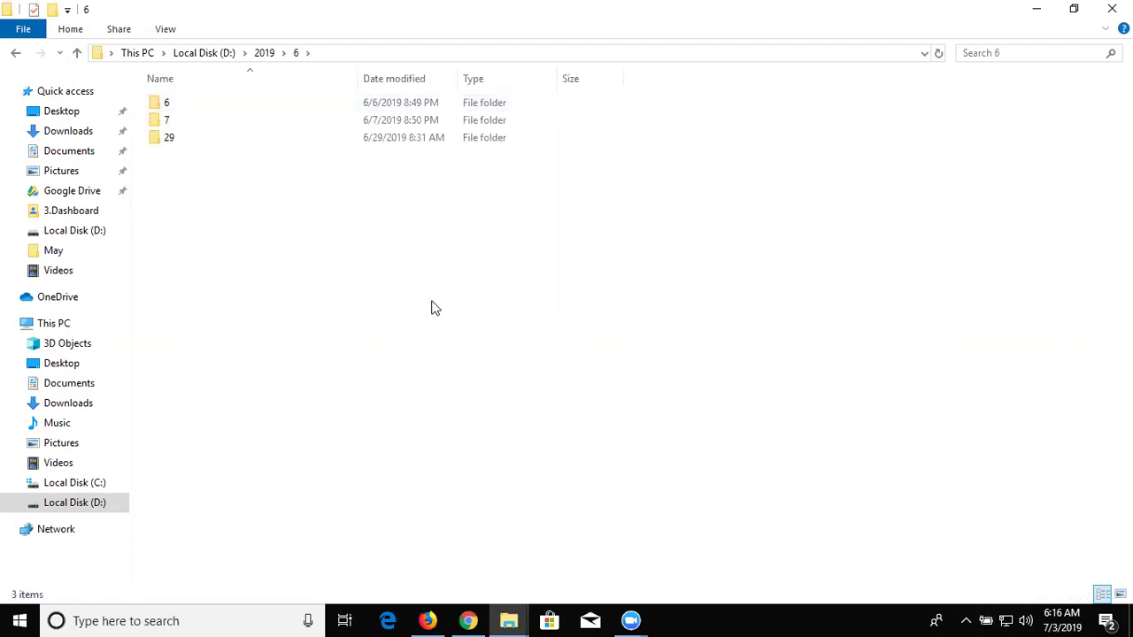
pyautogui.doubleClick(177, 144)
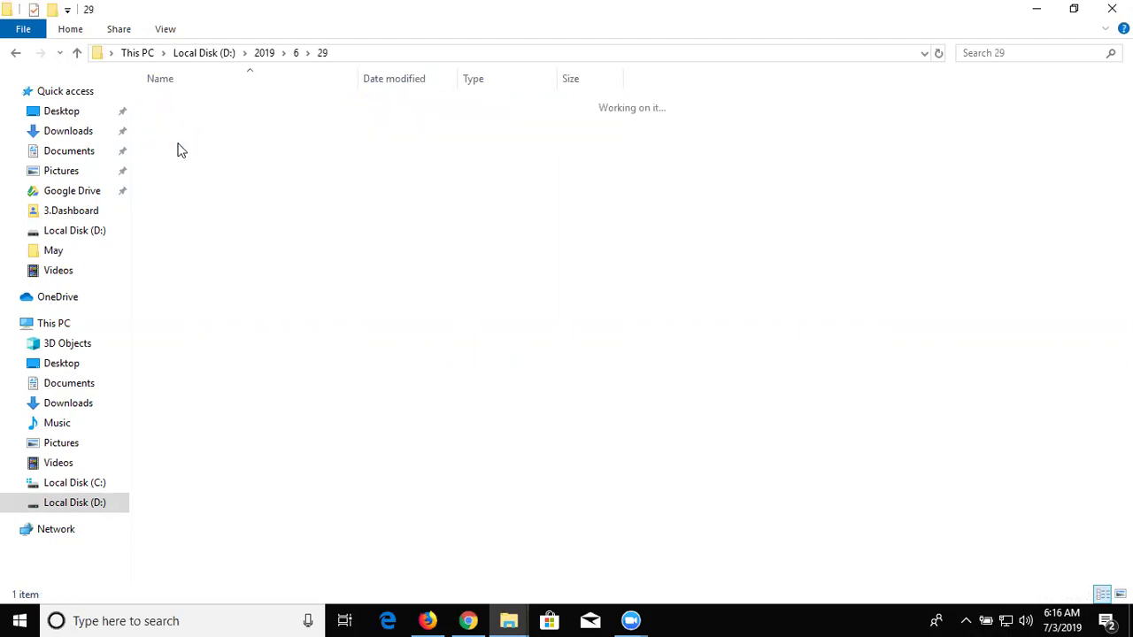
pyautogui.click(182, 112)
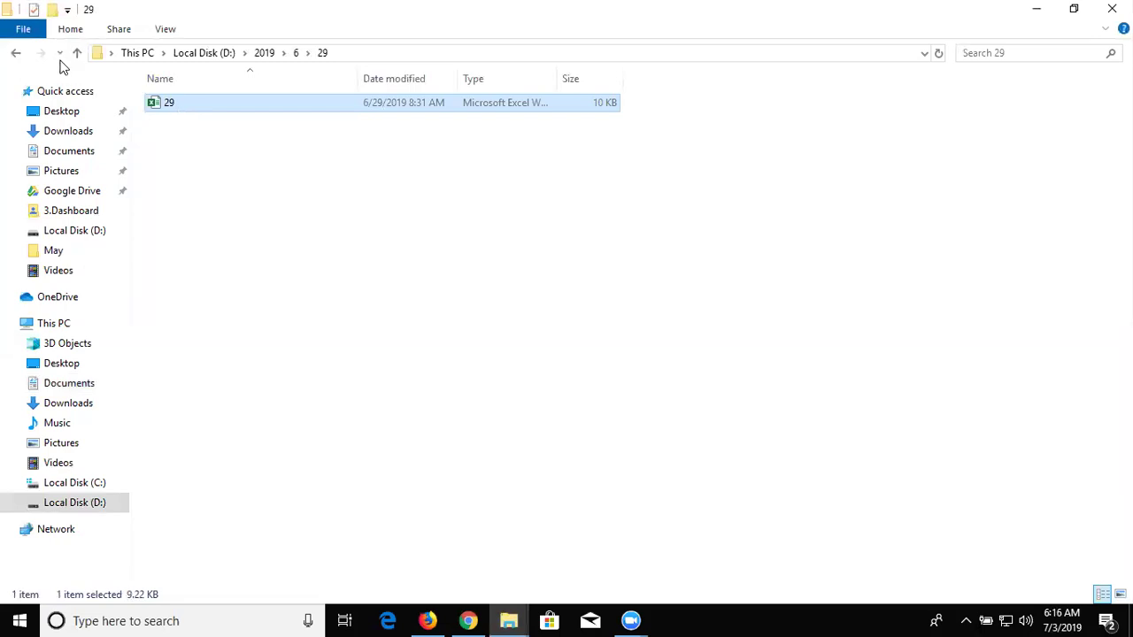
pyautogui.click(17, 55)
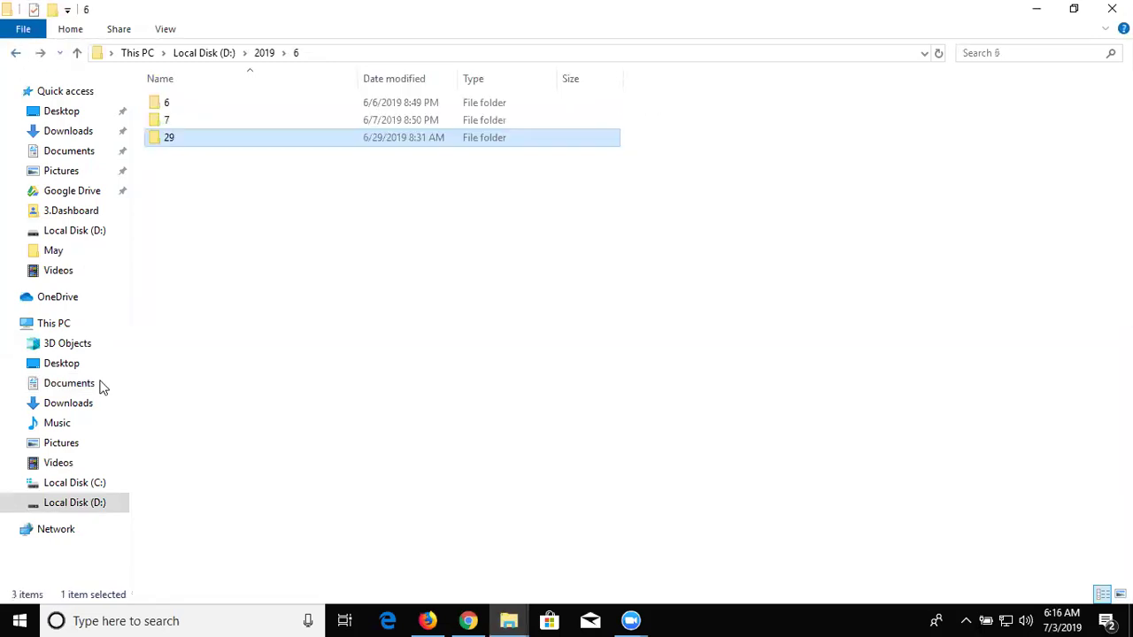
pyautogui.press('BackSpace')
pyautogui.click(86, 502)
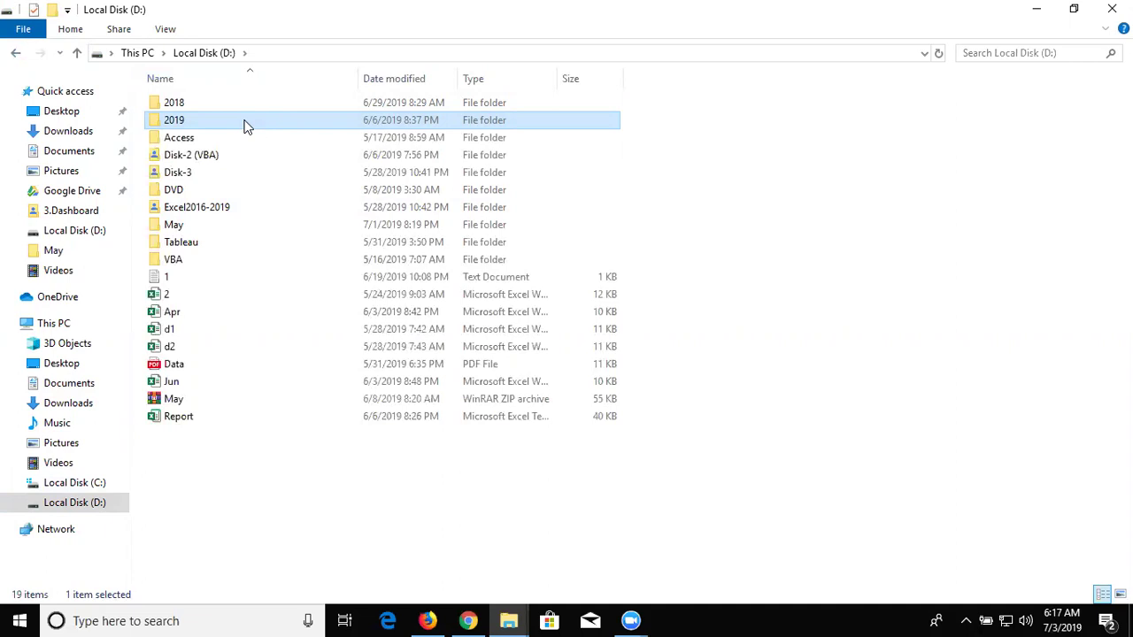
# Browse into D:\2019\6\29 to check workbook 29, then close File Explorer
pyautogui.doubleClick(246, 125)
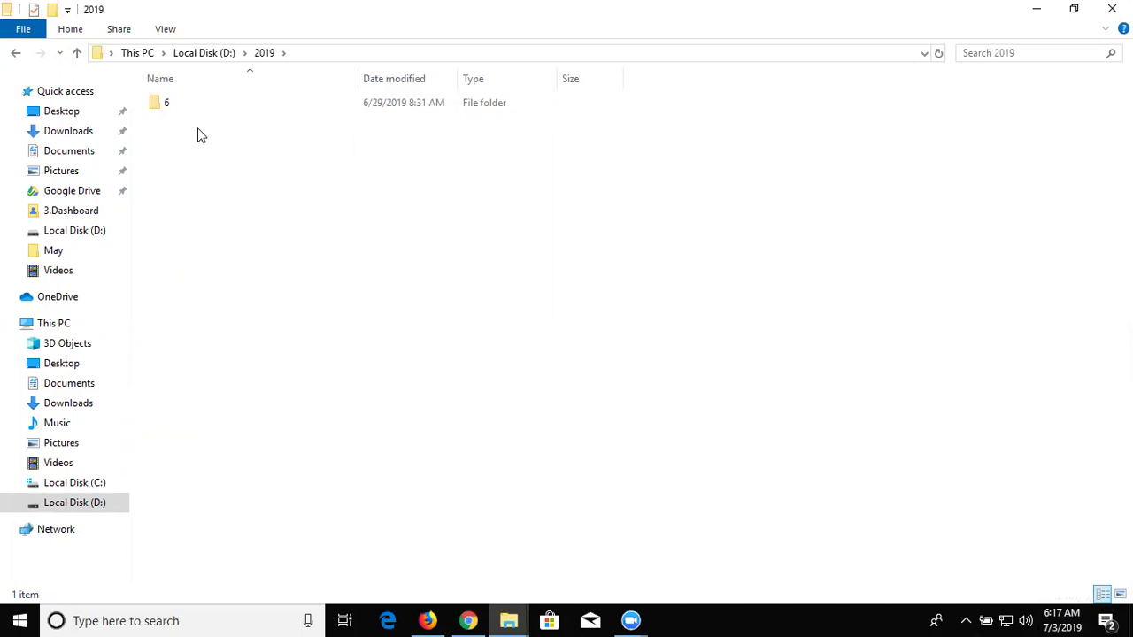
pyautogui.click(184, 108)
pyautogui.doubleClick(184, 108)
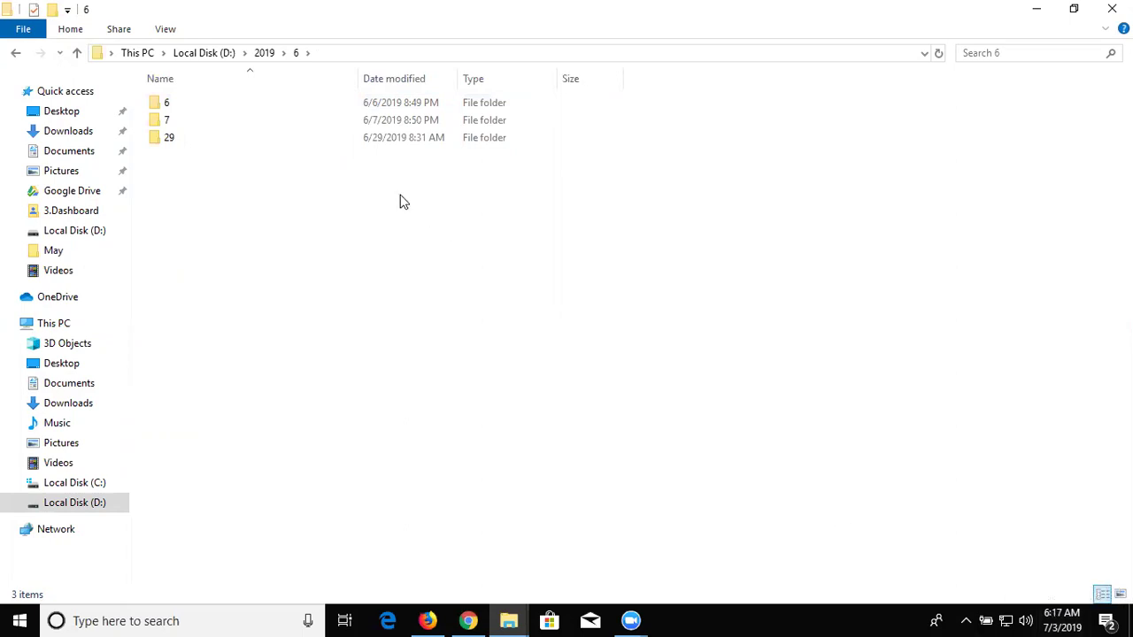
pyautogui.click(197, 125)
pyautogui.press('Down')
pyautogui.press('Return')
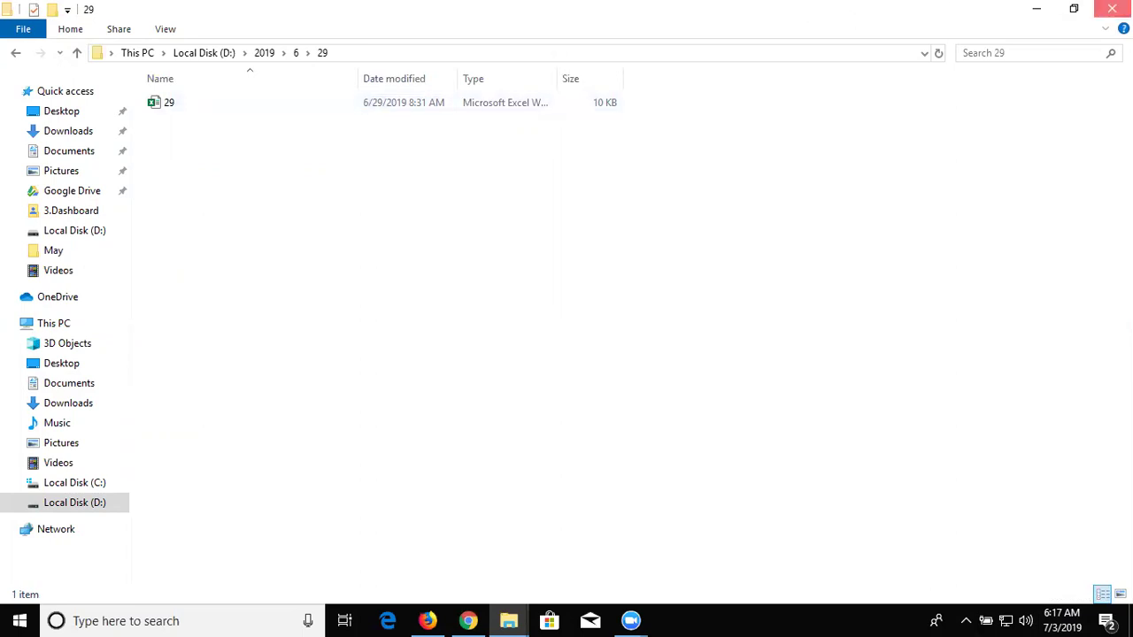
pyautogui.click(1111, 9)
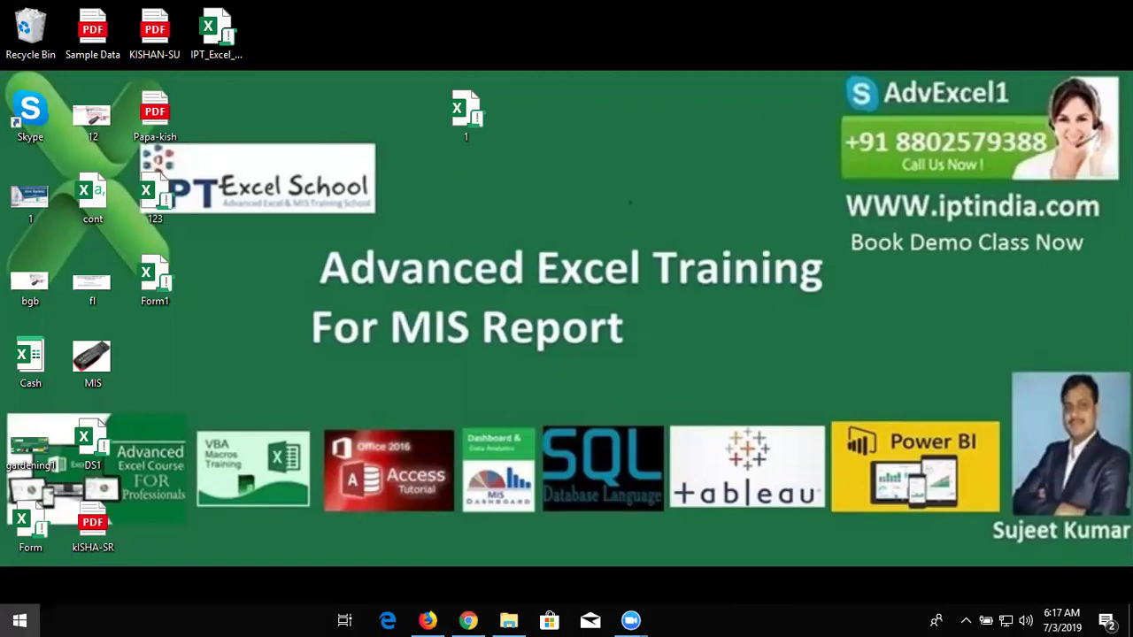
# Launch Excel from Start search, decline the default-program prompt, and create a blank workbook
pyautogui.press('super')
pyautogui.write('20')
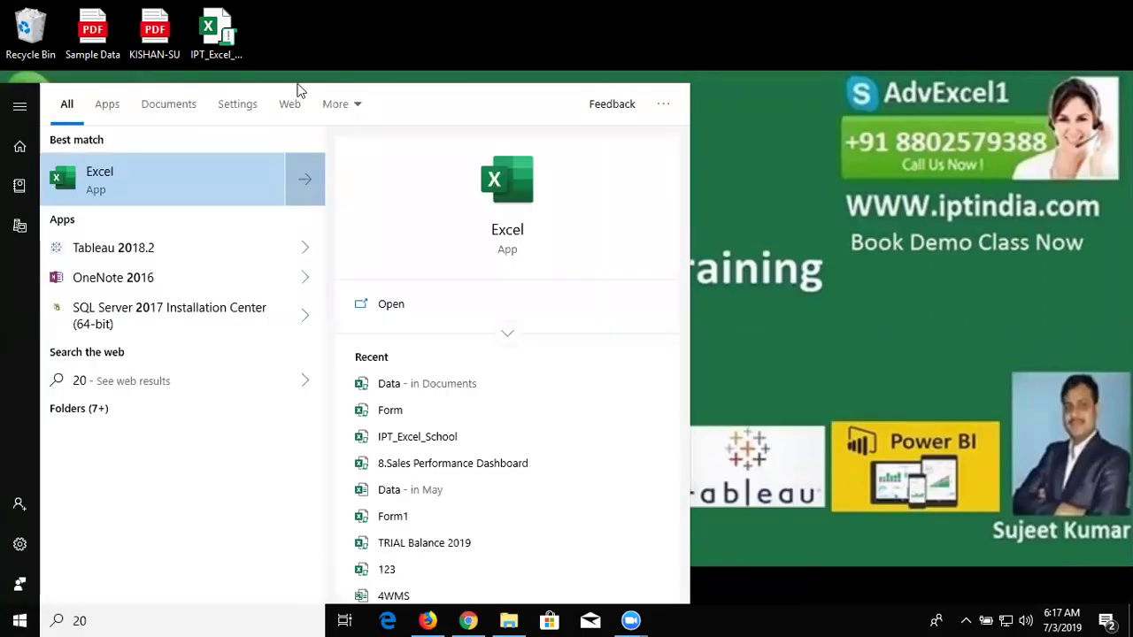
pyautogui.click(191, 175)
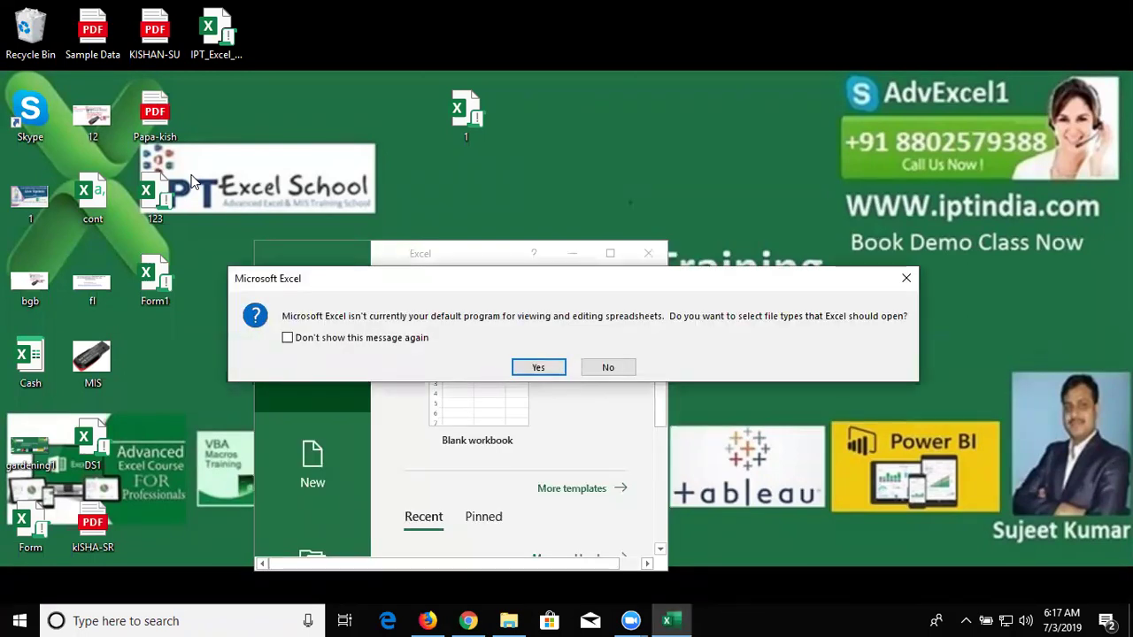
pyautogui.moveTo(325, 285); pyautogui.dragTo(498, 409)
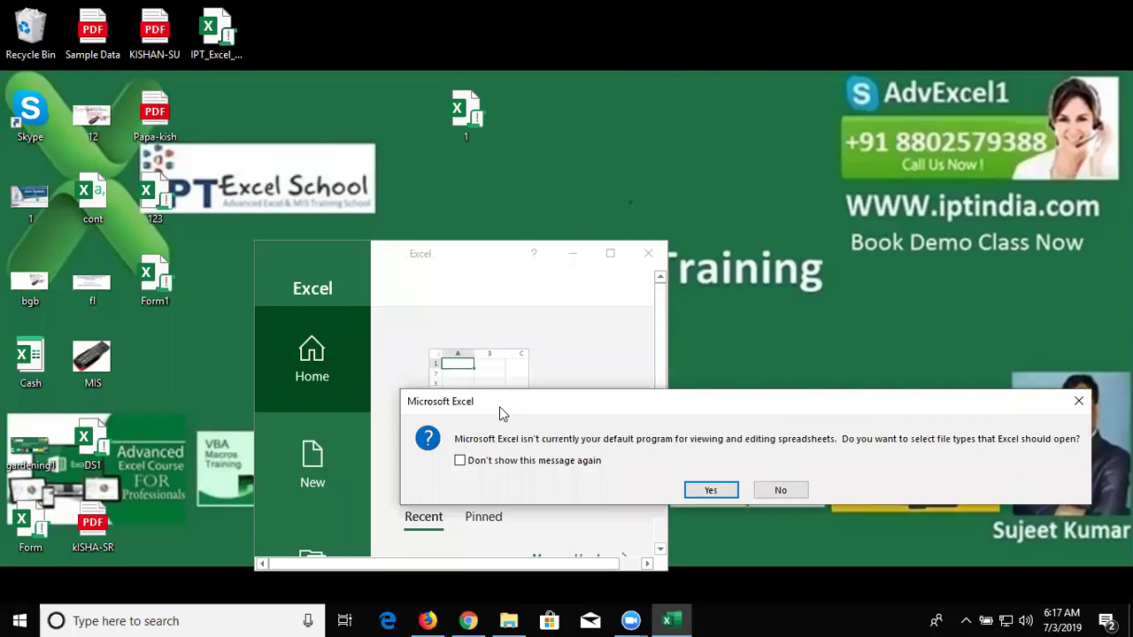
pyautogui.click(793, 496)
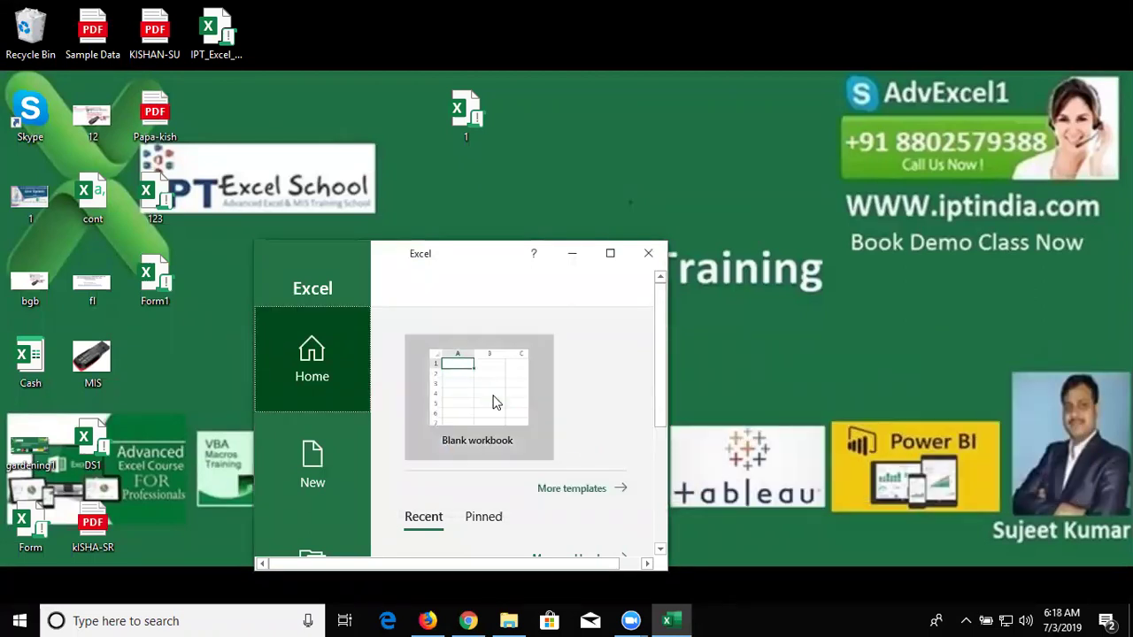
pyautogui.click(496, 403)
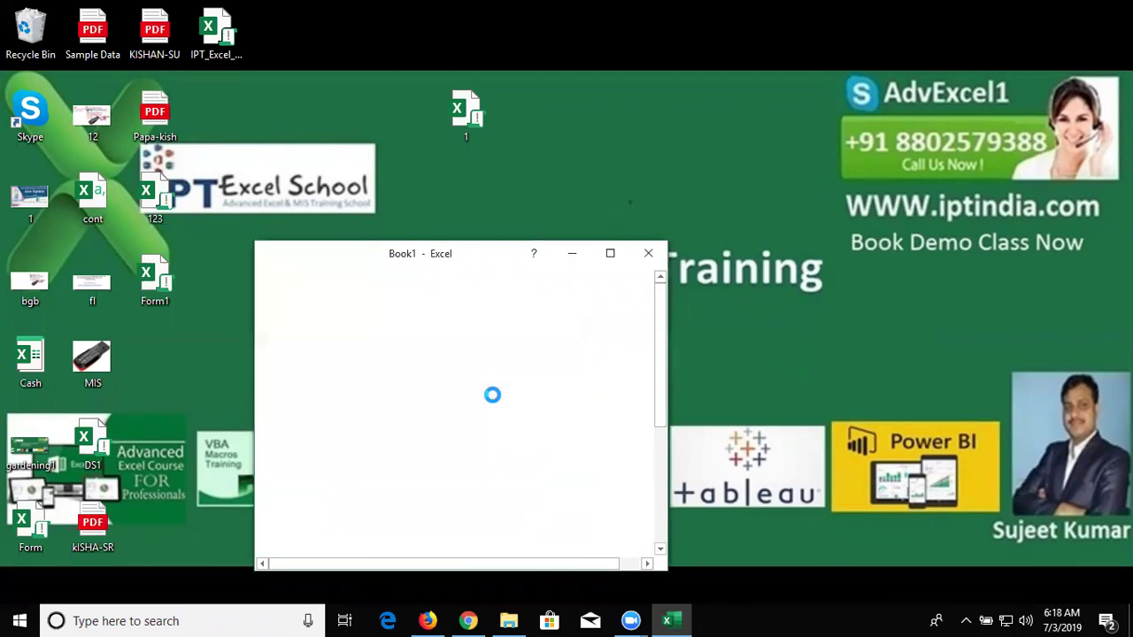
# Maximize the new Book1 window and show the Page Layout ribbon
pyautogui.click(617, 252)
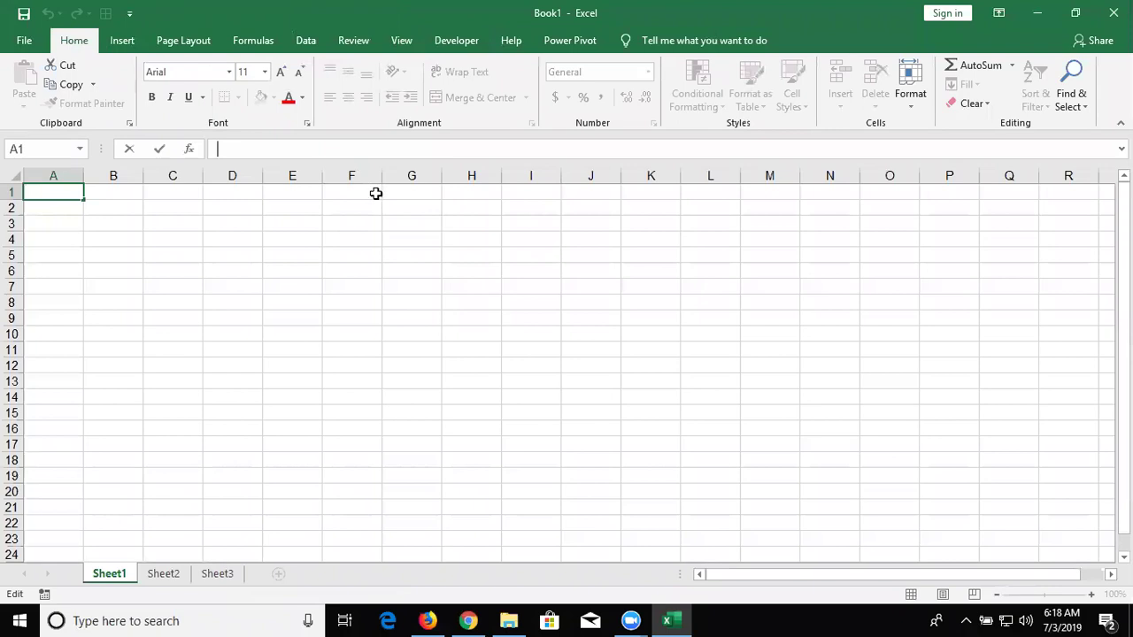
pyautogui.click(198, 45)
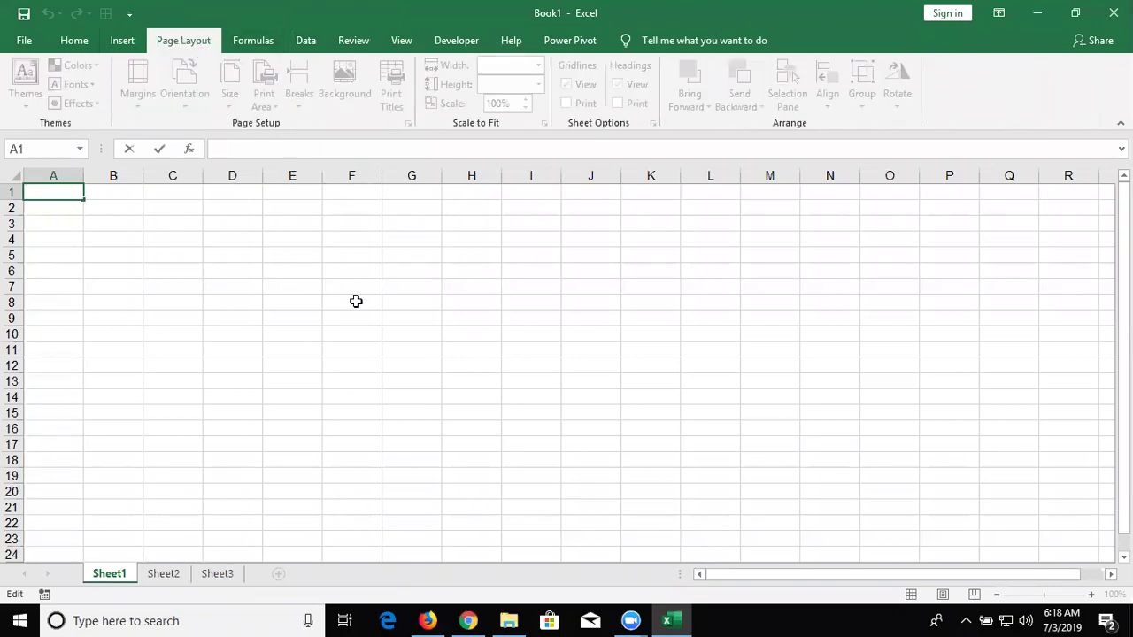
pyautogui.click(204, 219)
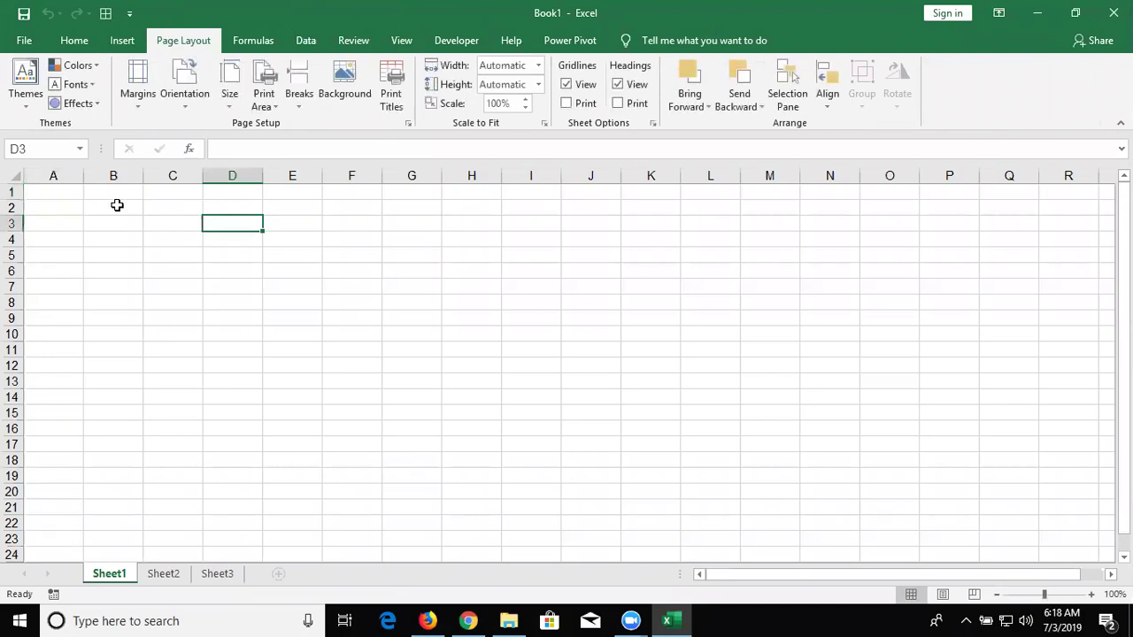
pyautogui.click(116, 205)
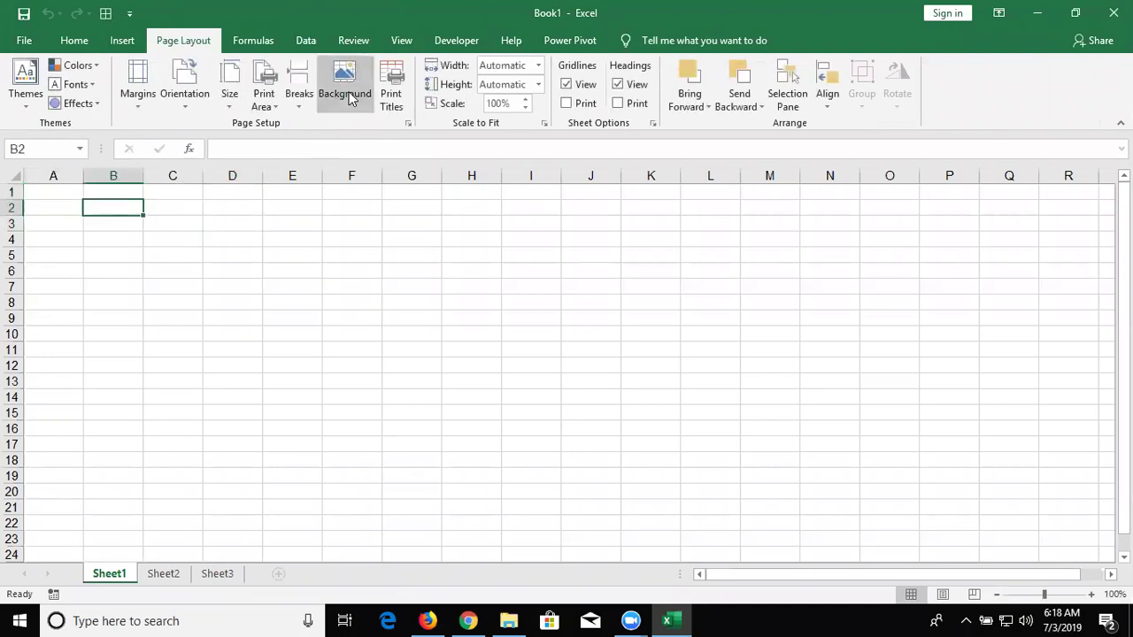
# Set the Desktop picture bgb as the worksheet background
pyautogui.click(350, 97)
pyautogui.click(743, 464)
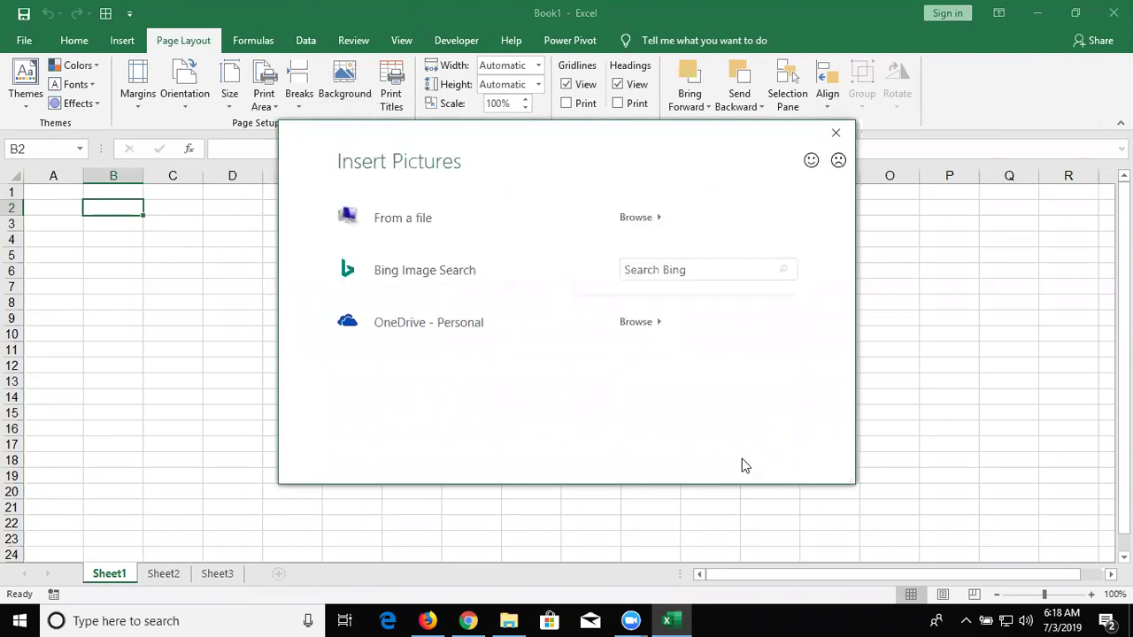
pyautogui.click(626, 237)
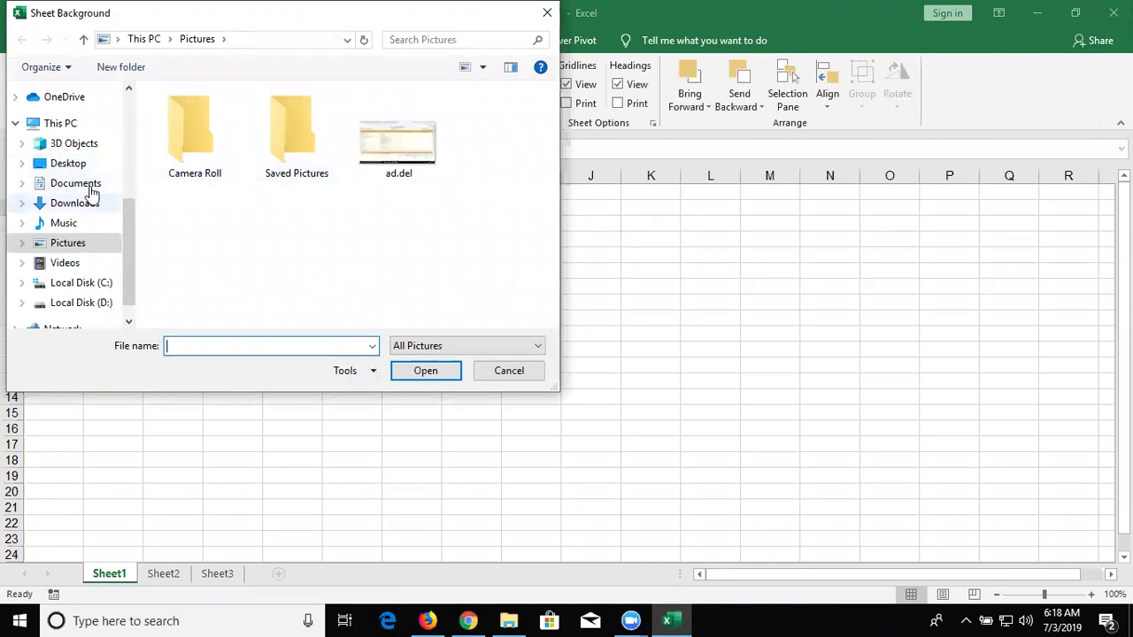
pyautogui.click(89, 183)
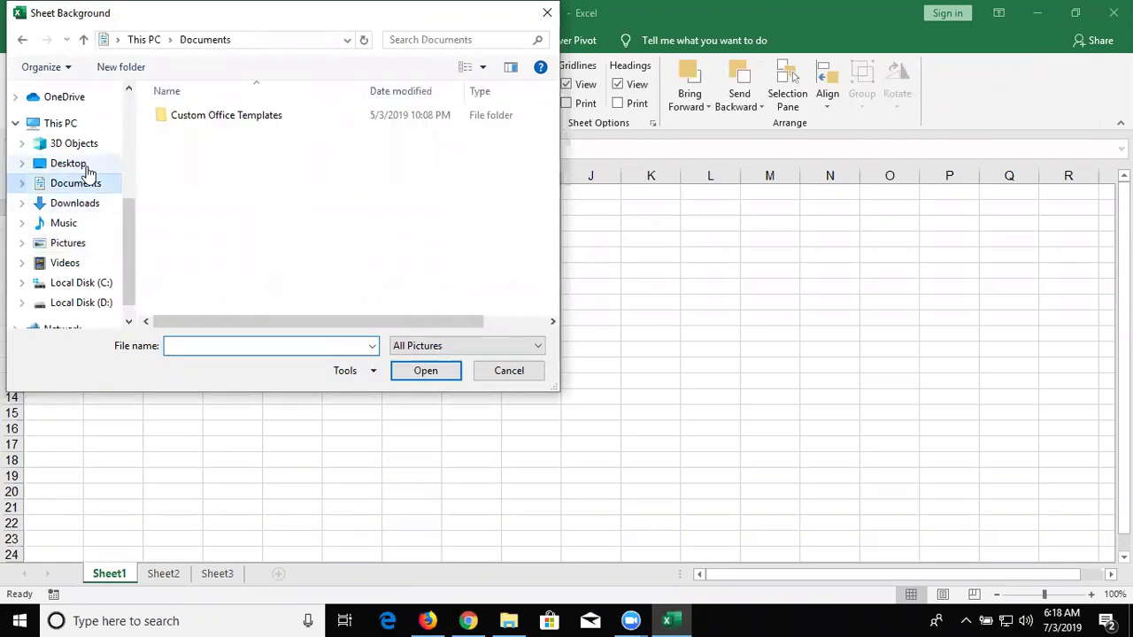
pyautogui.click(84, 164)
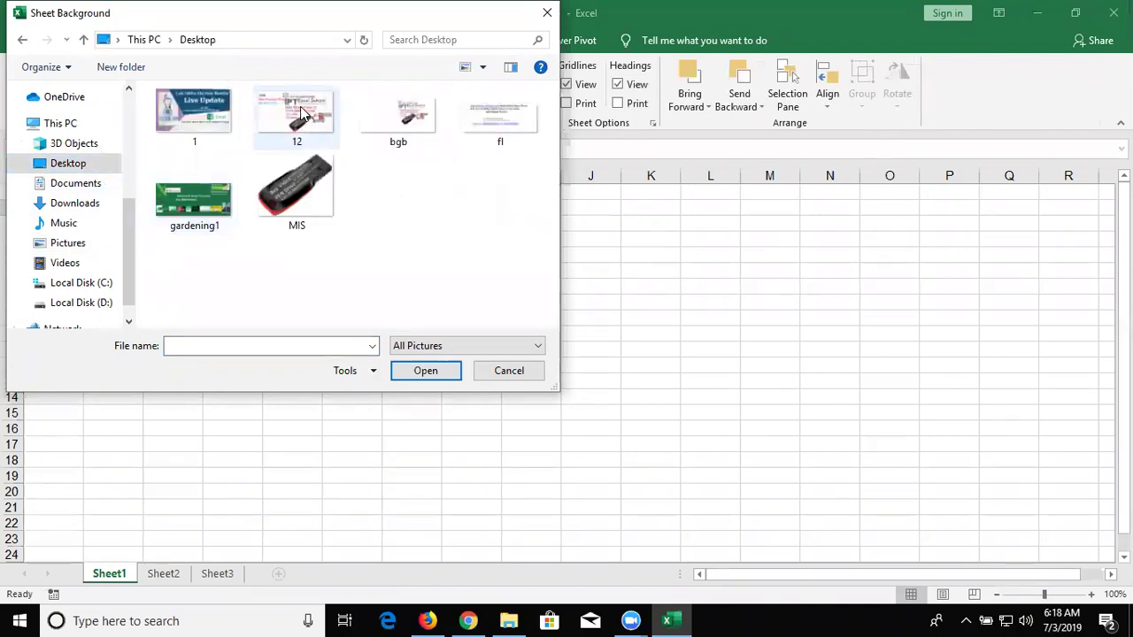
pyautogui.click(300, 106)
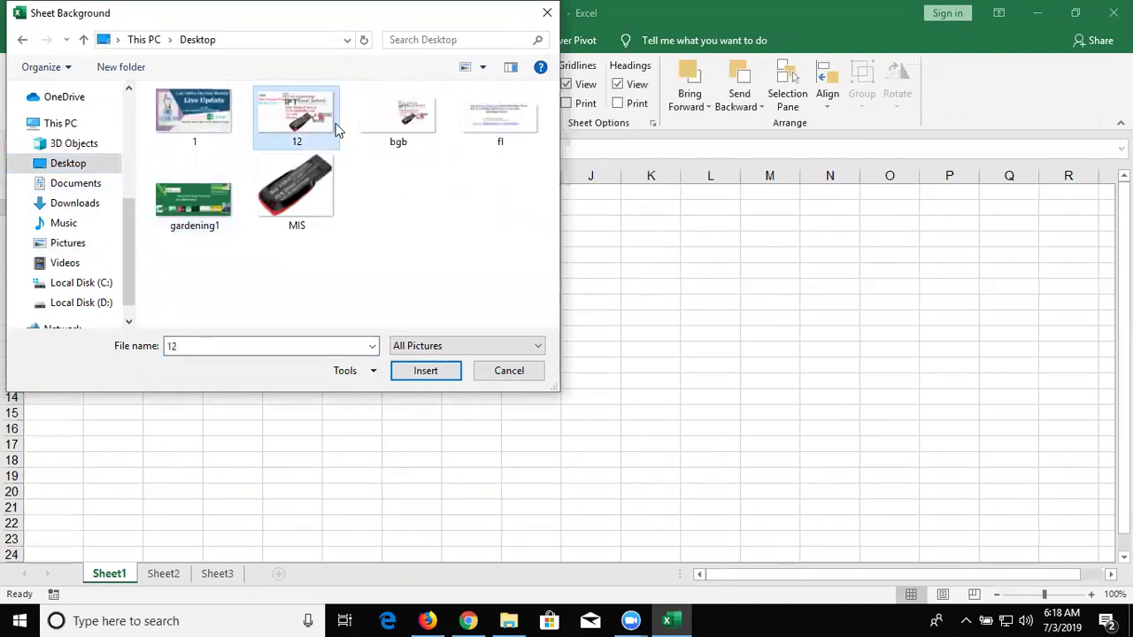
pyautogui.click(398, 124)
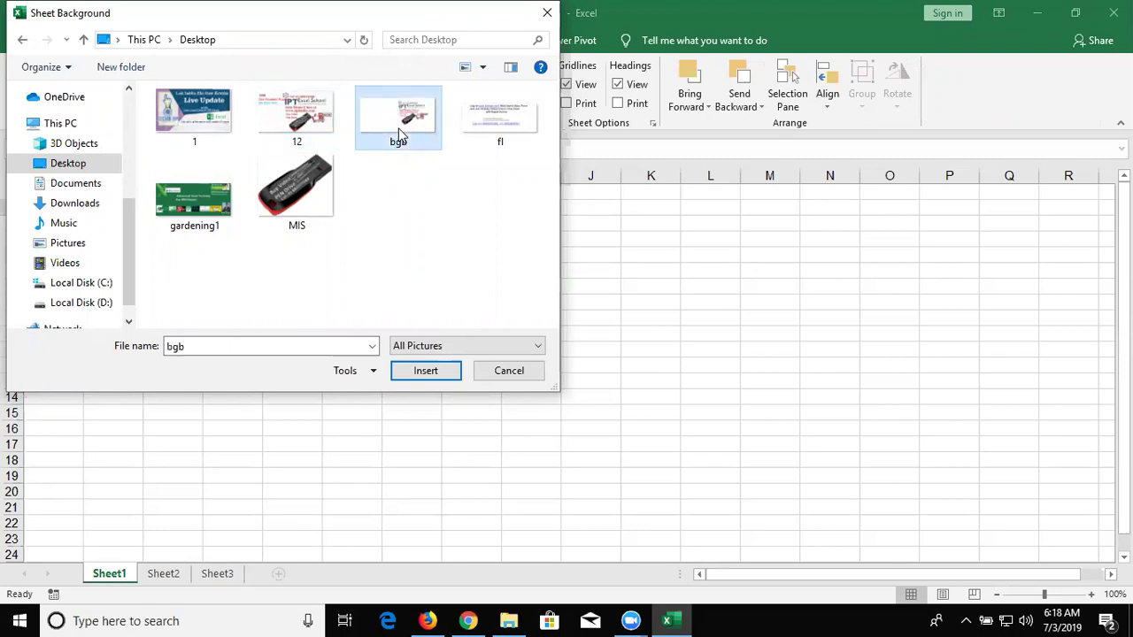
pyautogui.doubleClick(398, 132)
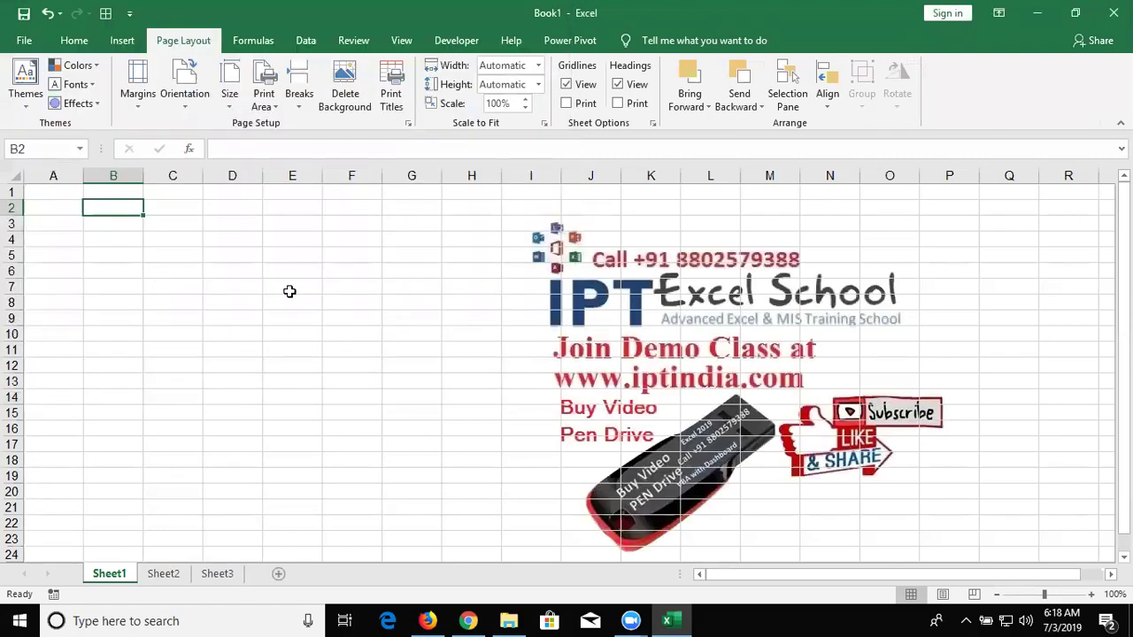
# Enter Start in A1 and Store Year on Y in A2
pyautogui.click(59, 198)
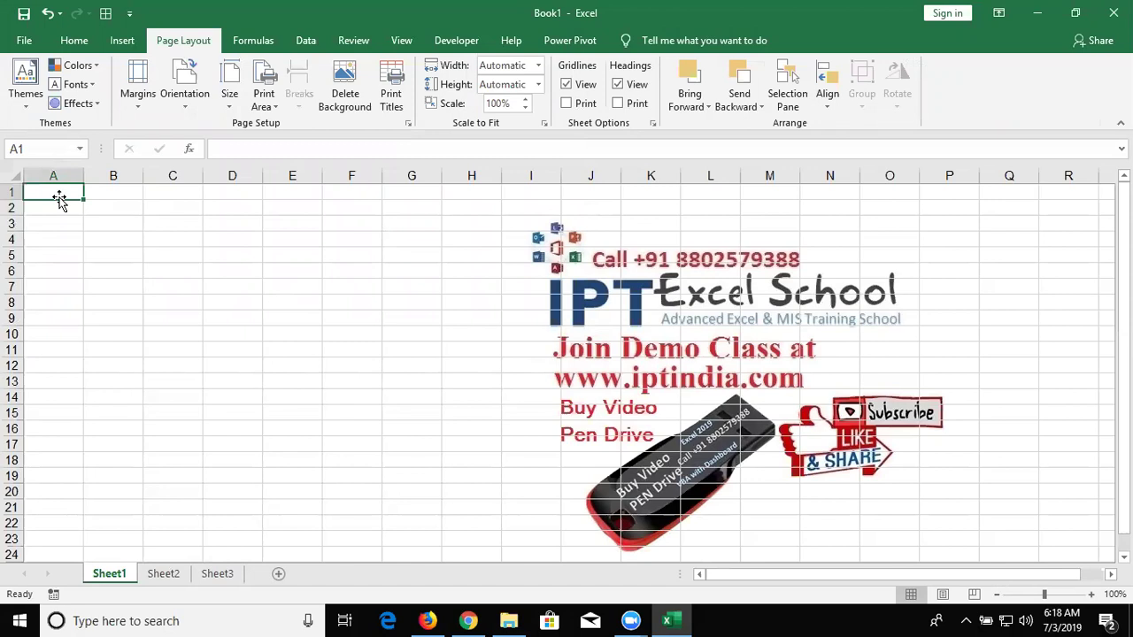
pyautogui.write('St')
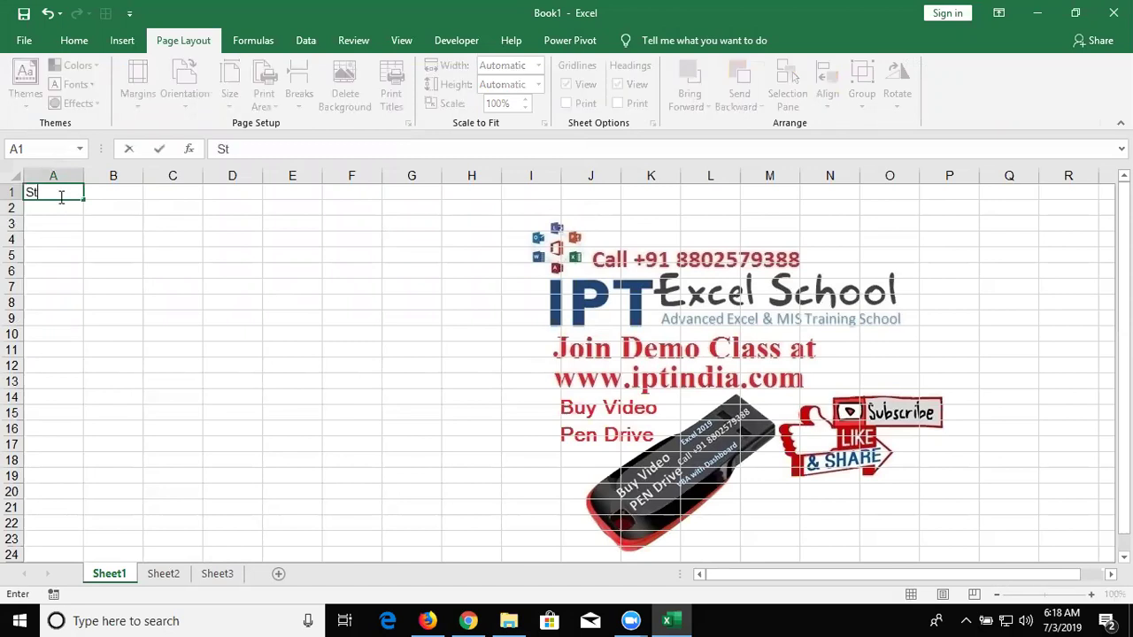
pyautogui.write('art')
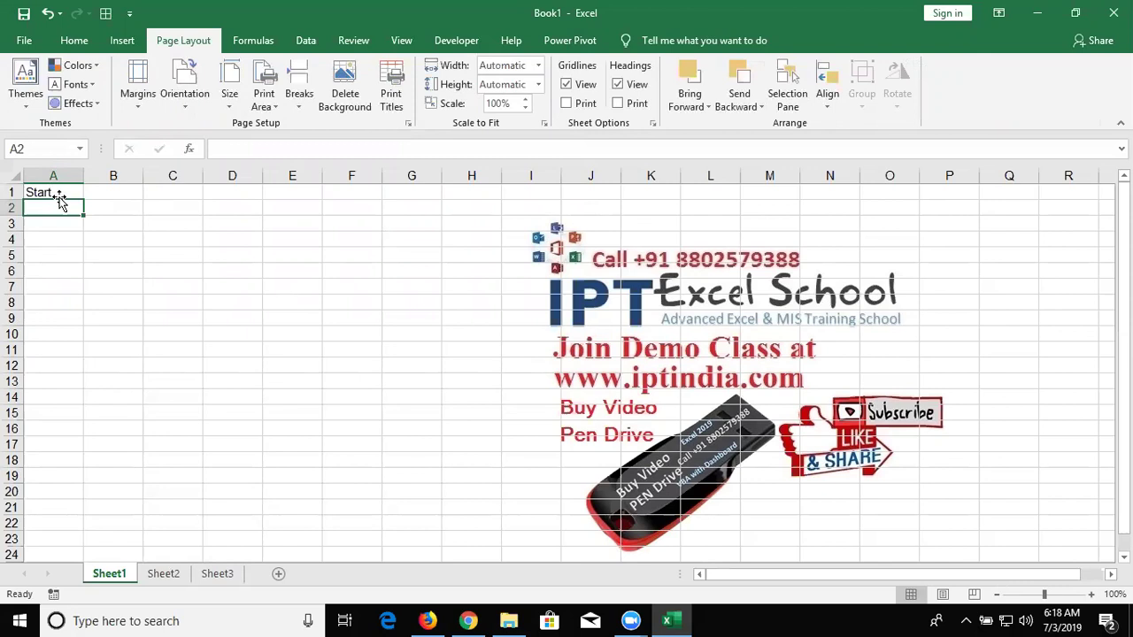
pyautogui.write('Get')
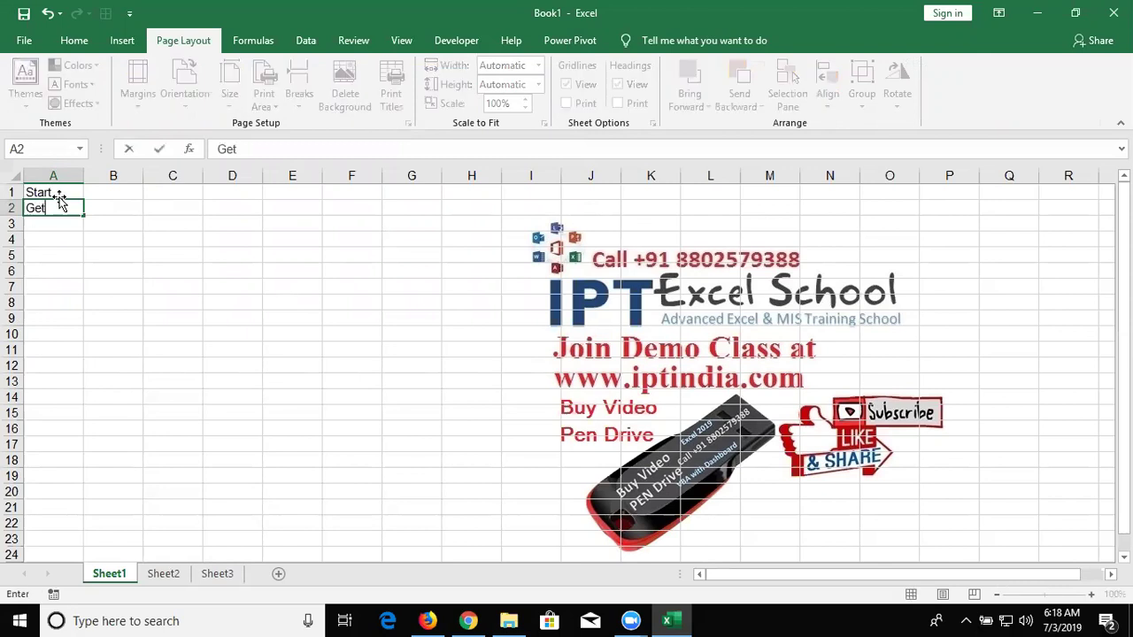
pyautogui.write(' Year')
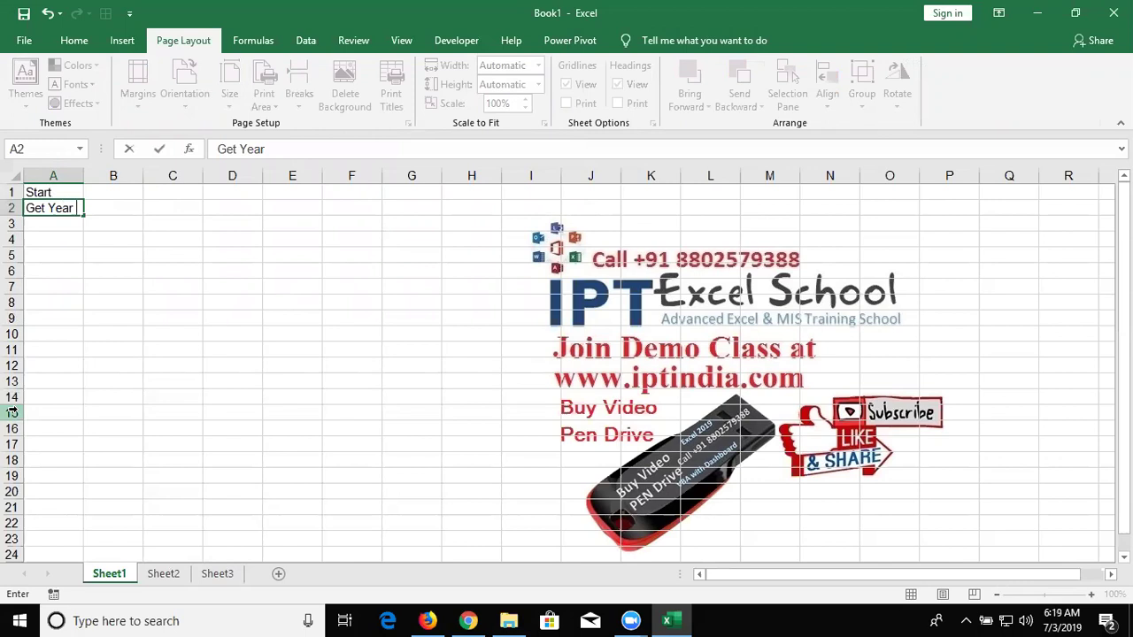
pyautogui.press('BackSpace')
pyautogui.press('BackSpace')
pyautogui.press('BackSpace')
pyautogui.write('Store Year on Y4')
pyautogui.press('BackSpace')
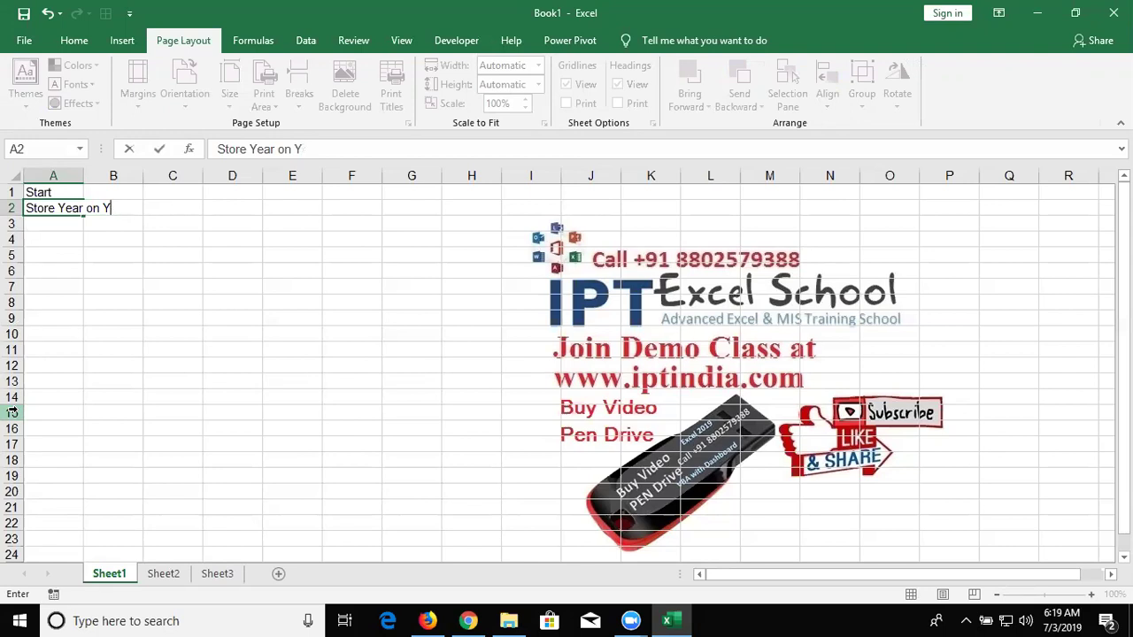
pyautogui.press('Return')
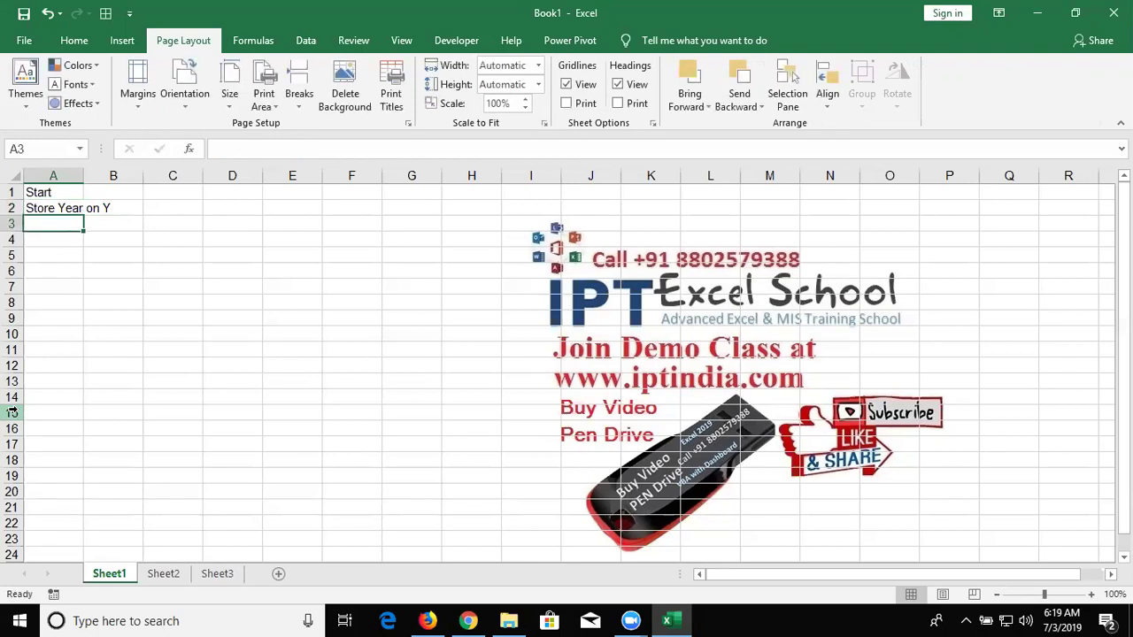
# Enter Store Month on M in A3 and Store Day on D in A4
pyautogui.write('Stro')
pyautogui.press('BackSpace')
pyautogui.press('BackSpace')
pyautogui.write('ore Year on Y')
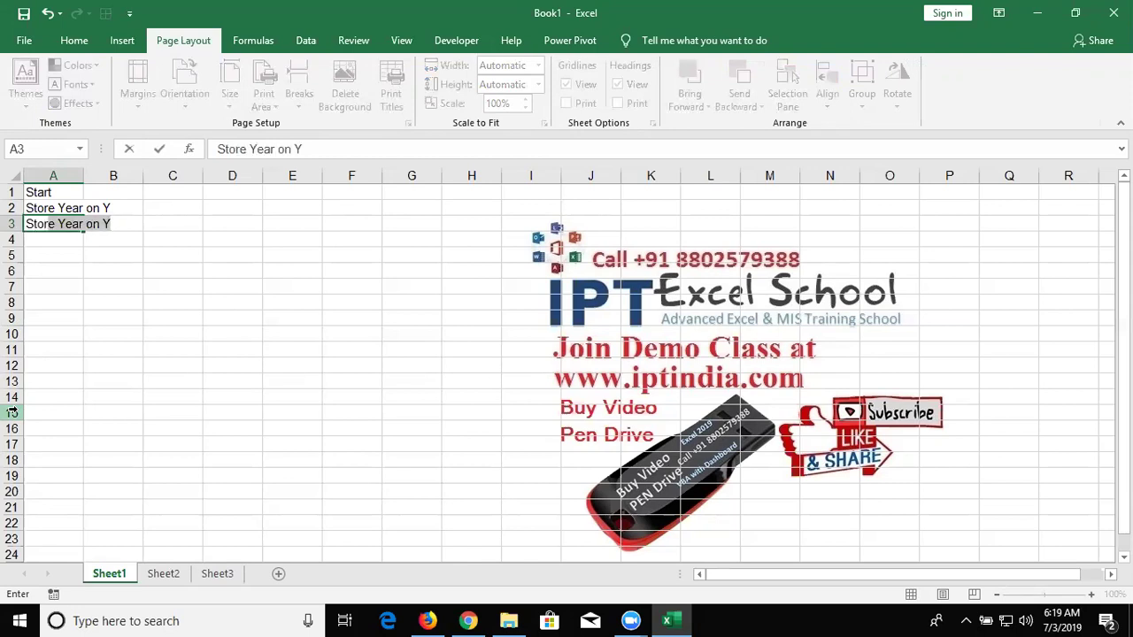
pyautogui.press('BackSpace')
pyautogui.write('re')
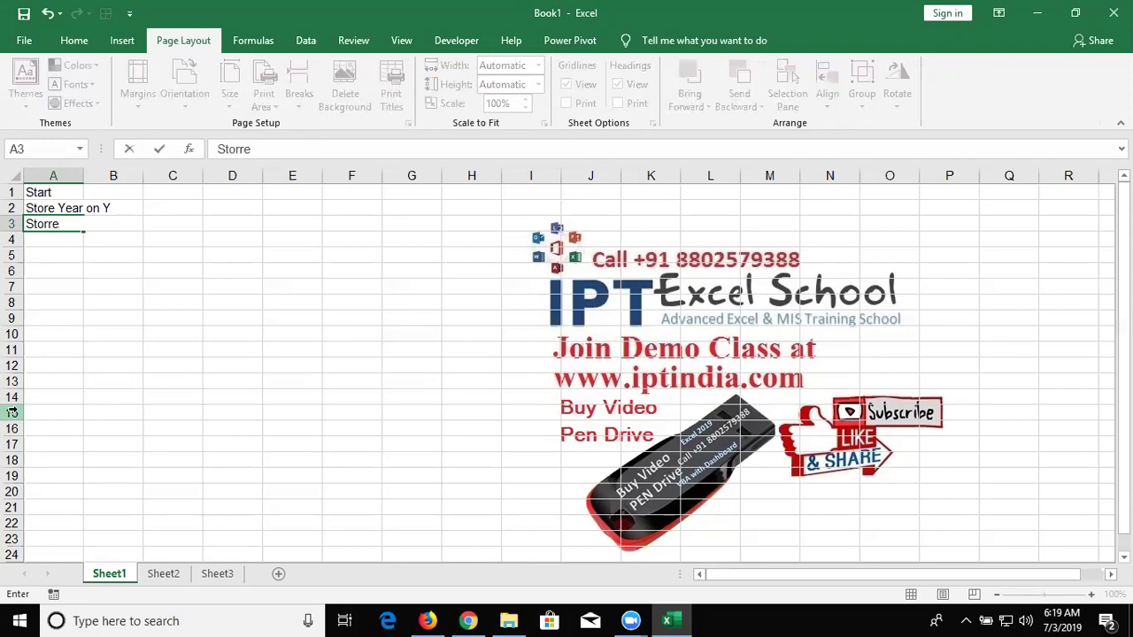
pyautogui.press('BackSpace')
pyautogui.press('BackSpace')
pyautogui.write('e Month o')
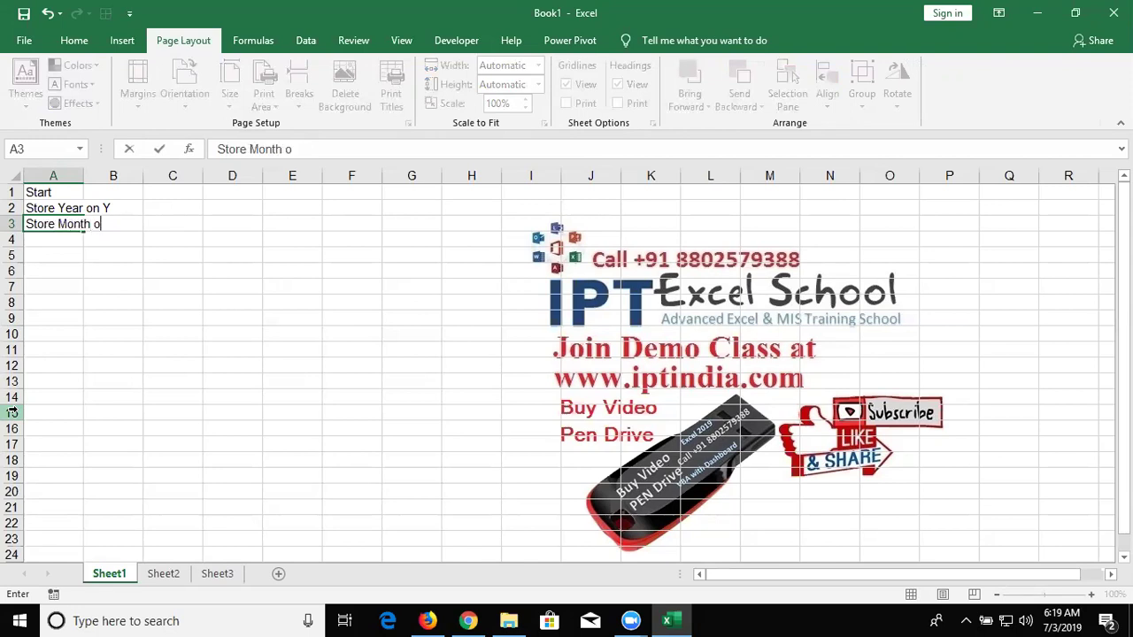
pyautogui.write('n M')
pyautogui.press('Return')
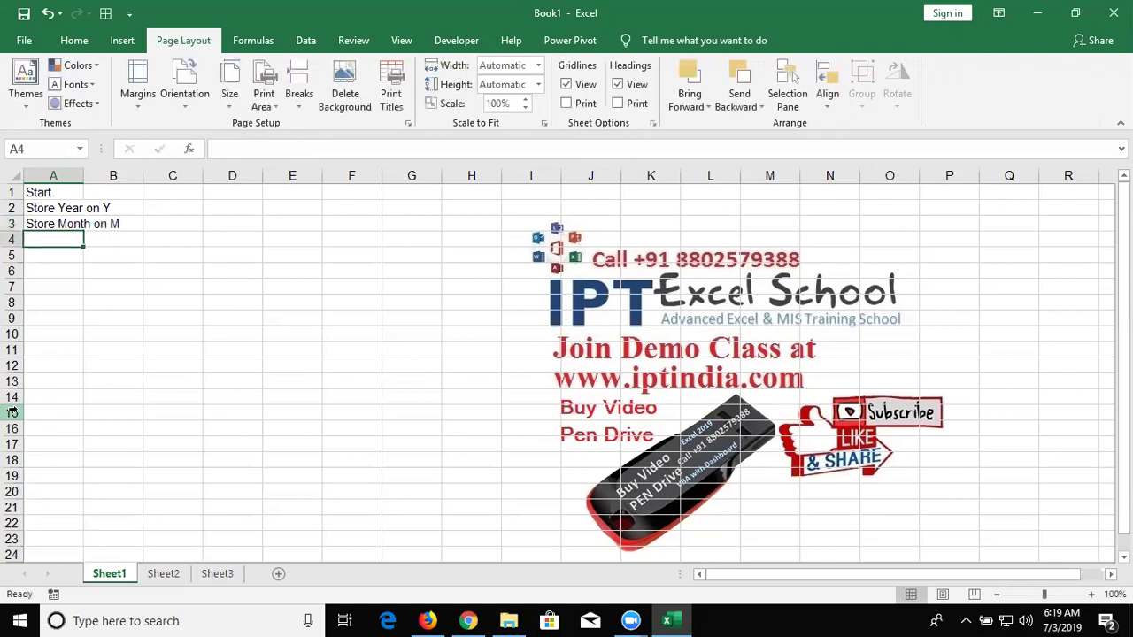
pyautogui.write('St')
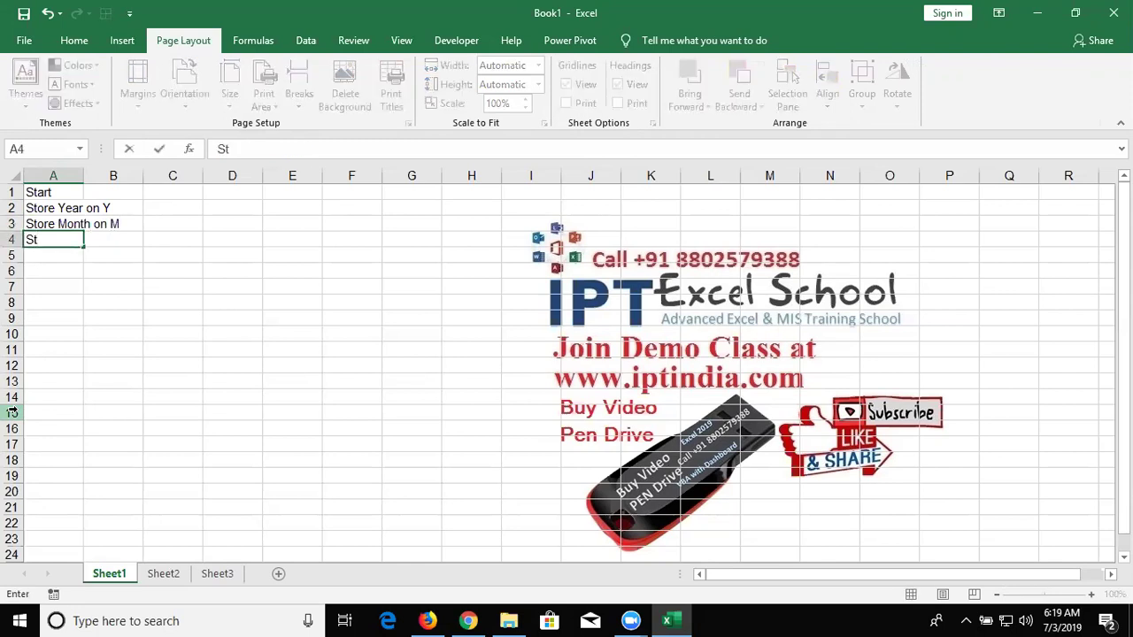
pyautogui.write('ore')
pyautogui.write(' Day')
pyautogui.write(' om')
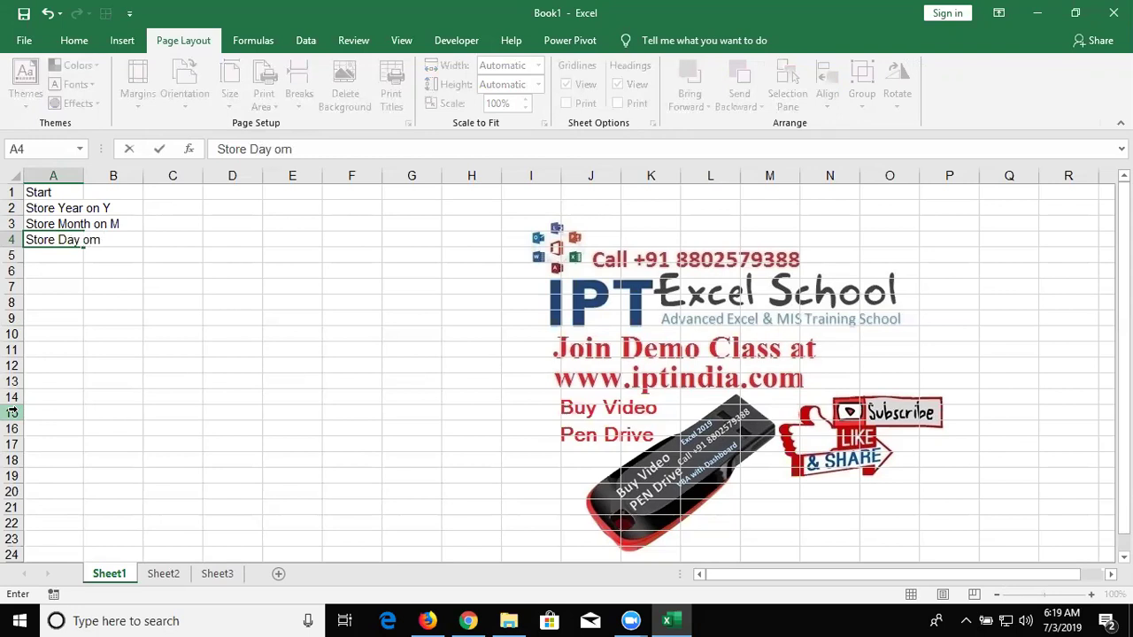
pyautogui.press('BackSpace')
pyautogui.write('n ')
pyautogui.write('M')
pyautogui.press('BackSpace')
pyautogui.write('D')
pyautogui.press('Return')
pyautogui.press('Down')
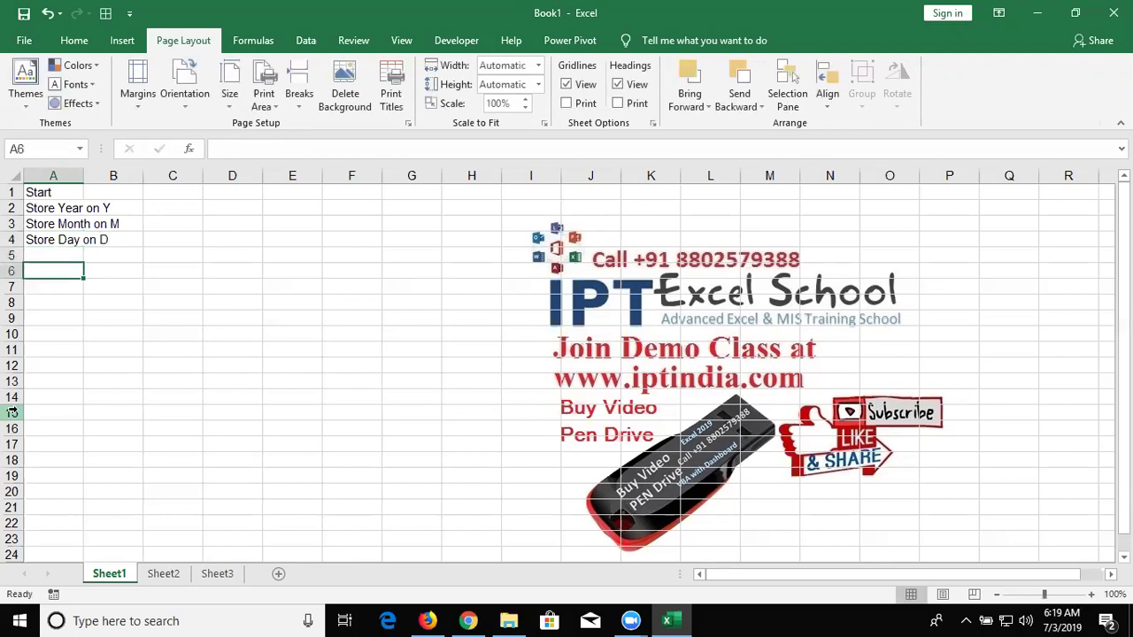
# Enter 'Check and Create Y Folder in D:/' in A6 and fill it down into A7 and A8
pyautogui.write('Checkand Create ')
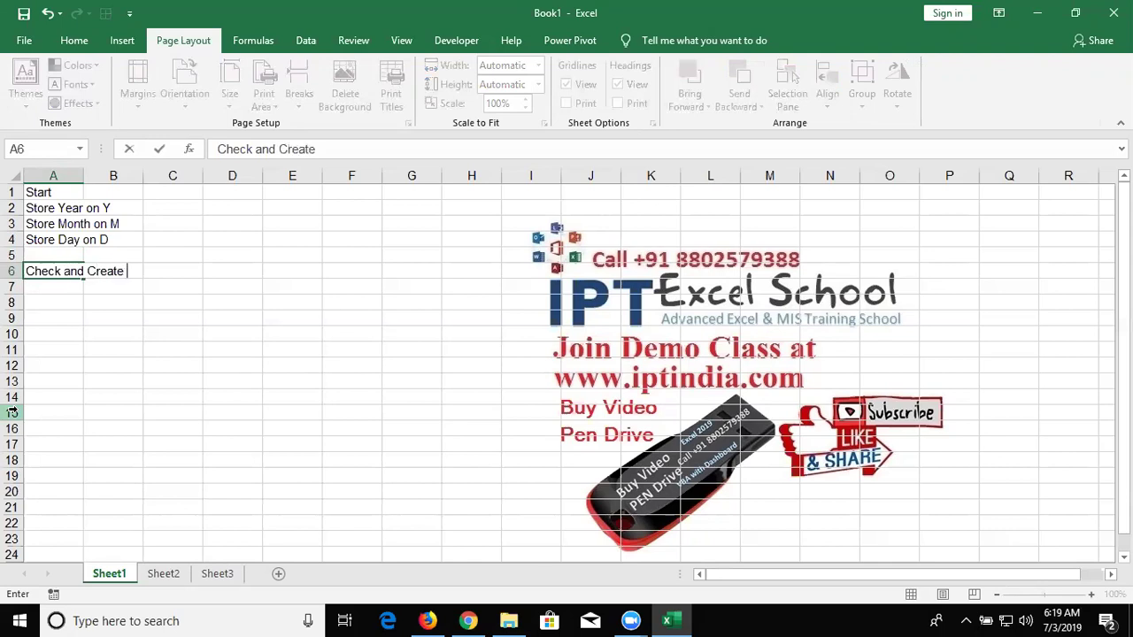
pyautogui.write('20')
pyautogui.press('BackSpace')
pyautogui.press('BackSpace')
pyautogui.write('Y ')
pyautogui.write('Folder in D:/')
pyautogui.press('Return')
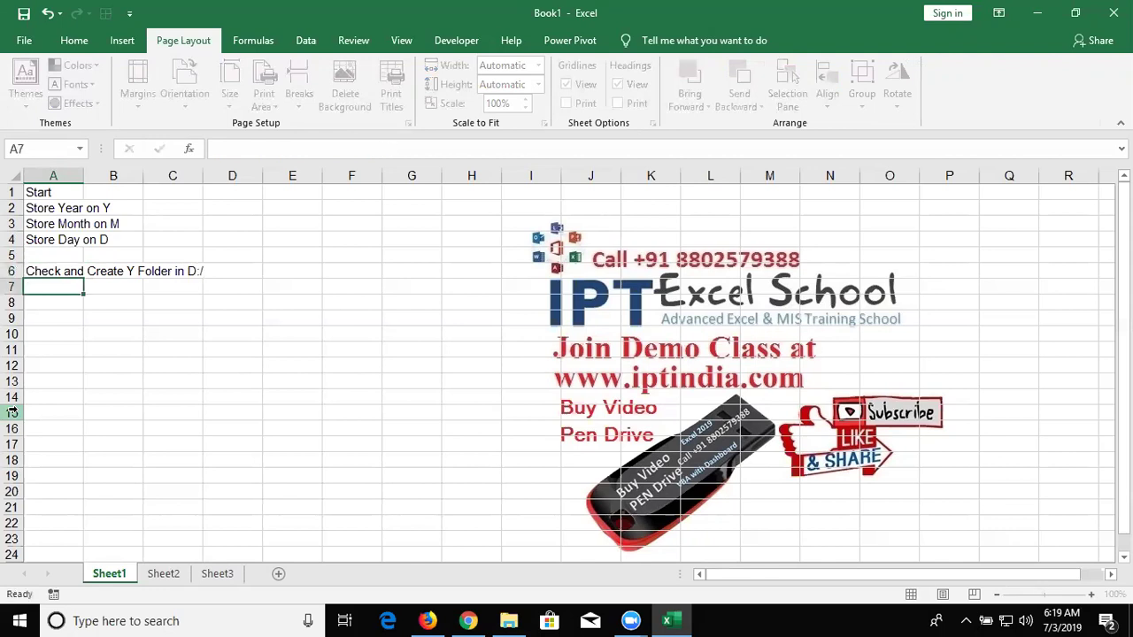
pyautogui.hotkey('ctrl', 'd')
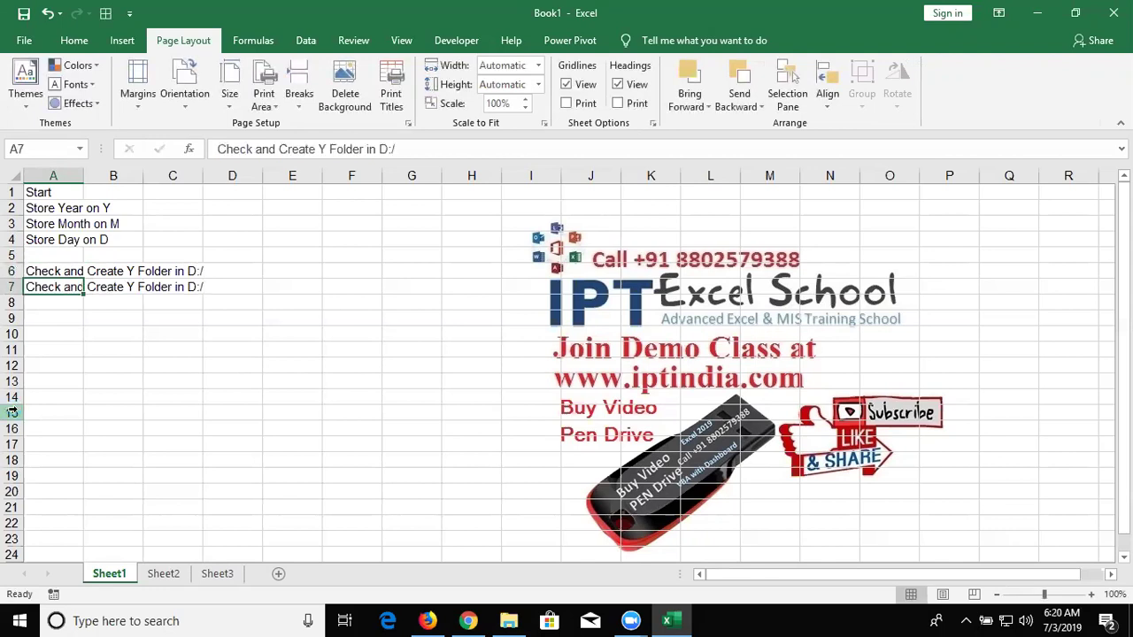
pyautogui.press('Down')
pyautogui.hotkey('ctrl', 'd')
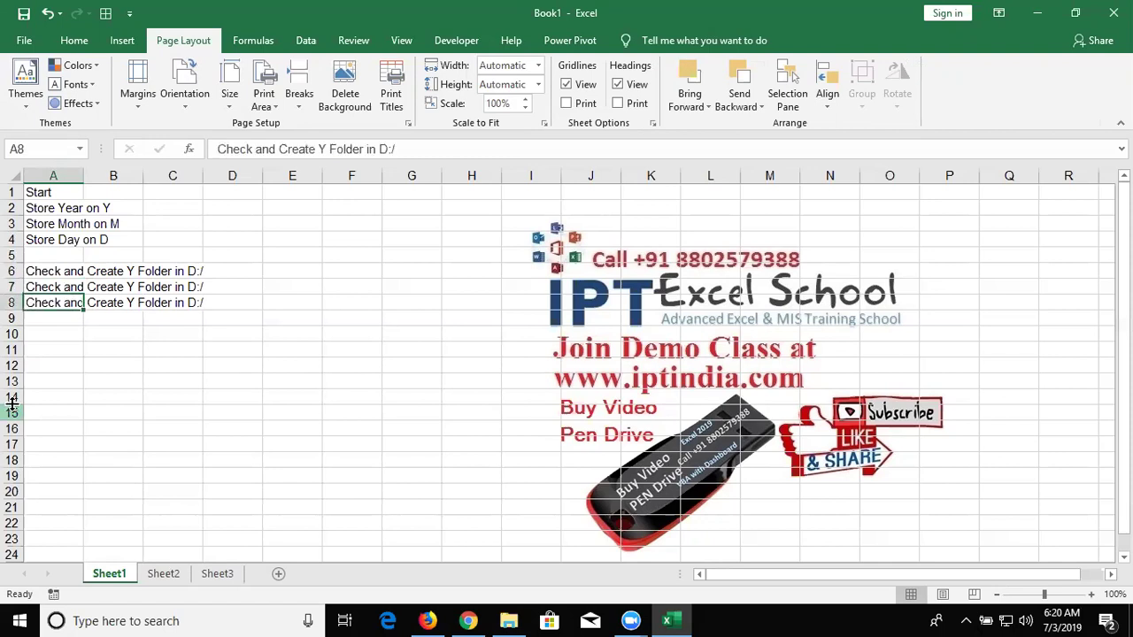
# Append y/m to A7 and y/m/d to A8 to form the D:/y/m and D:/y/m/d paths
pyautogui.click(40, 285)
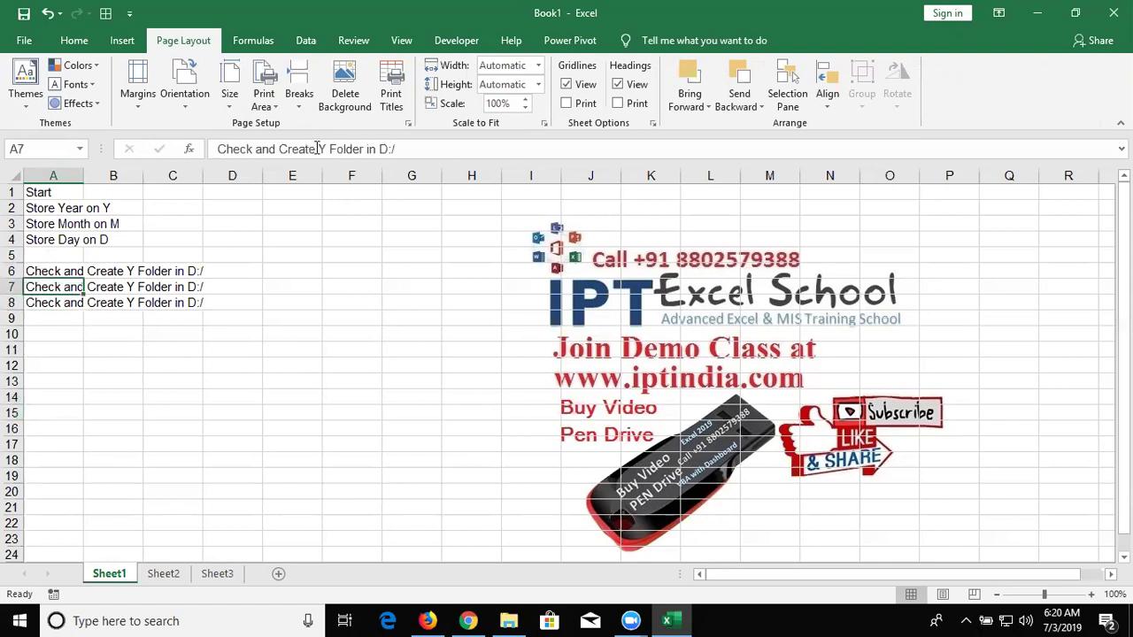
pyautogui.click(403, 148)
pyautogui.write('y')
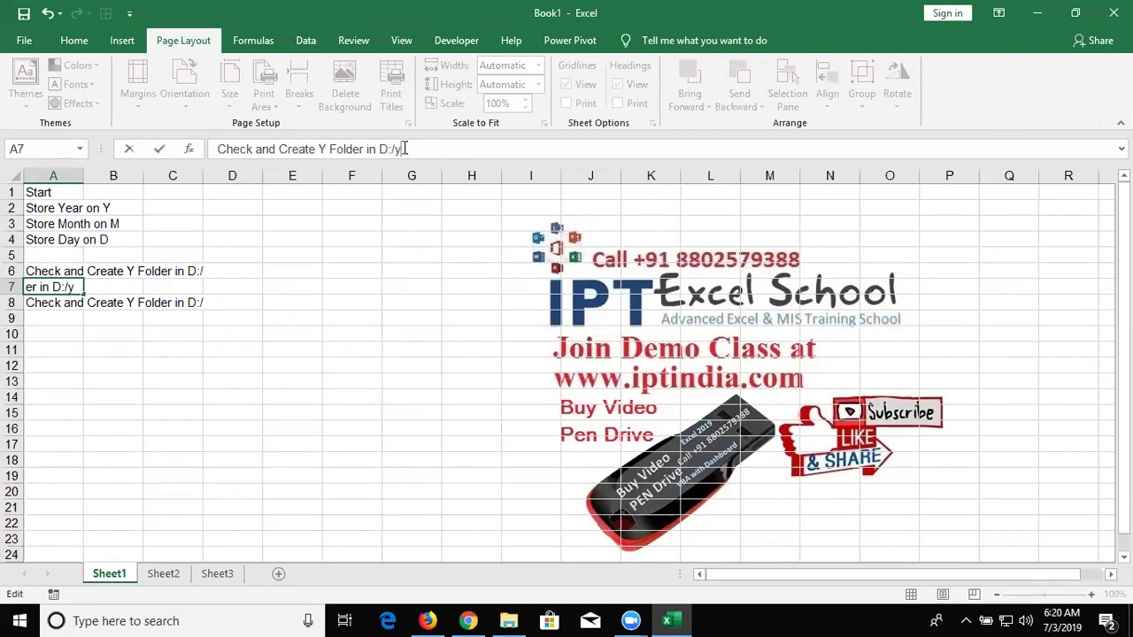
pyautogui.write('/m')
pyautogui.press('Return')
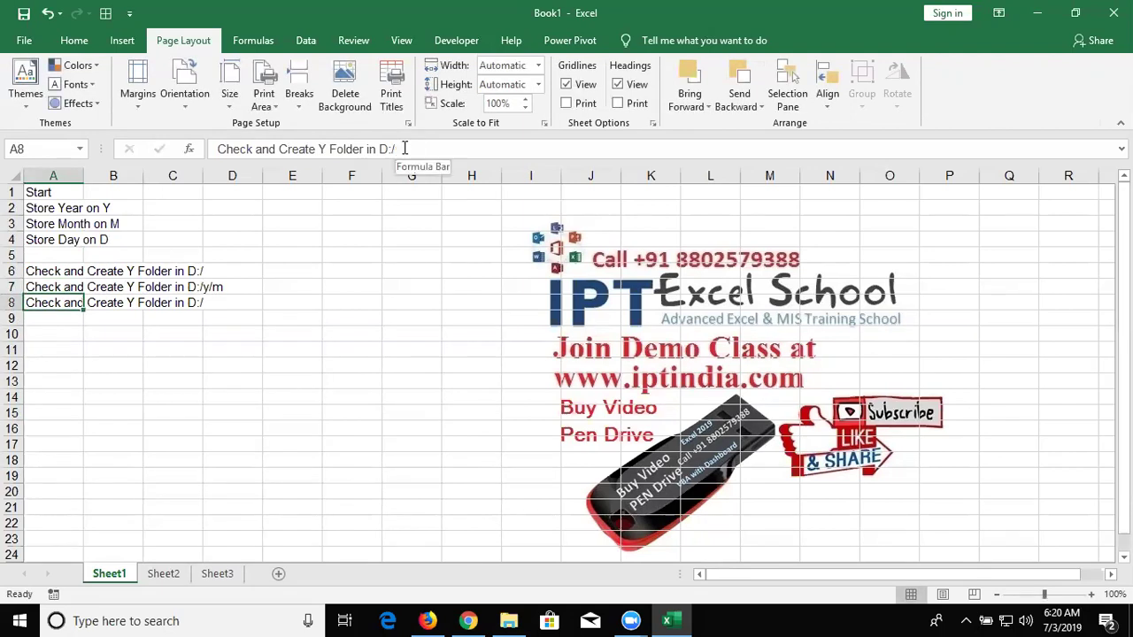
pyautogui.click(403, 148)
pyautogui.write('y/m')
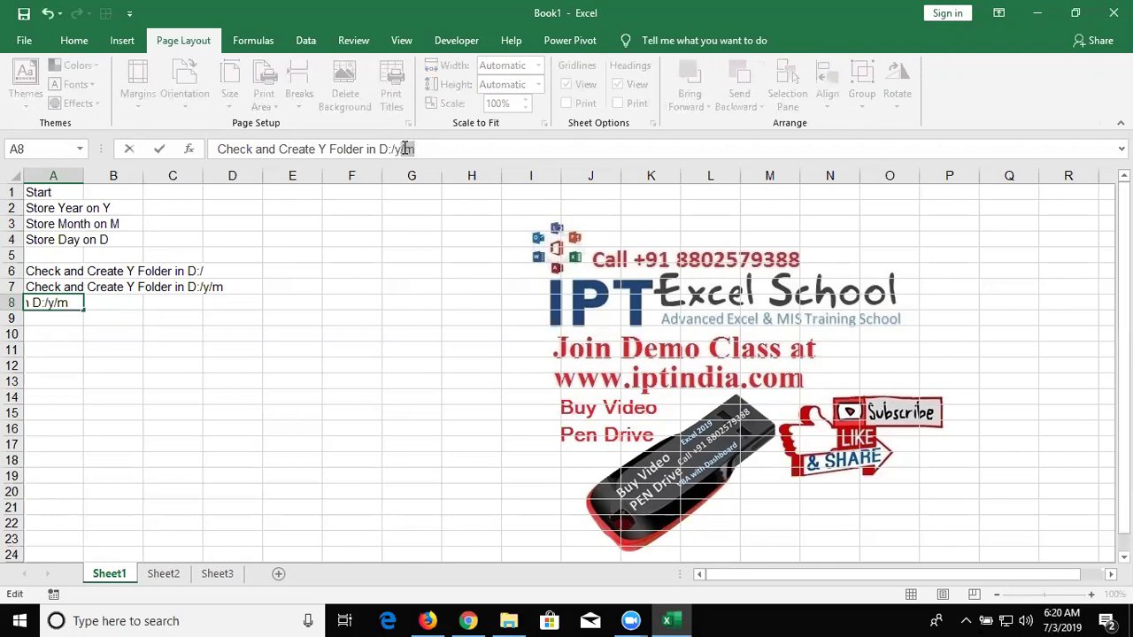
pyautogui.write('/d')
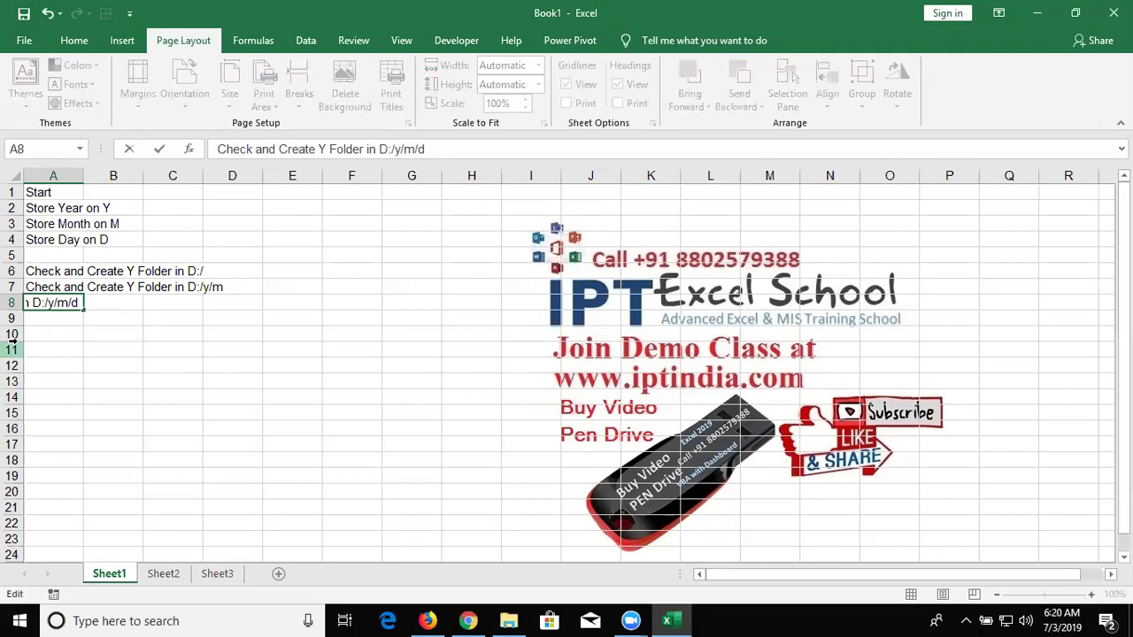
pyautogui.press('Return')
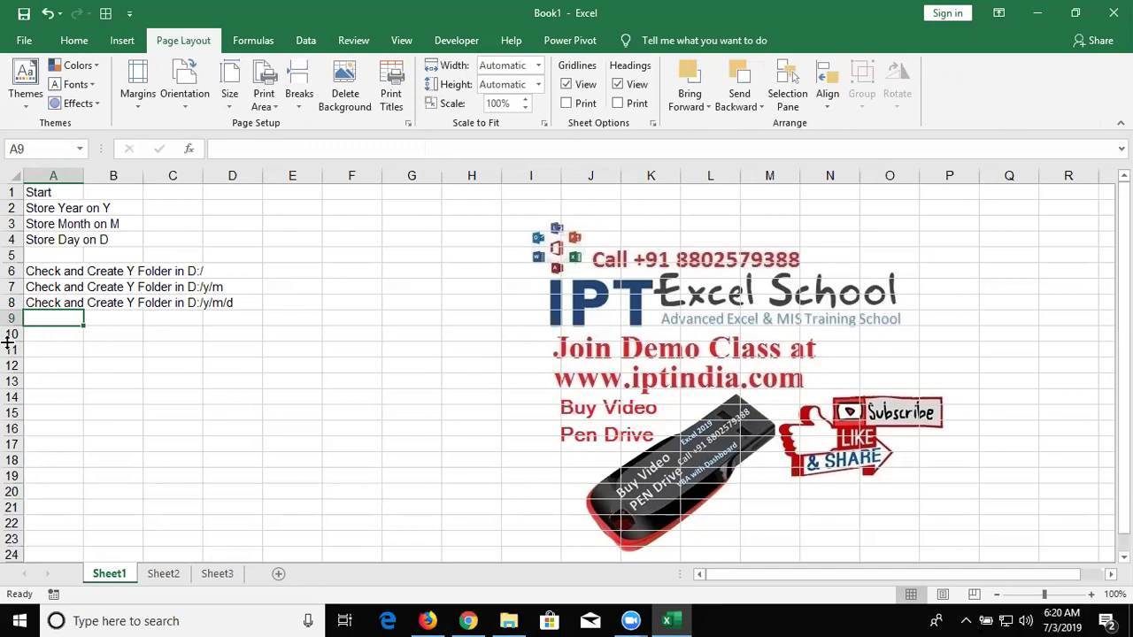
# Review the step list, then enter 'create new workbook' in A10
pyautogui.press('Up')
pyautogui.press('Up')
pyautogui.press('Up')
pyautogui.press('Up')
pyautogui.press('Up')
pyautogui.press('Up')
pyautogui.press('Up')
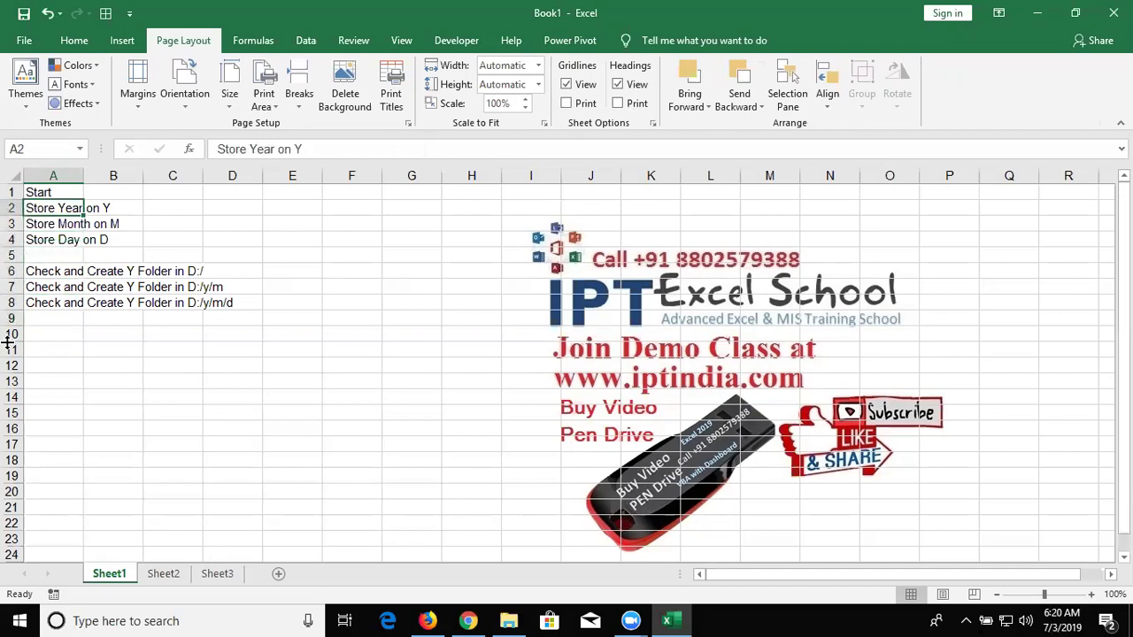
pyautogui.hotkey('shift', 'Down')
pyautogui.hotkey('shift', 'Down')
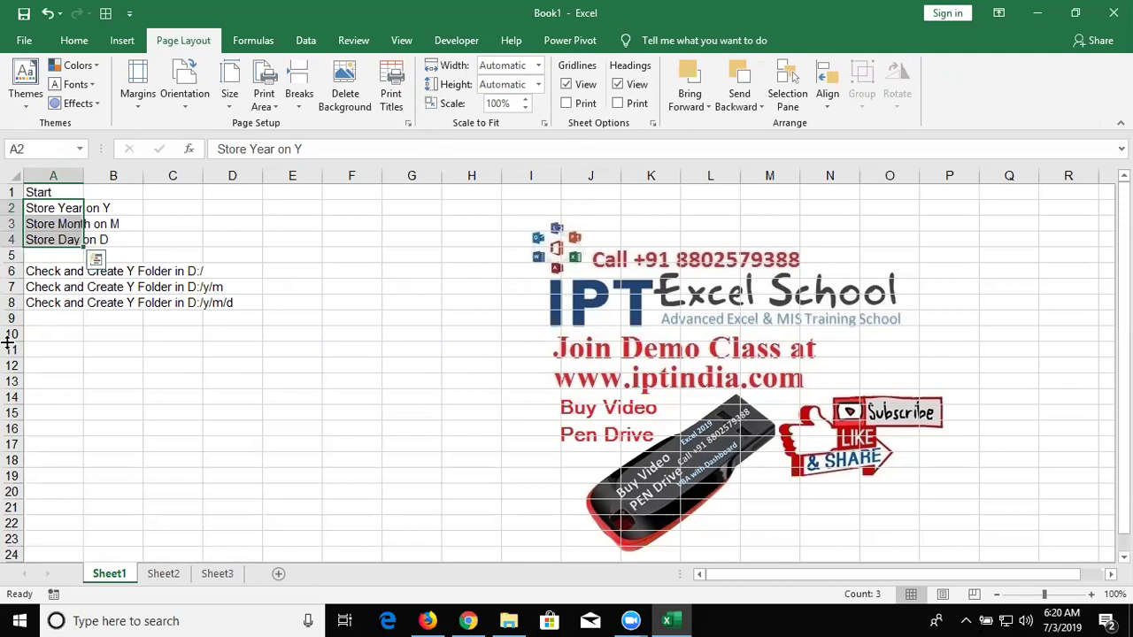
pyautogui.press('Down')
pyautogui.press('Down')
pyautogui.press('Down')
pyautogui.press('Down')
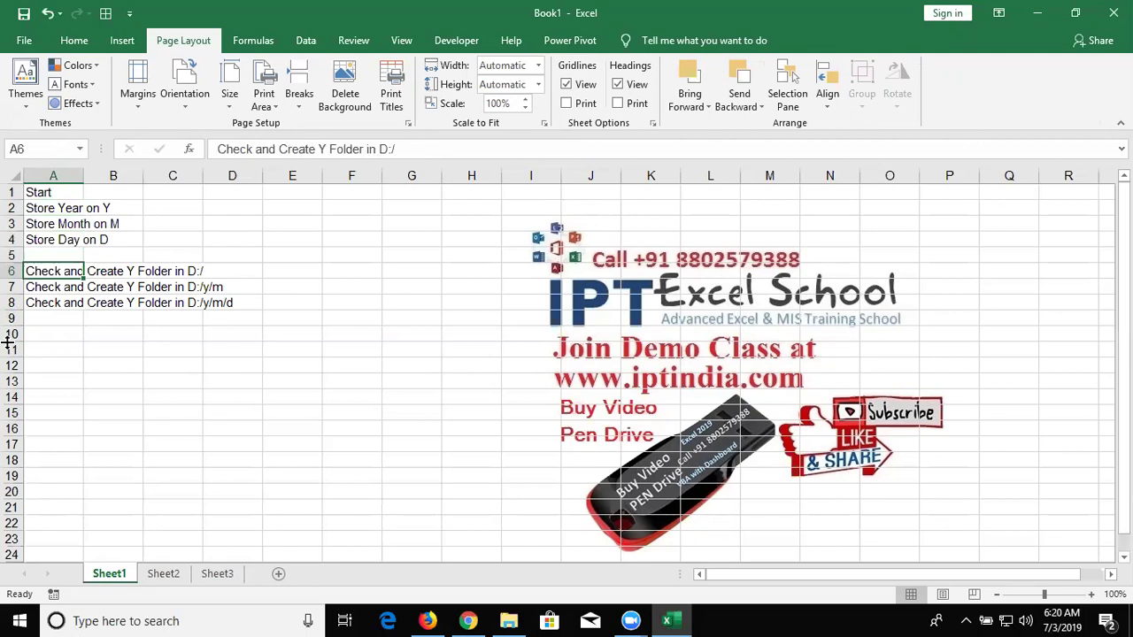
pyautogui.press('Down')
pyautogui.press('Down')
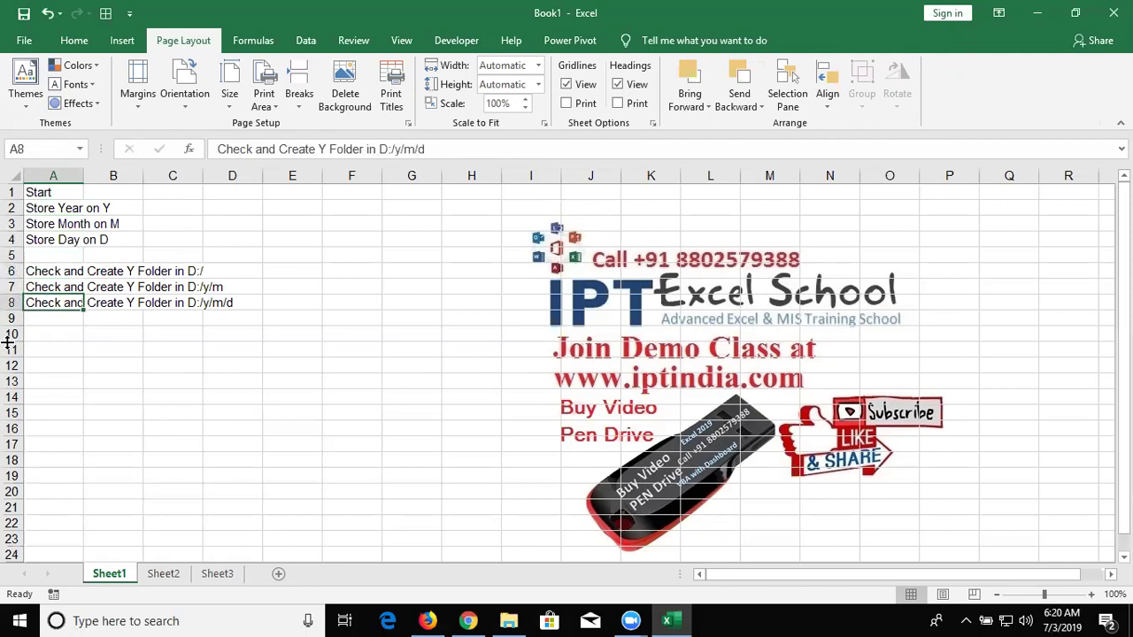
pyautogui.press('Down')
pyautogui.press('Down')
pyautogui.press('Down')
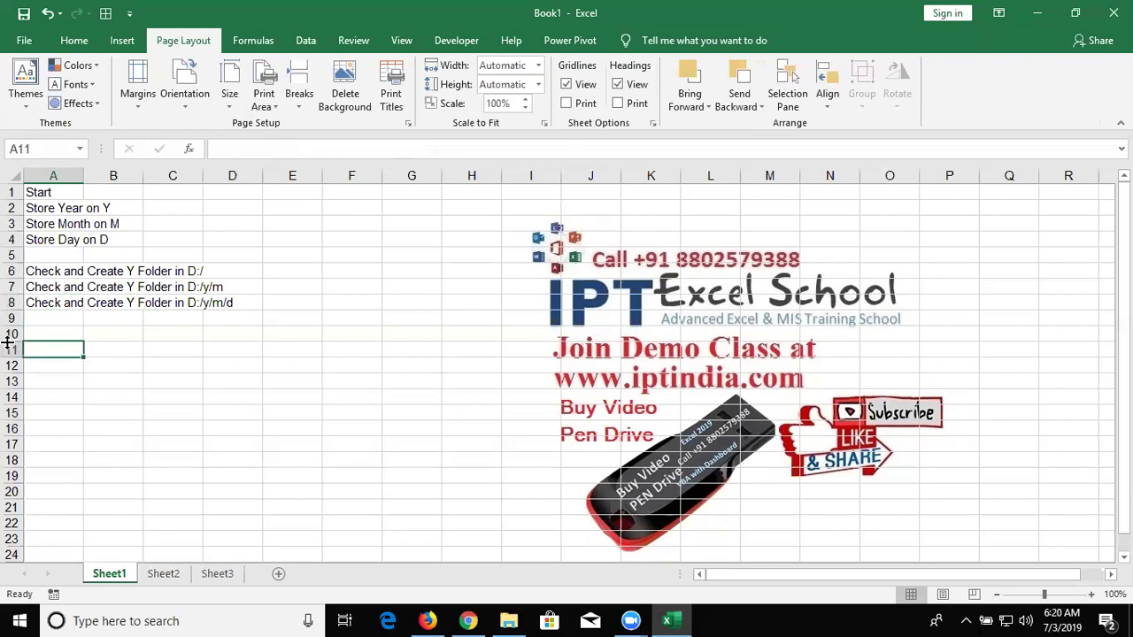
pyautogui.press('Up')
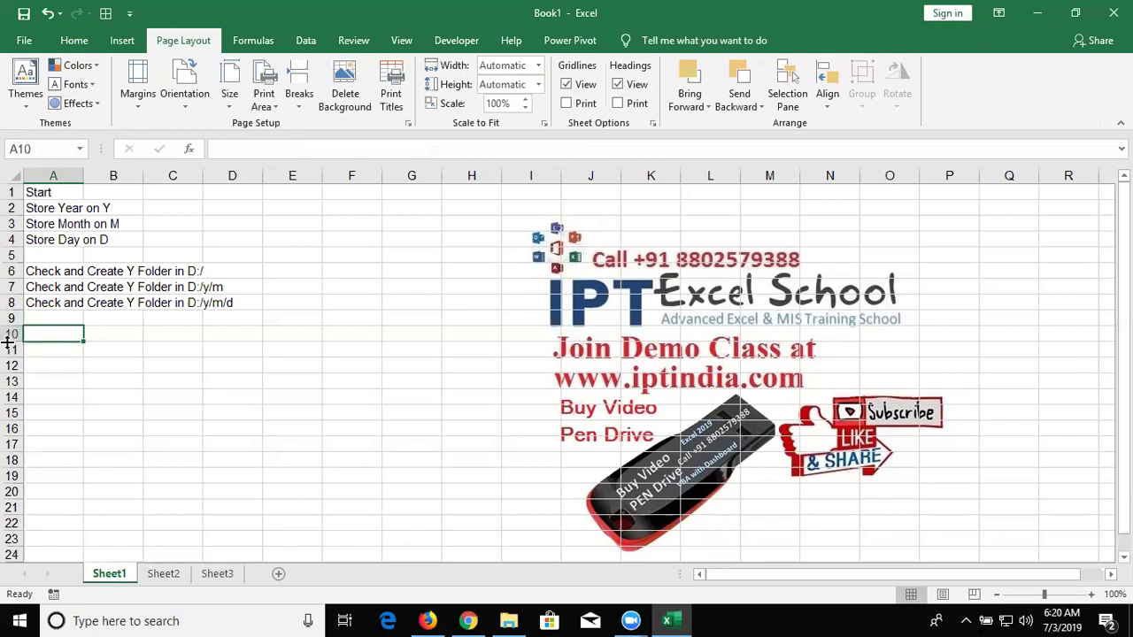
pyautogui.write('create new workbook')
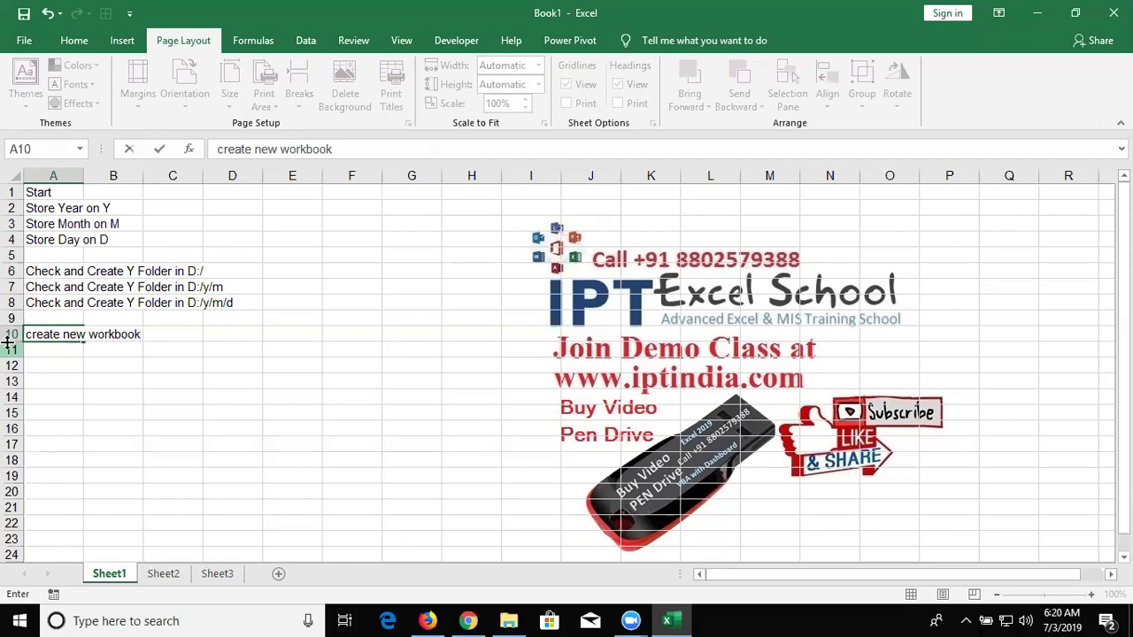
pyautogui.press('Return')
# Enter 'Save in D:/y/m/d/d.xlsx', 'close workbook' and 'end' in A11:A13
pyautogui.write('Sa')
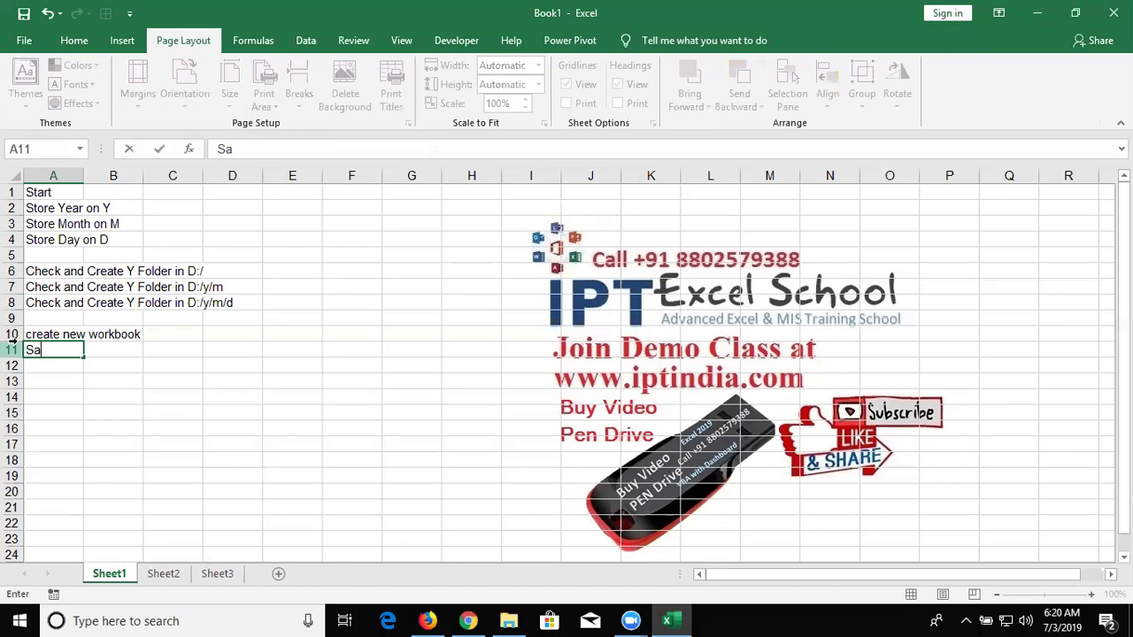
pyautogui.write('ve')
pyautogui.write(' in D')
pyautogui.write(':/y/y/')
pyautogui.press('BackSpace')
pyautogui.press('BackSpace')
pyautogui.write('m/d/')
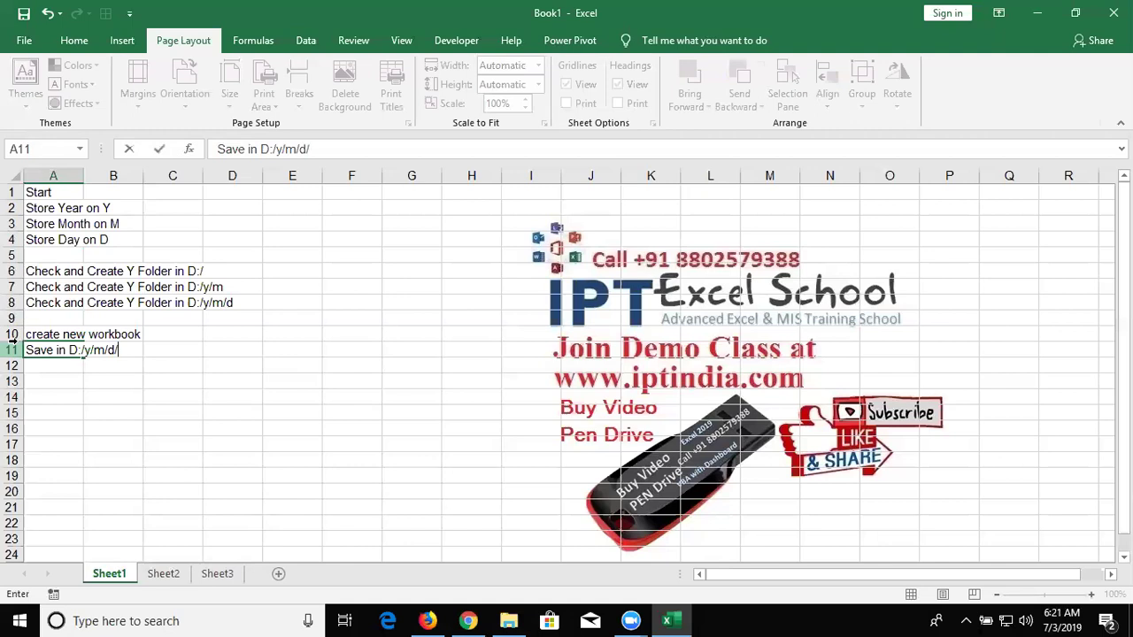
pyautogui.write('d.xlsx')
pyautogui.press('Return')
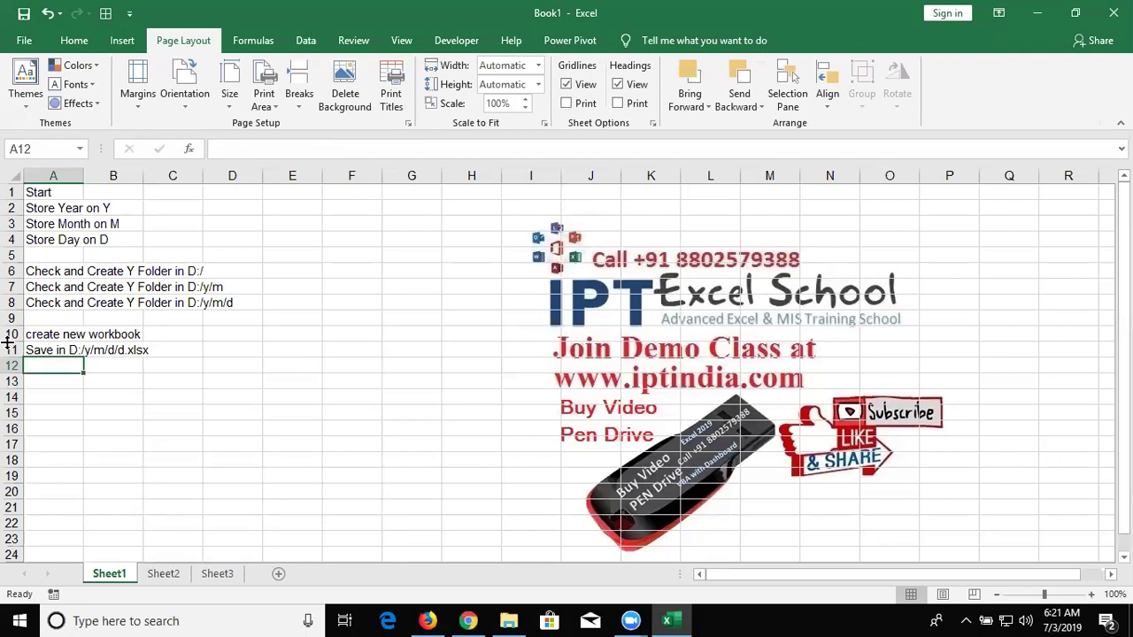
pyautogui.write('clos')
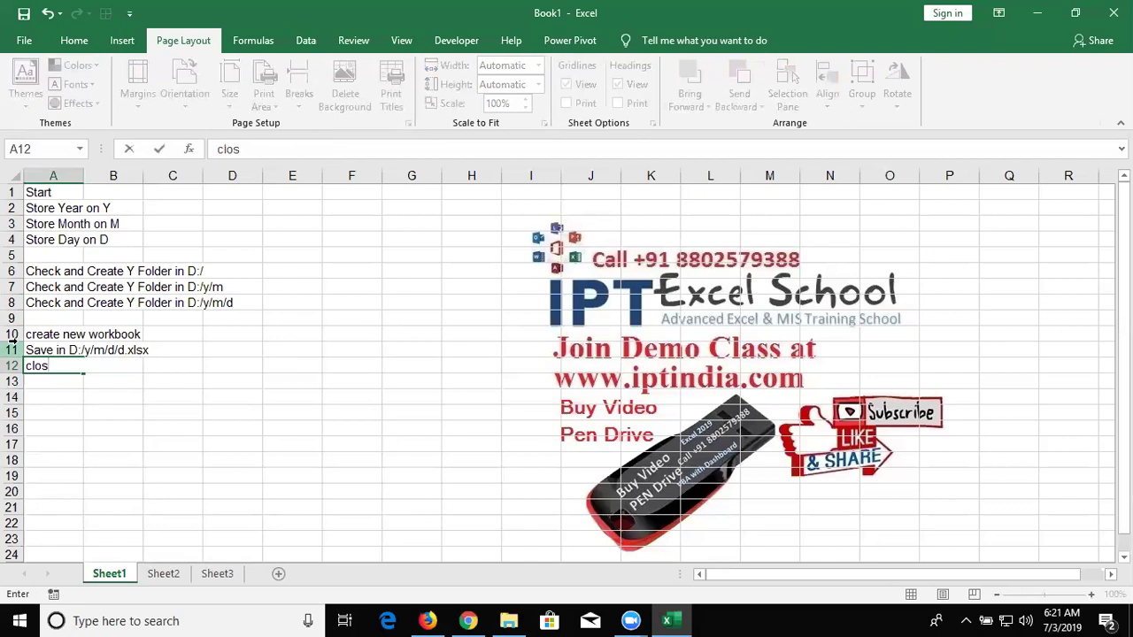
pyautogui.write('e workbook')
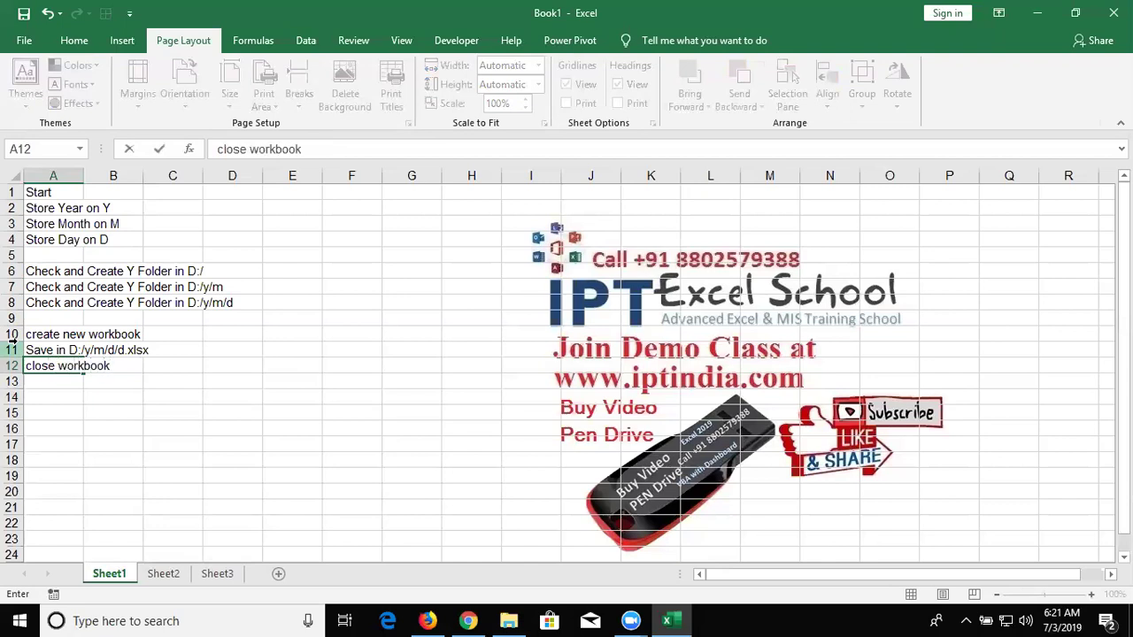
pyautogui.press('Return')
pyautogui.write('end')
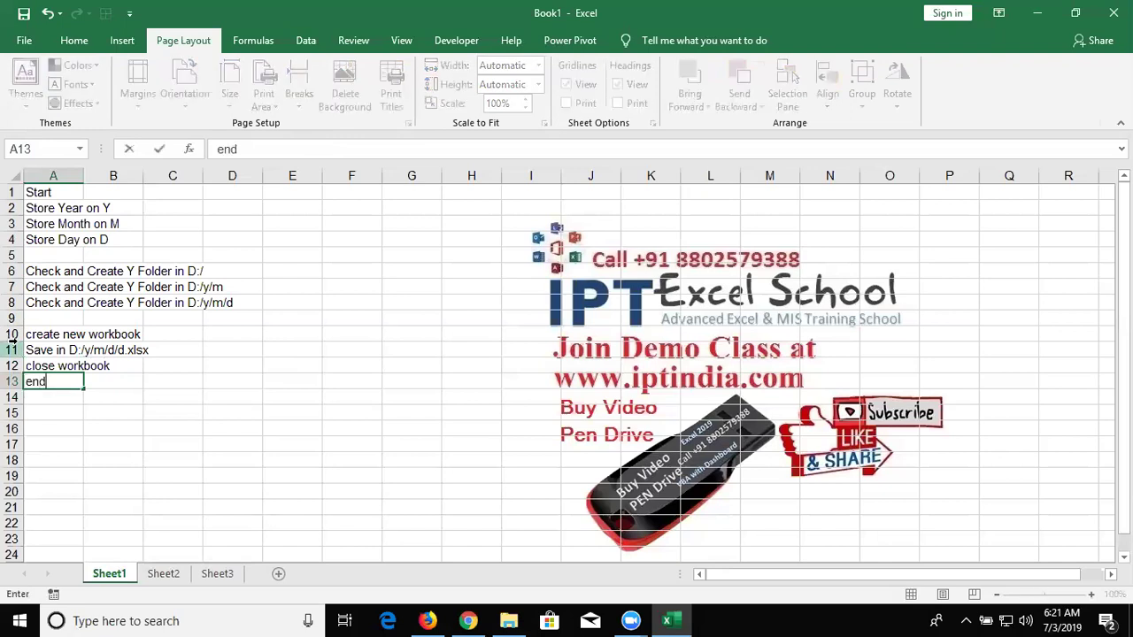
pyautogui.press('Return')
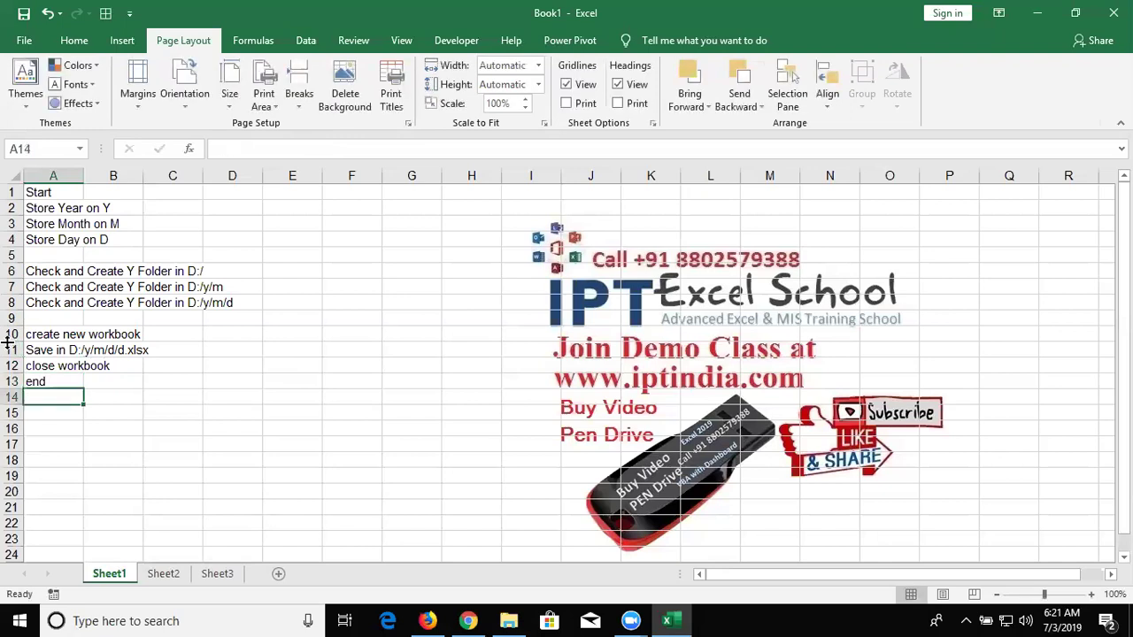
# Open the Visual Basic editor from the Developer tab and insert a new Module1
pyautogui.press('Up')
pyautogui.press('Up')
pyautogui.press('Up')
pyautogui.press('Up')
pyautogui.press('Up')
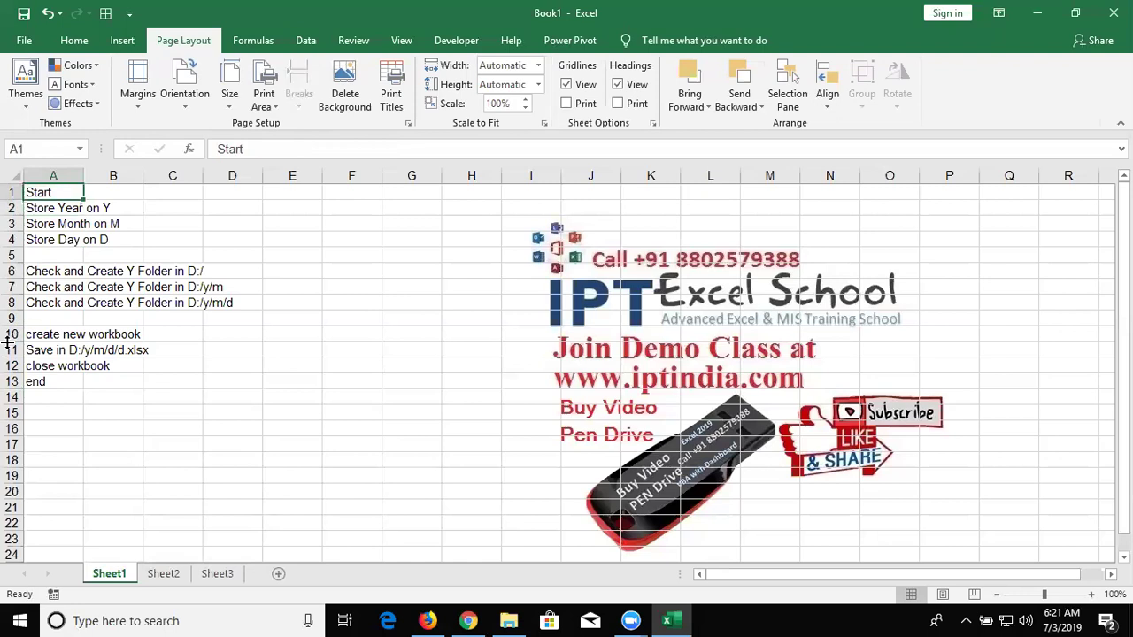
pyautogui.press('Down')
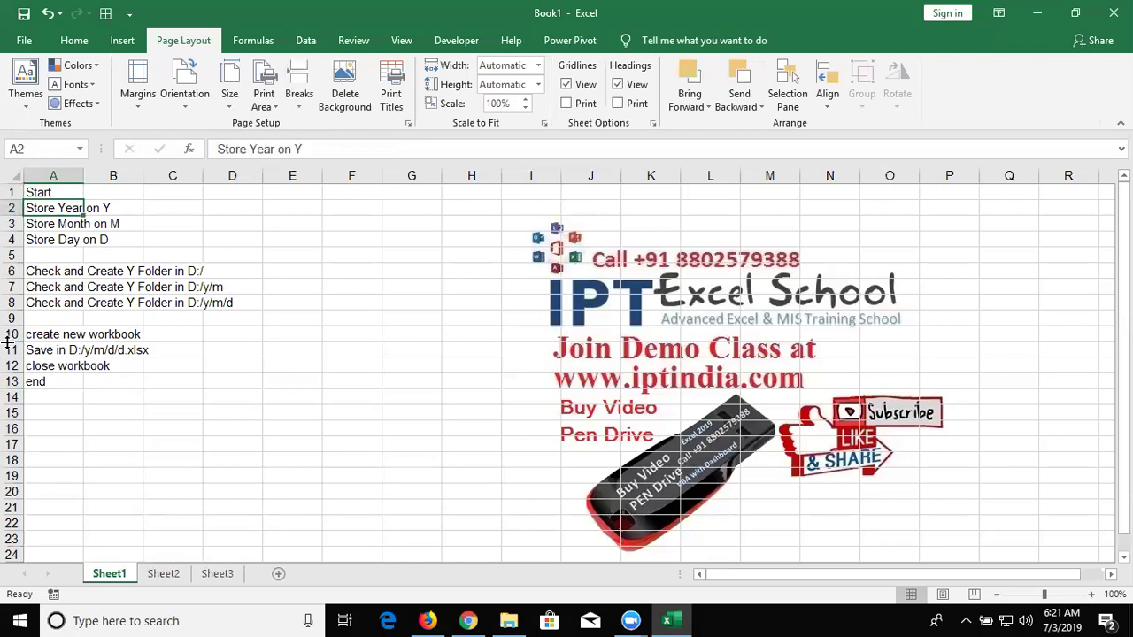
pyautogui.hotkey('shift', 'Down')
pyautogui.hotkey('shift', 'Down')
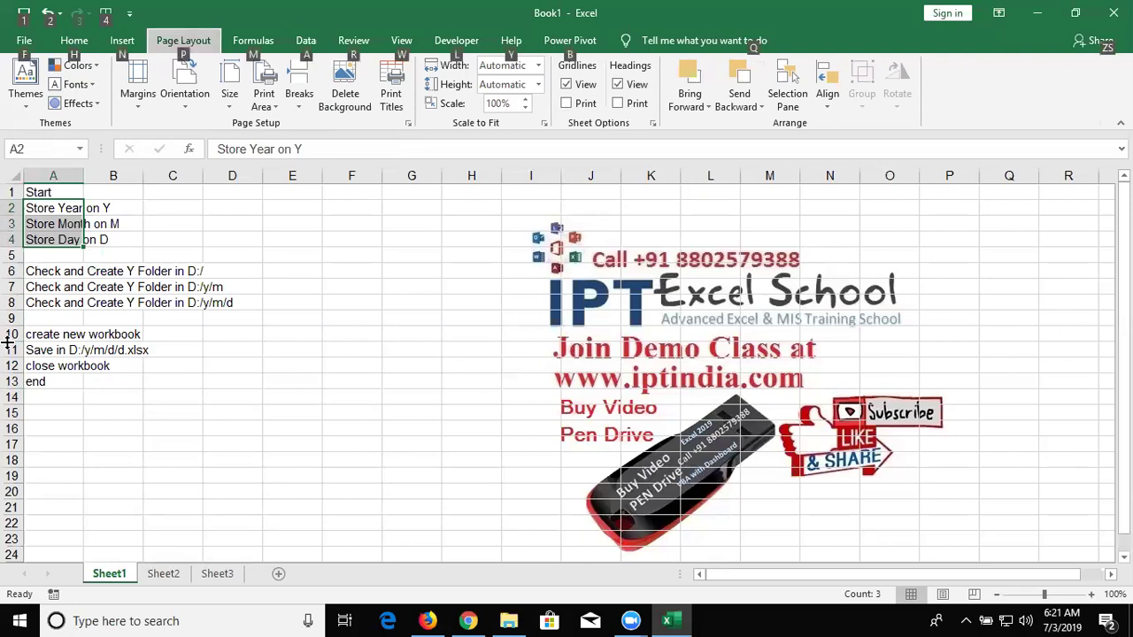
pyautogui.click(276, 283)
pyautogui.press('alt')
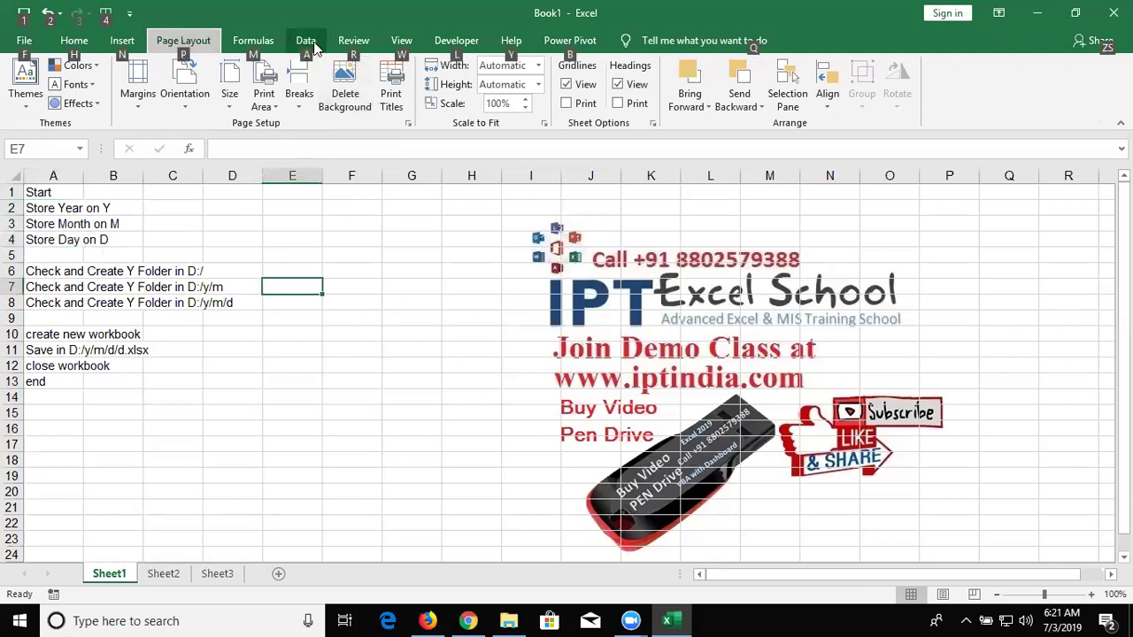
pyautogui.click(314, 46)
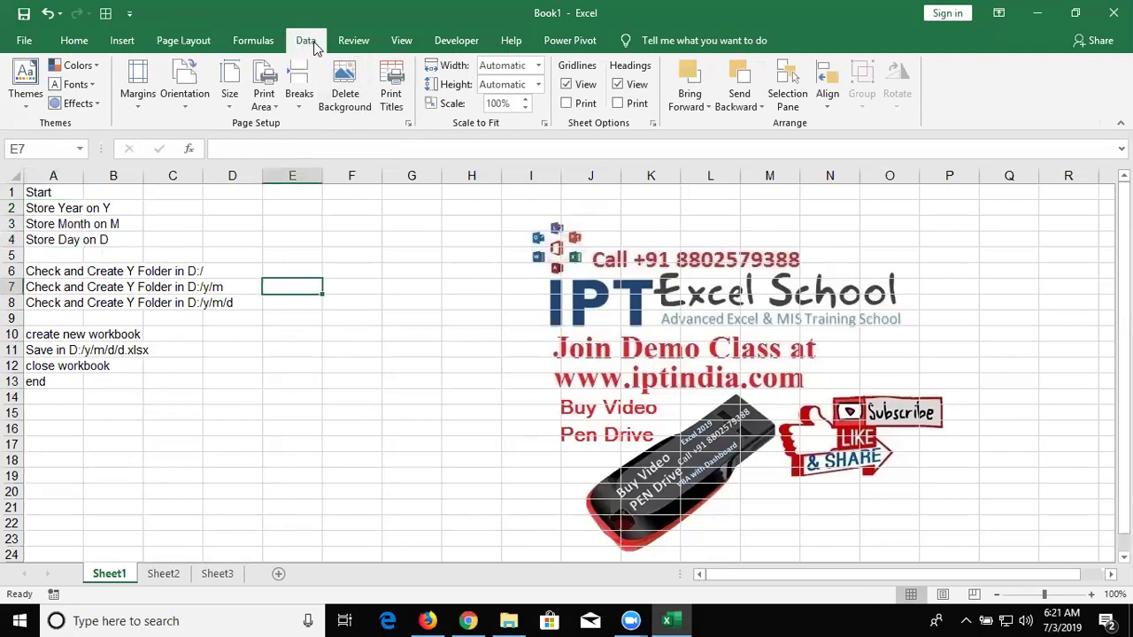
pyautogui.click(455, 41)
pyautogui.click(21, 88)
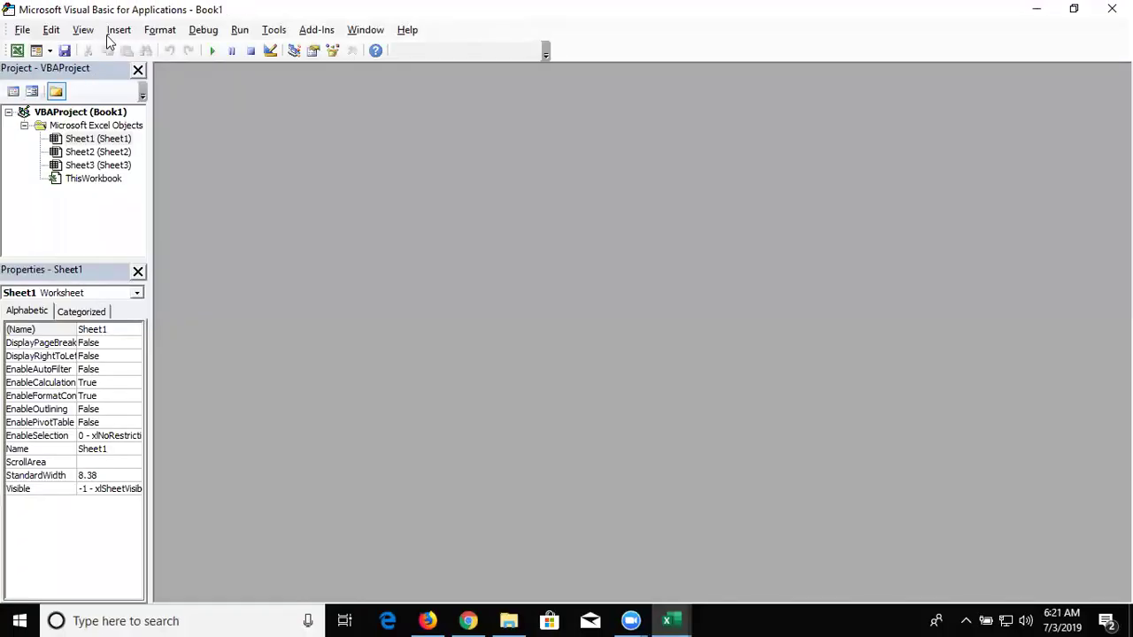
pyautogui.click(119, 29)
pyautogui.click(145, 87)
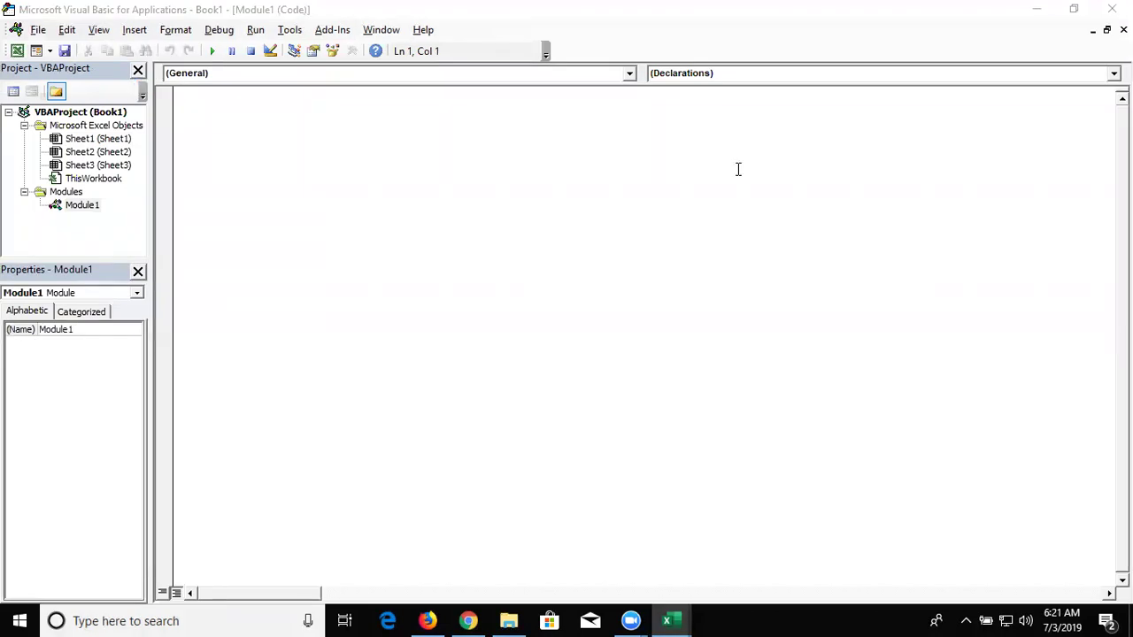
# Write an empty Sub ctrfld() procedure in Module1, then switch back to Excel
pyautogui.click(375, 138)
pyautogui.click(392, 116)
pyautogui.write('sub ')
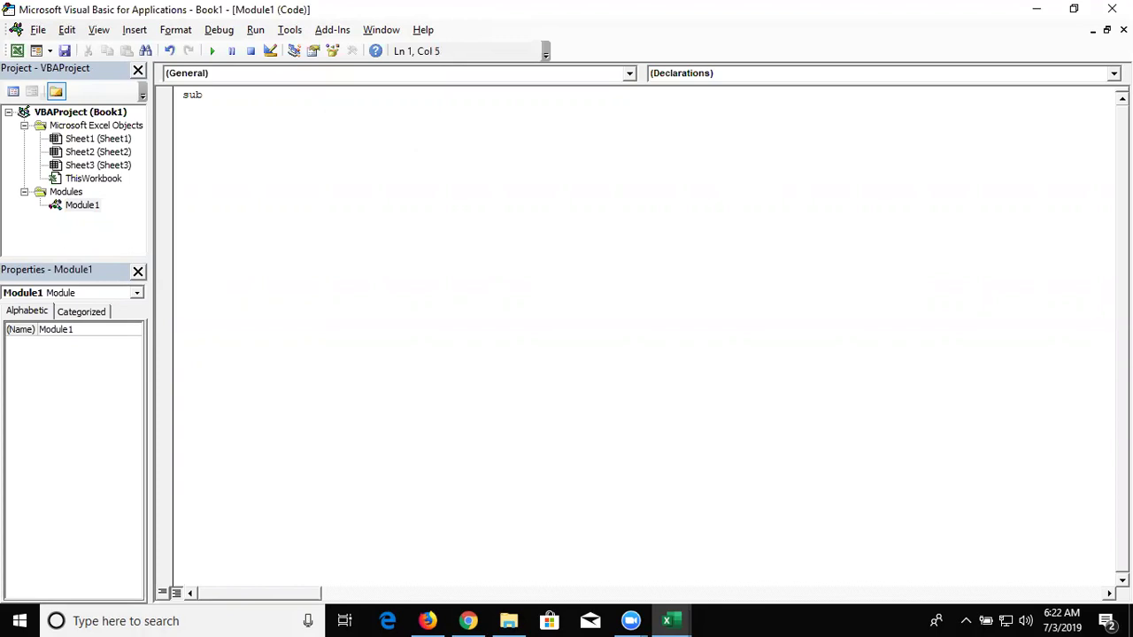
pyautogui.write('ctr')
pyautogui.write('fld()')
pyautogui.press('Return')
pyautogui.press('Return')
pyautogui.press('Return')
pyautogui.press('Return')
pyautogui.press('Return')
pyautogui.press('Up')
pyautogui.press('Up')
pyautogui.press('Up')
pyautogui.press('Up')
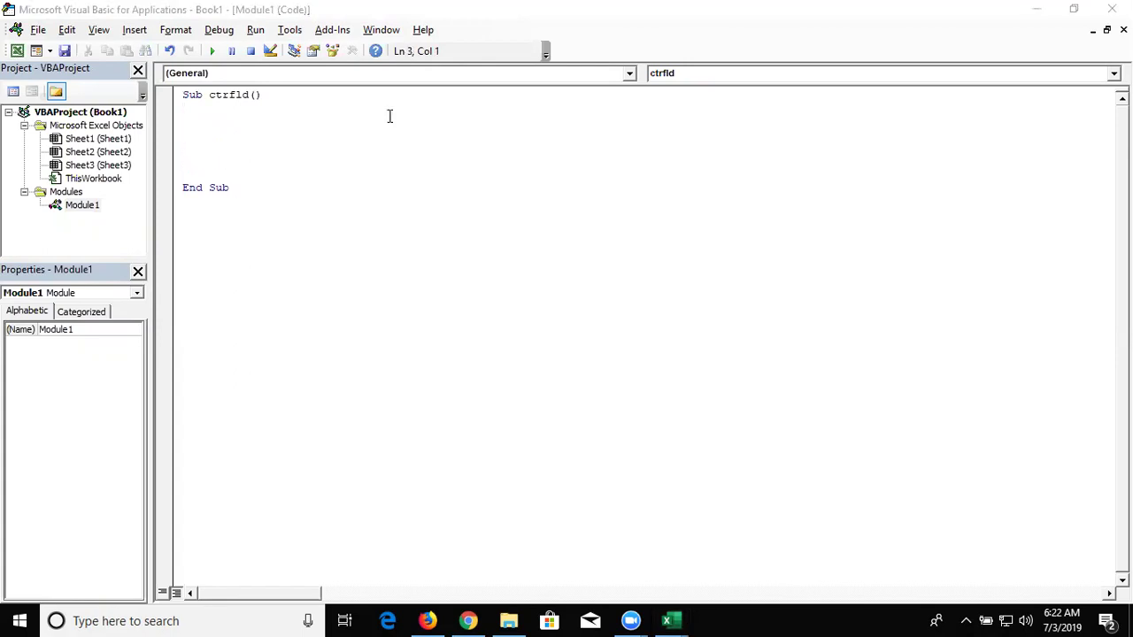
pyautogui.hotkey('alt', 'Tab')
pyautogui.hotkey('alt', 'Tab')
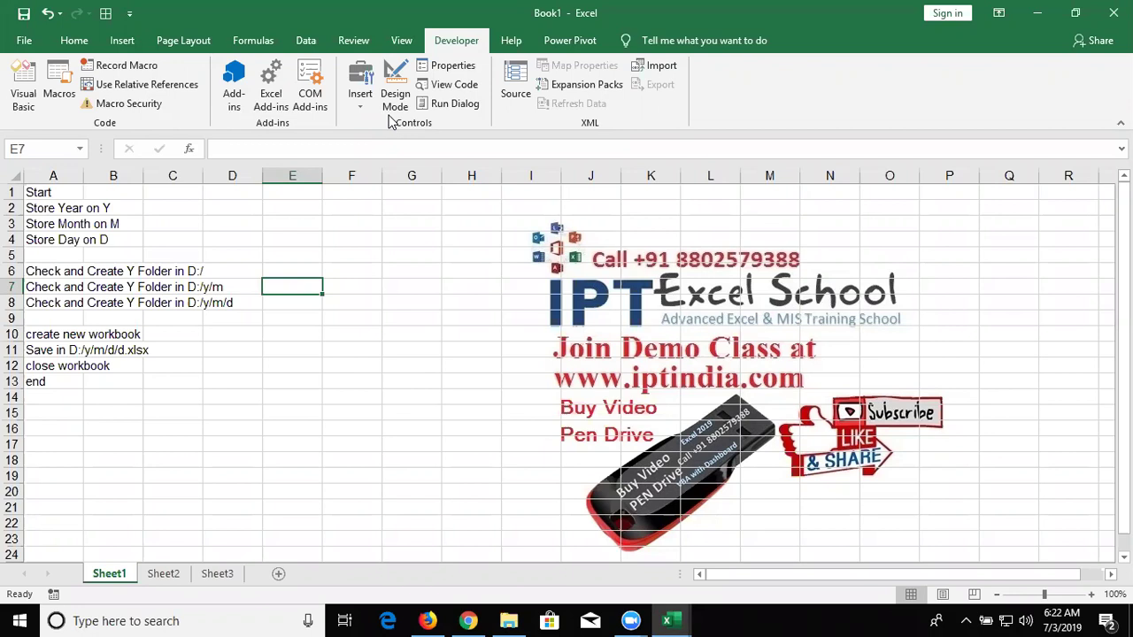
# Enter =TODAY() in F3 to show today's date, 7/3/2019
pyautogui.hotkey('alt', 'Tab')
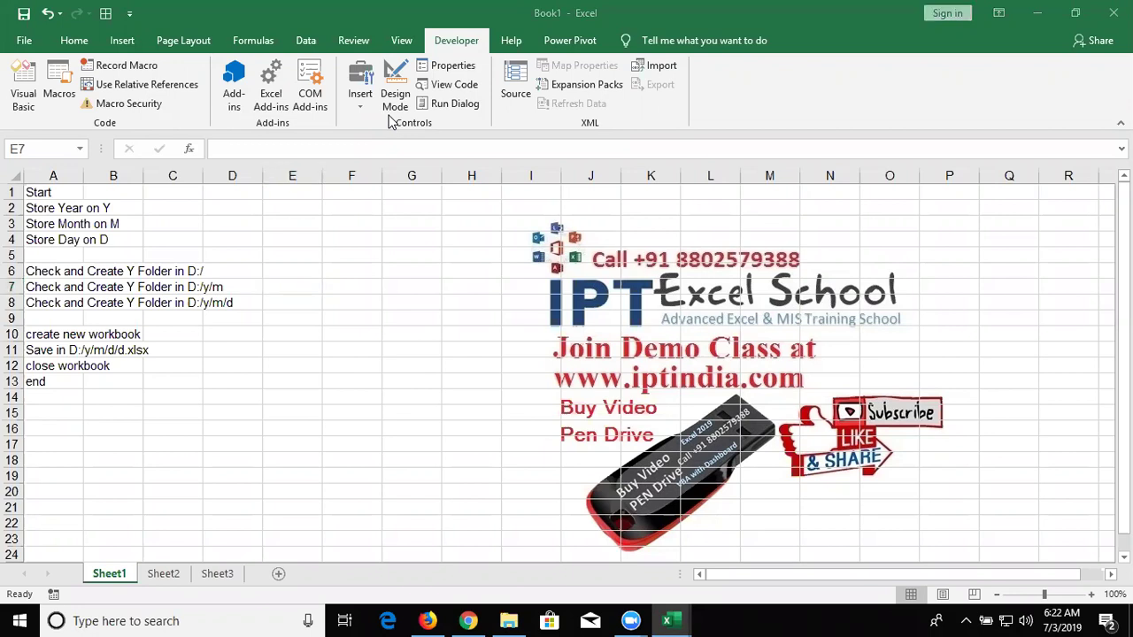
pyautogui.click(344, 219)
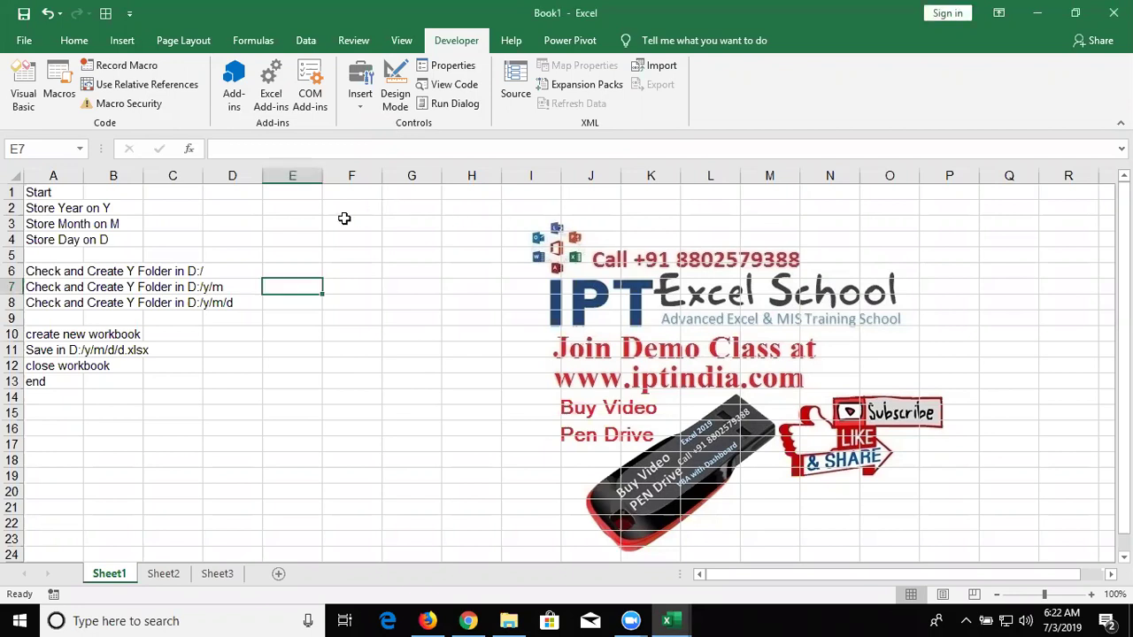
pyautogui.write('=t')
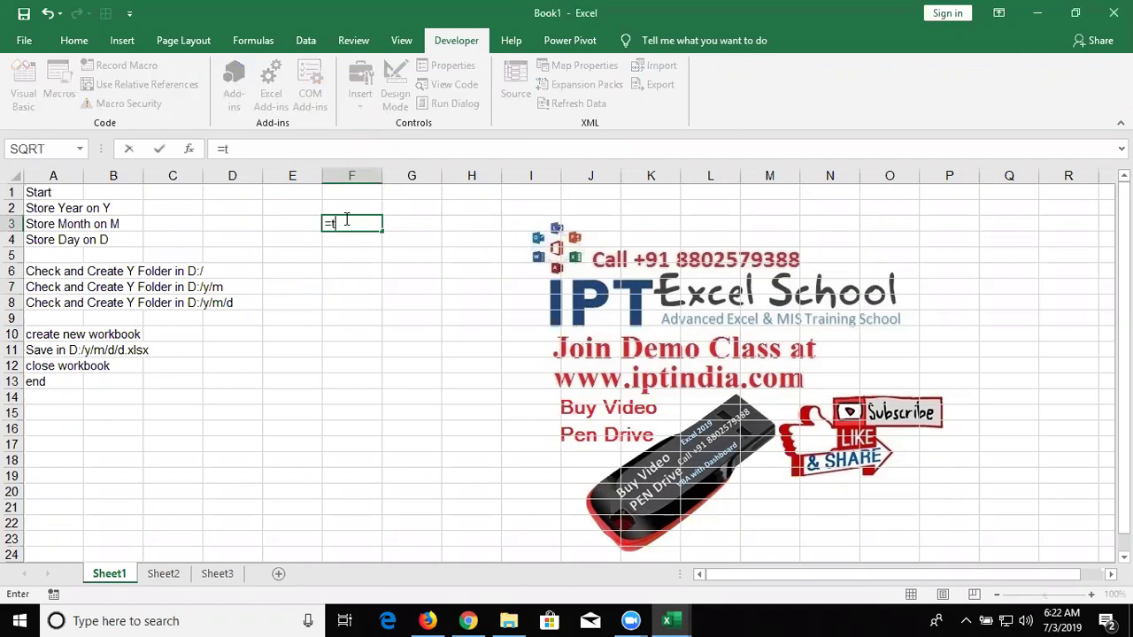
pyautogui.write('od')
pyautogui.press('Tab')
pyautogui.write(')')
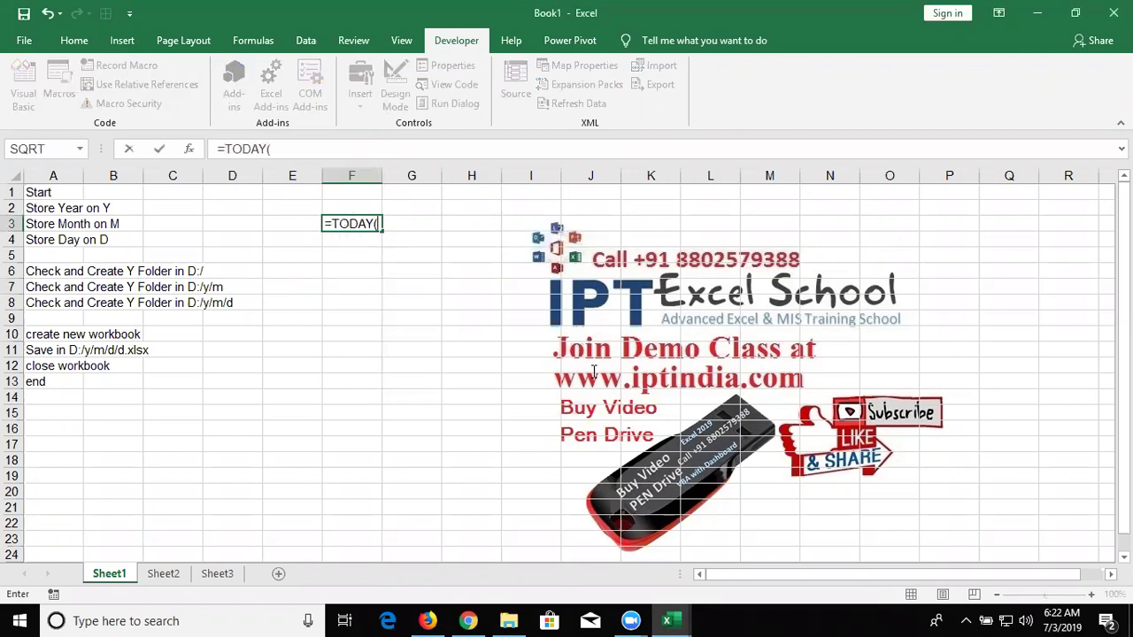
pyautogui.press('Return')
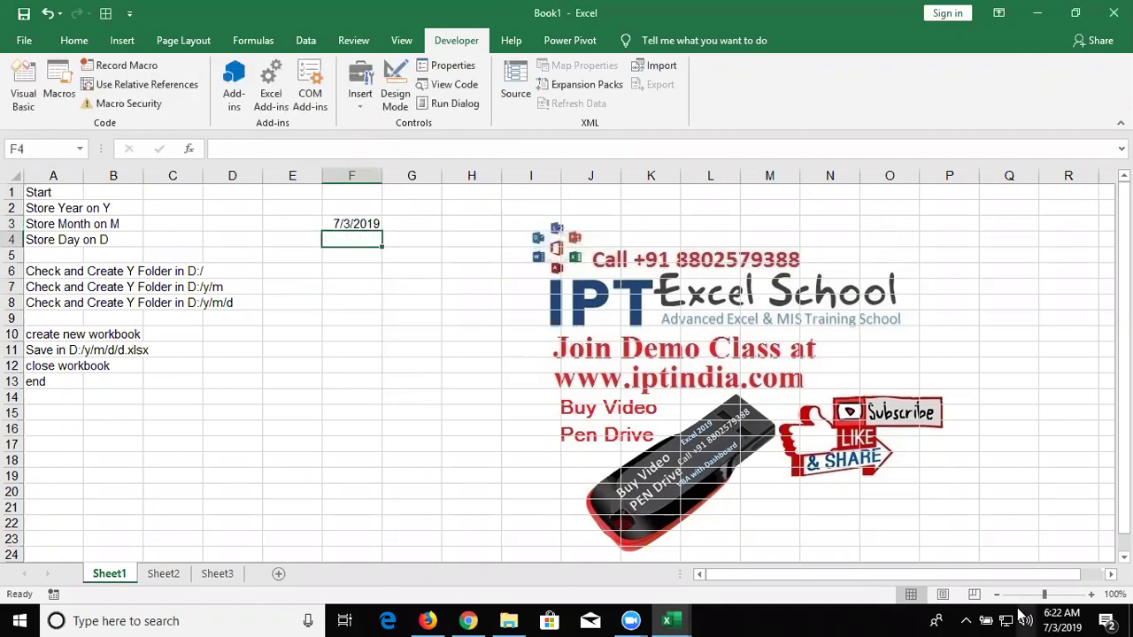
# Enter =YEAR(F3) in F4 and =MONTH(F3) in F5, giving 2019 and 7
pyautogui.write('=')
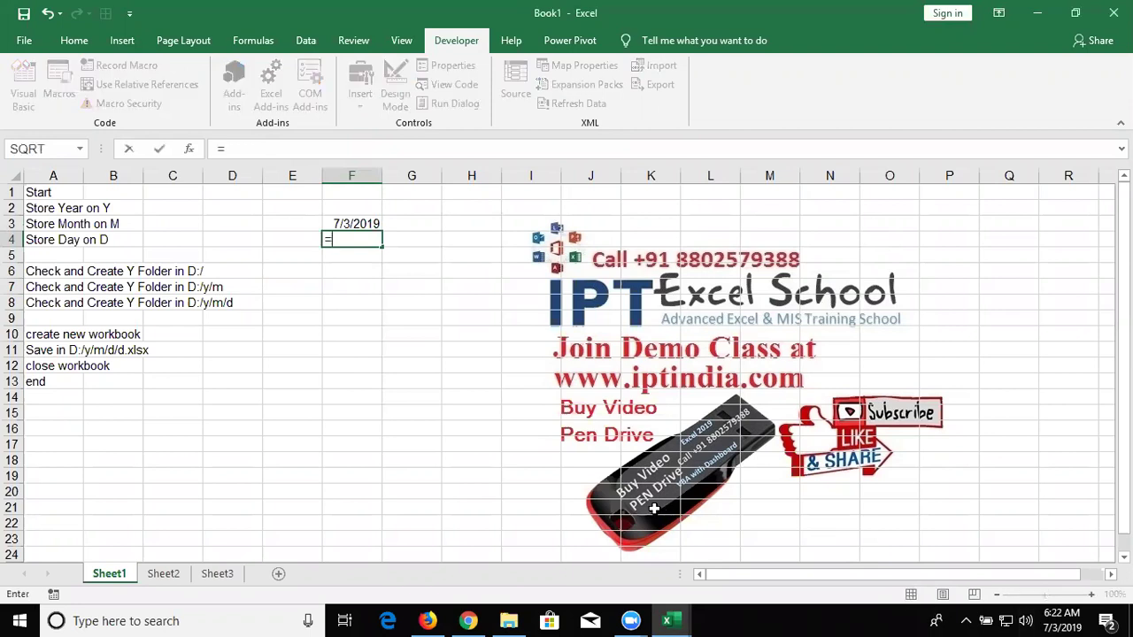
pyautogui.write('yea')
pyautogui.press('Tab')
pyautogui.press('Up')
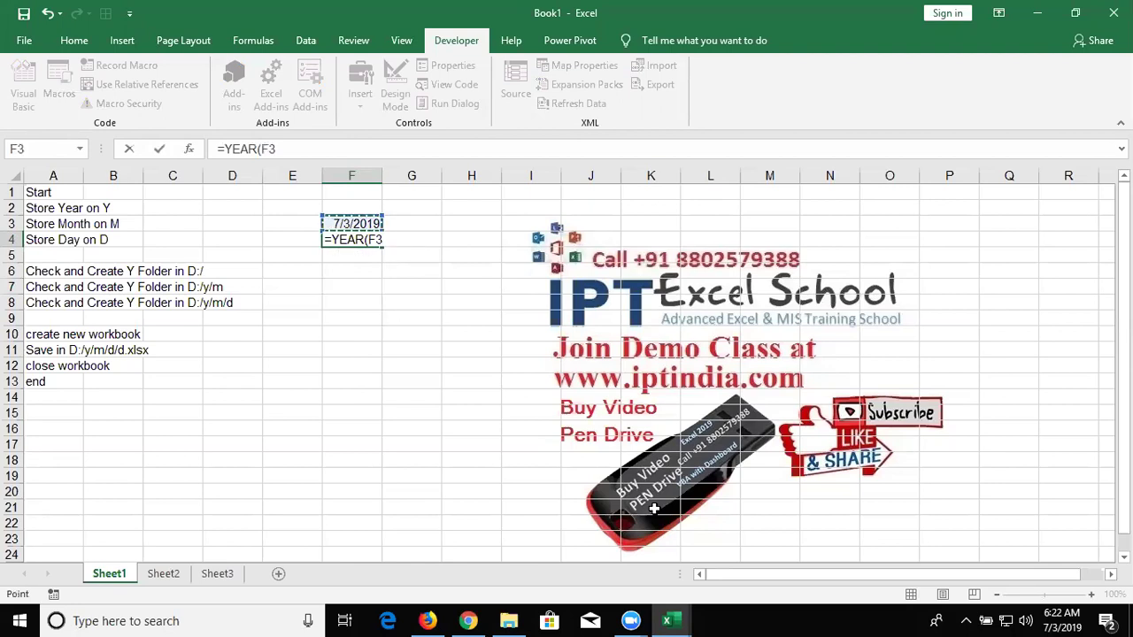
pyautogui.press('Return')
pyautogui.write('=')
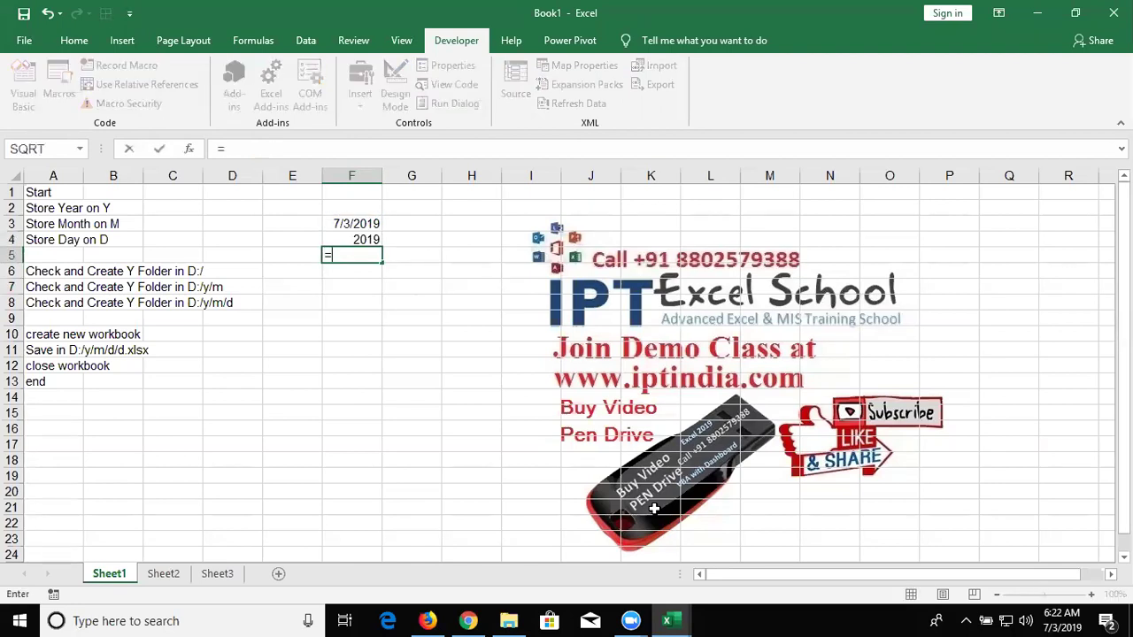
pyautogui.write('mon')
pyautogui.press('Tab')
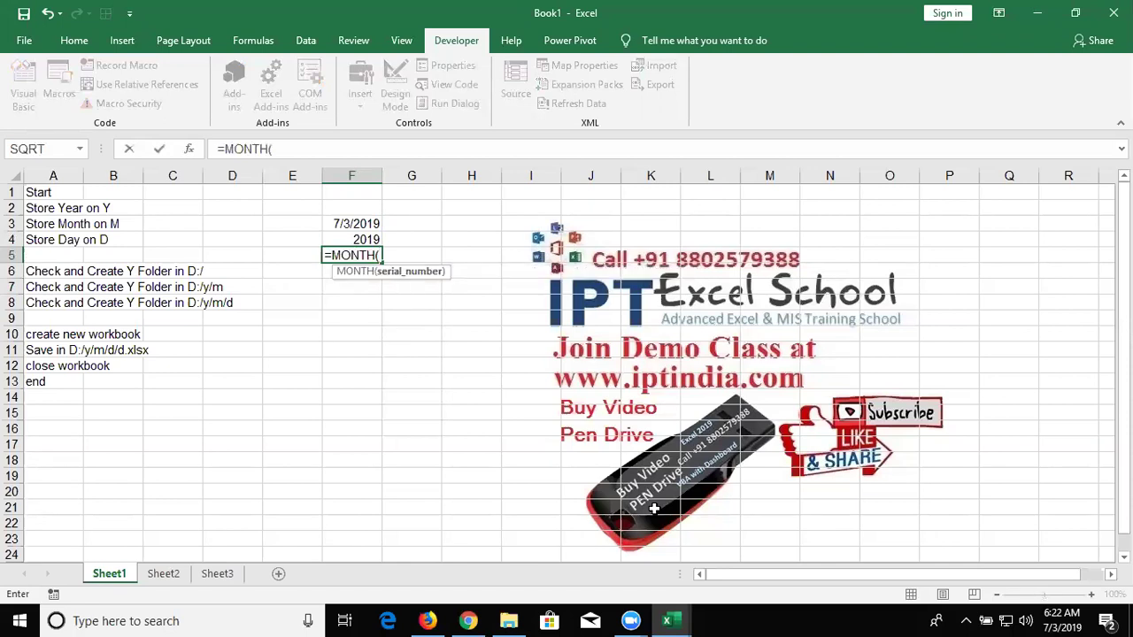
pyautogui.press('Up')
pyautogui.press('Up')
pyautogui.press('Return')
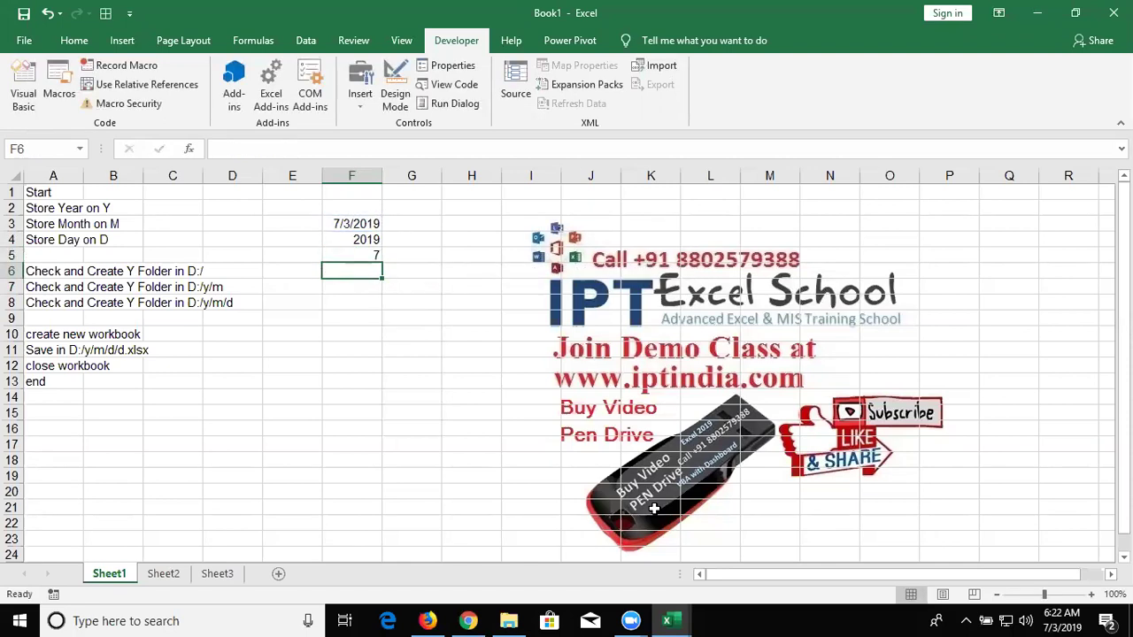
# Enter a DAY formula in F6, which mistakenly references F30
pyautogui.write('=day')
pyautogui.press('Tab')
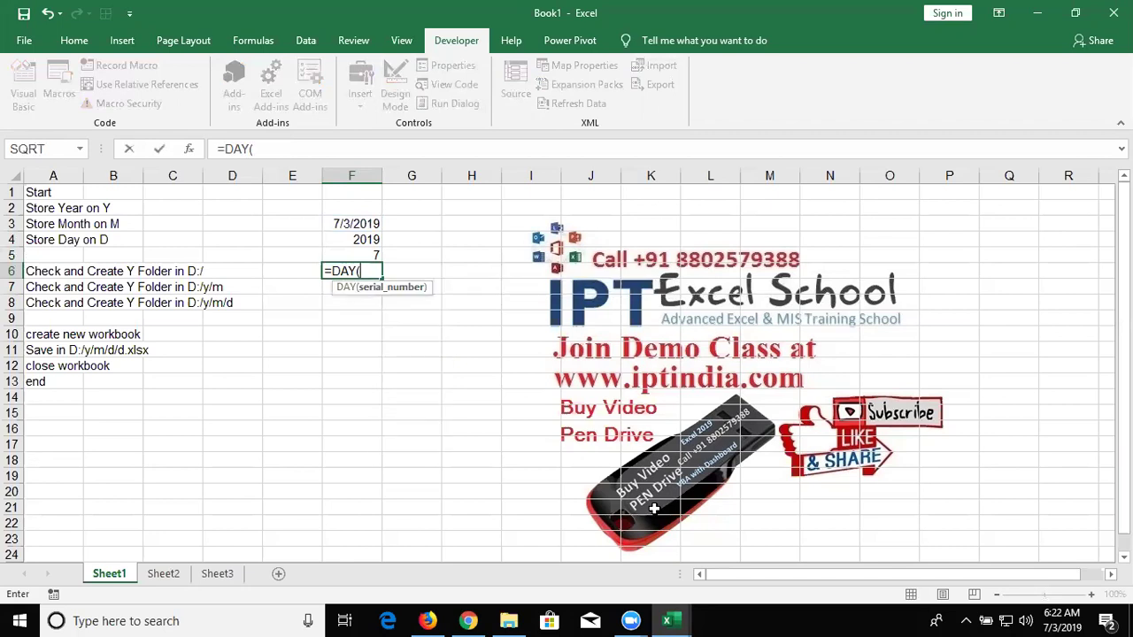
pyautogui.press('Up')
pyautogui.press('Up')
pyautogui.press('Up')
pyautogui.write('0')
pyautogui.press('Return')
pyautogui.press('Up')
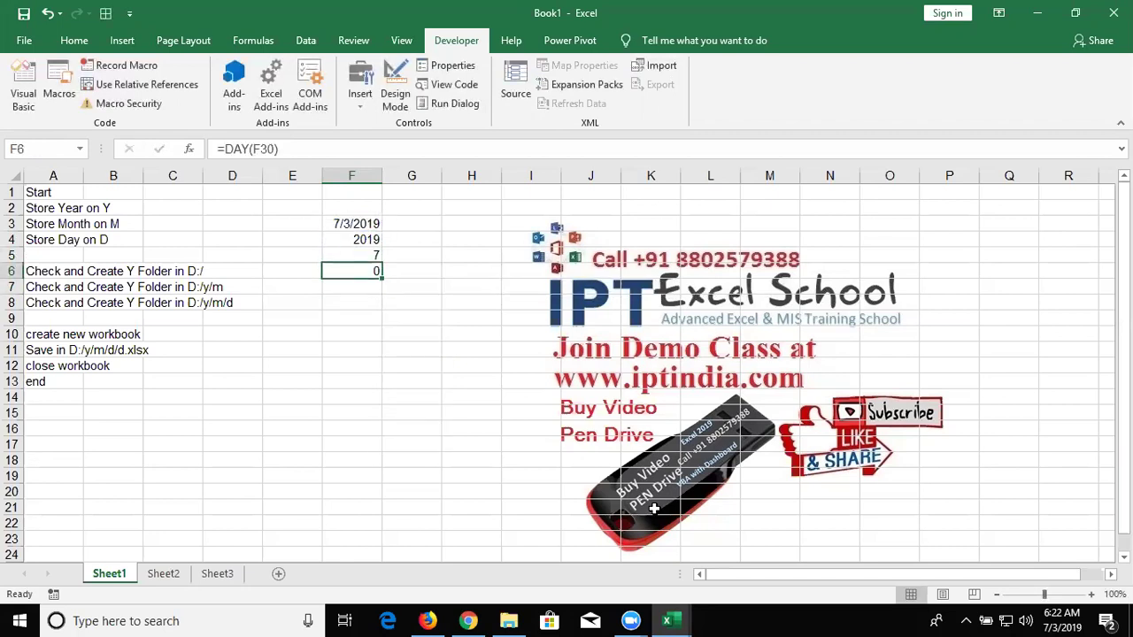
# Correct F6 to =DAY(F3) showing 3, review the formulas, and return to the VBA editor
pyautogui.moveTo(375, 267); pyautogui.dragTo(373, 267)
pyautogui.doubleClick(373, 268)
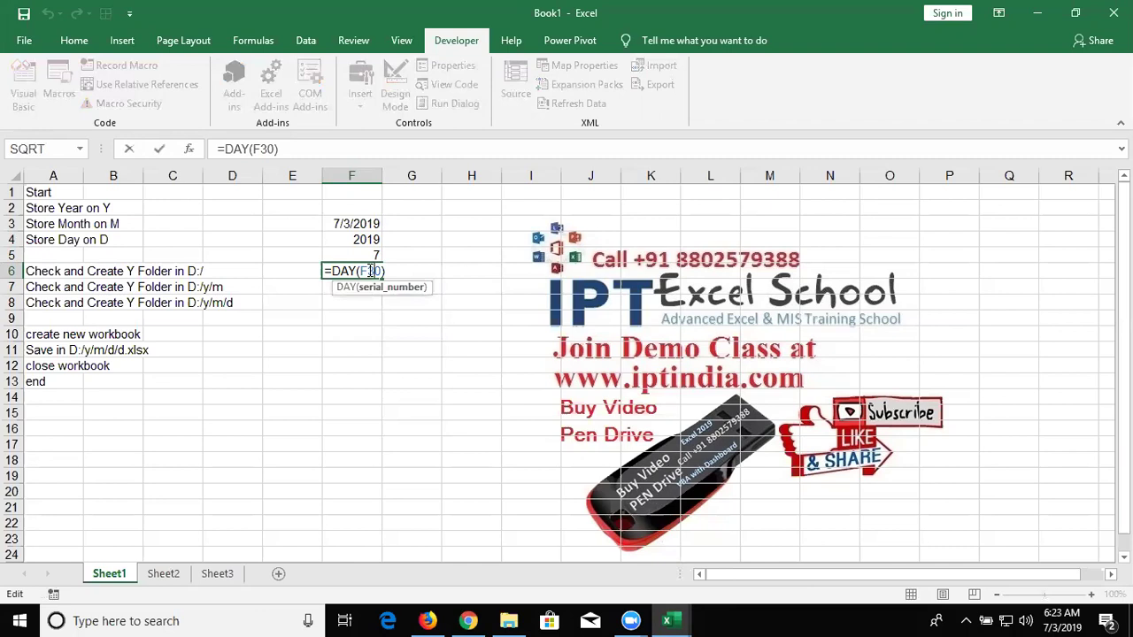
pyautogui.press('Delete')
pyautogui.press('Return')
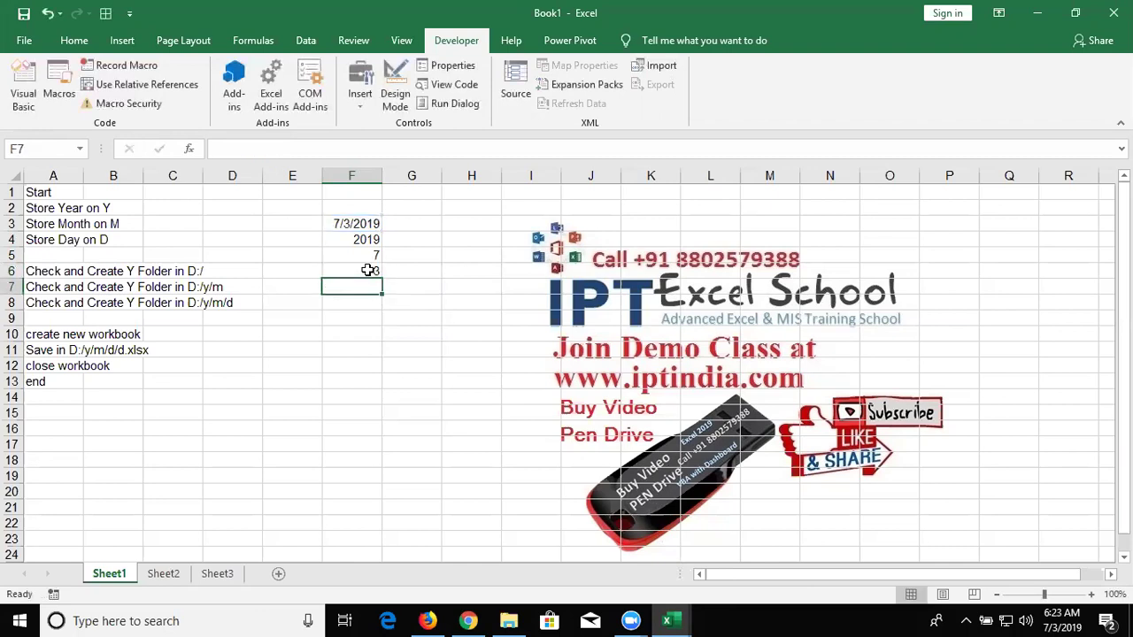
pyautogui.press('Up')
pyautogui.press('Up')
pyautogui.press('Up')
pyautogui.press('Up')
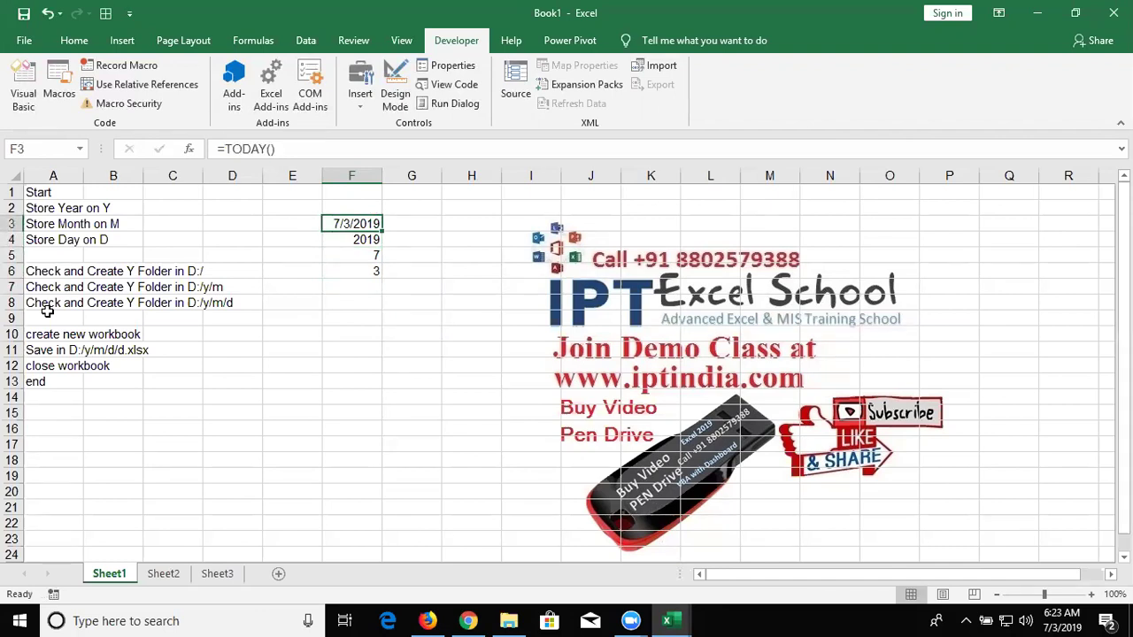
pyautogui.press('Down')
pyautogui.press('Down')
pyautogui.press('Down')
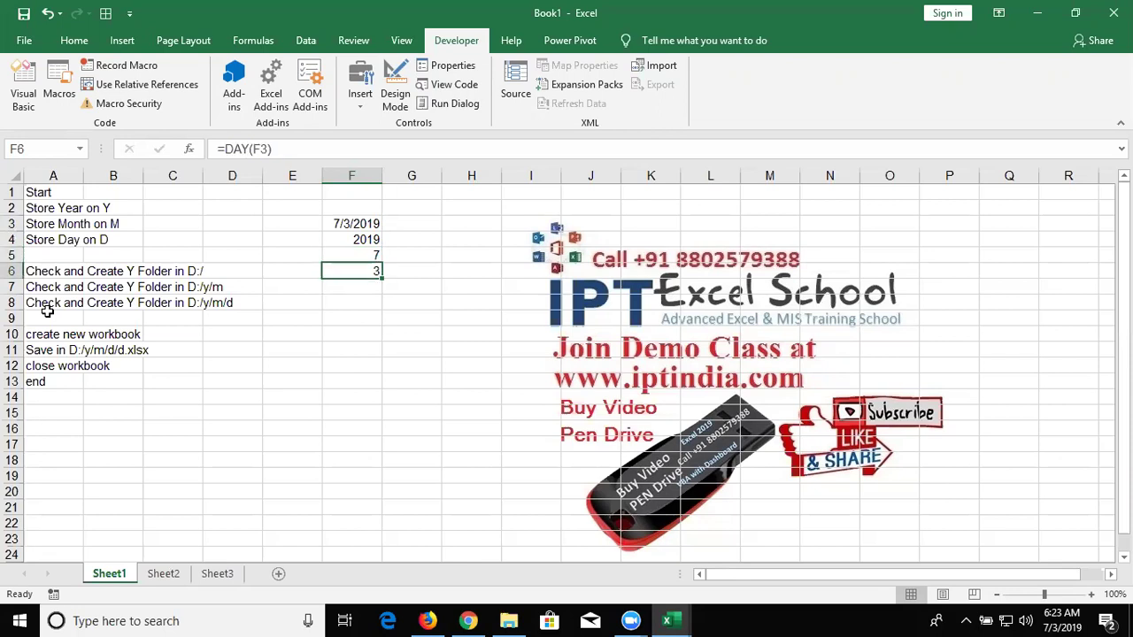
pyautogui.hotkey('alt', 'F11')
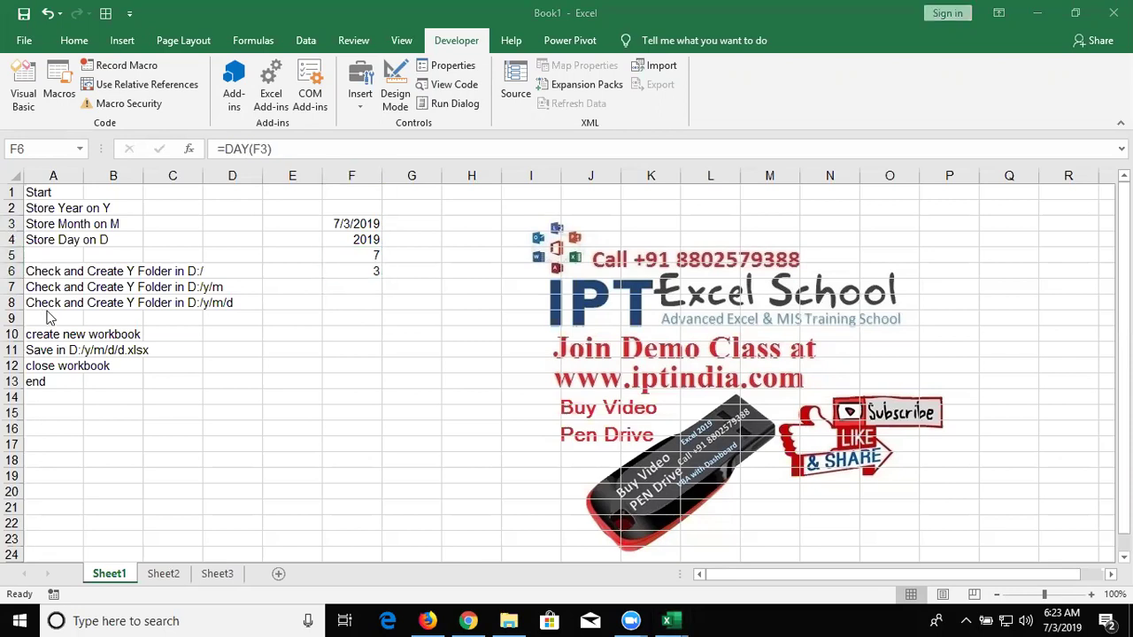
pyautogui.hotkey('alt', 'Tab')
pyautogui.hotkey('alt', 'Tab')
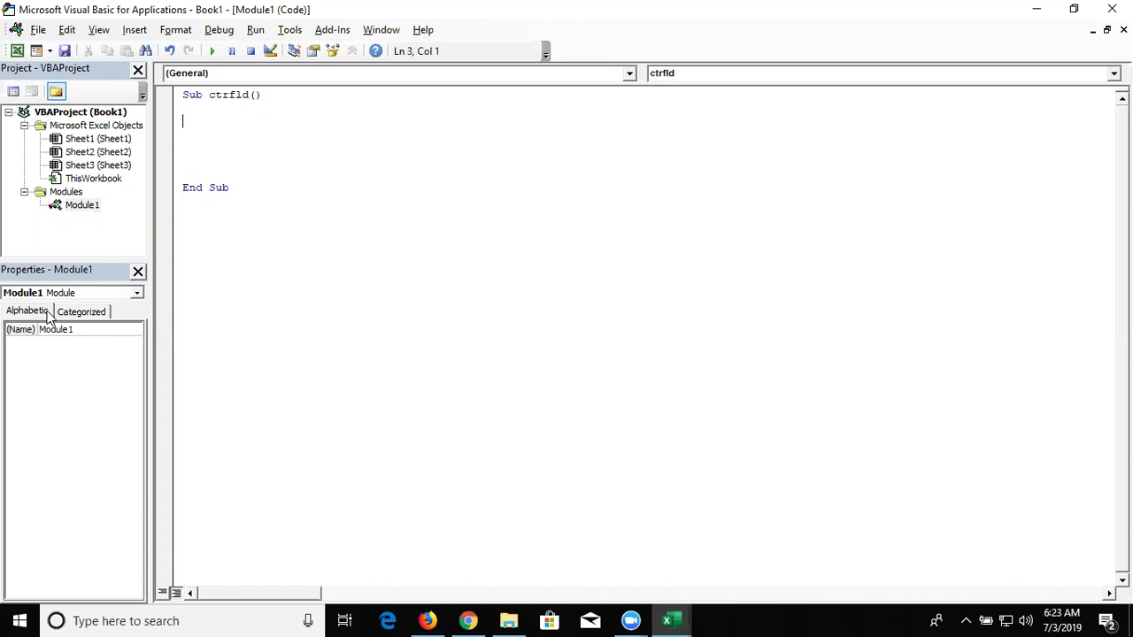
# Write Y = Year(Date) on line 3 of ctrfld, highlighting Y and Year(Date), then return to Excel
pyautogui.write('Y=')
pyautogui.write('year')
pyautogui.write('(date)')
pyautogui.click(243, 173)
pyautogui.click(265, 122)
pyautogui.click(228, 123)
pyautogui.doubleClick(190, 119)
pyautogui.moveTo(208, 121); pyautogui.dragTo(279, 121)
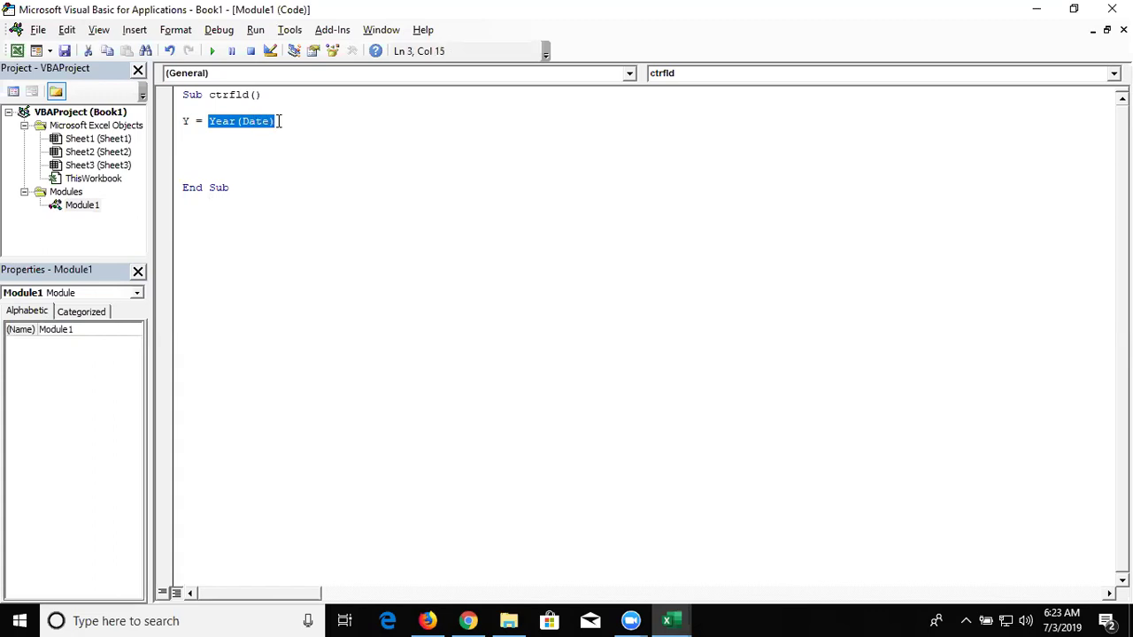
pyautogui.hotkey('alt', 'F11')
pyautogui.hotkey('alt', 'Tab')
pyautogui.hotkey('alt', 'Tab')
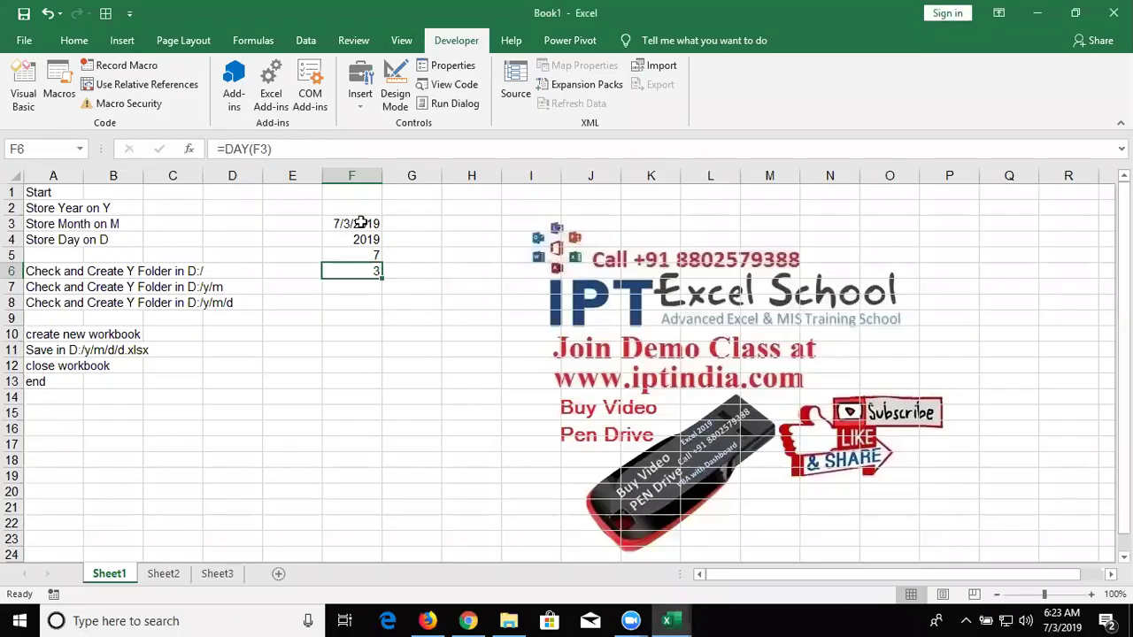
# Show F4's =YEAR(F3) formula for comparison without changing it, then return to the VBA editor
pyautogui.doubleClick(364, 243)
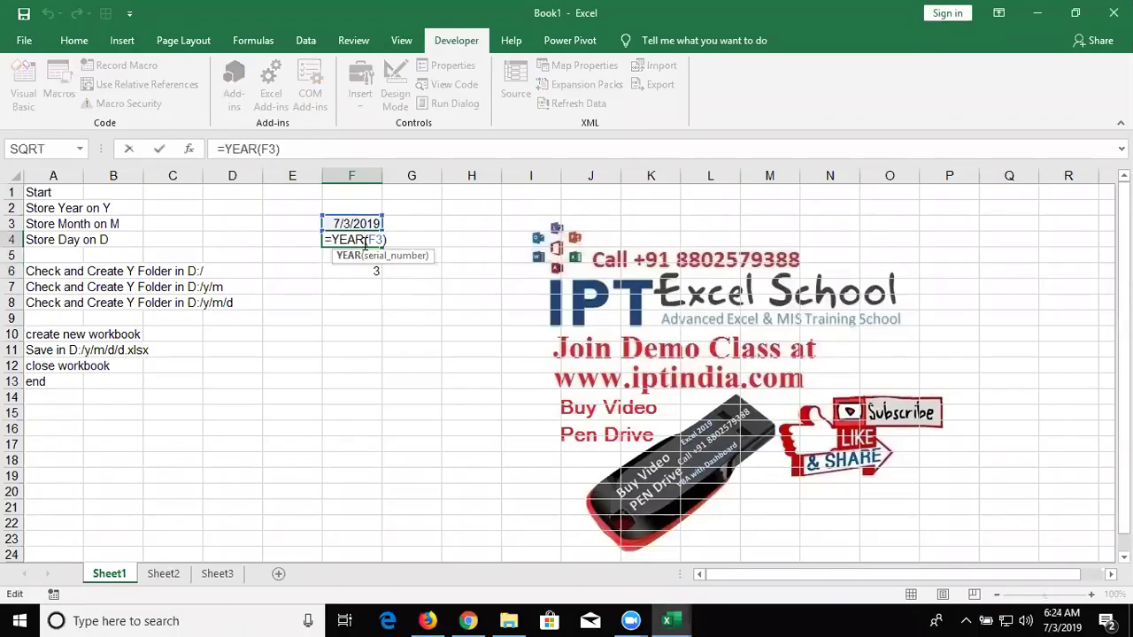
pyautogui.press('Escape')
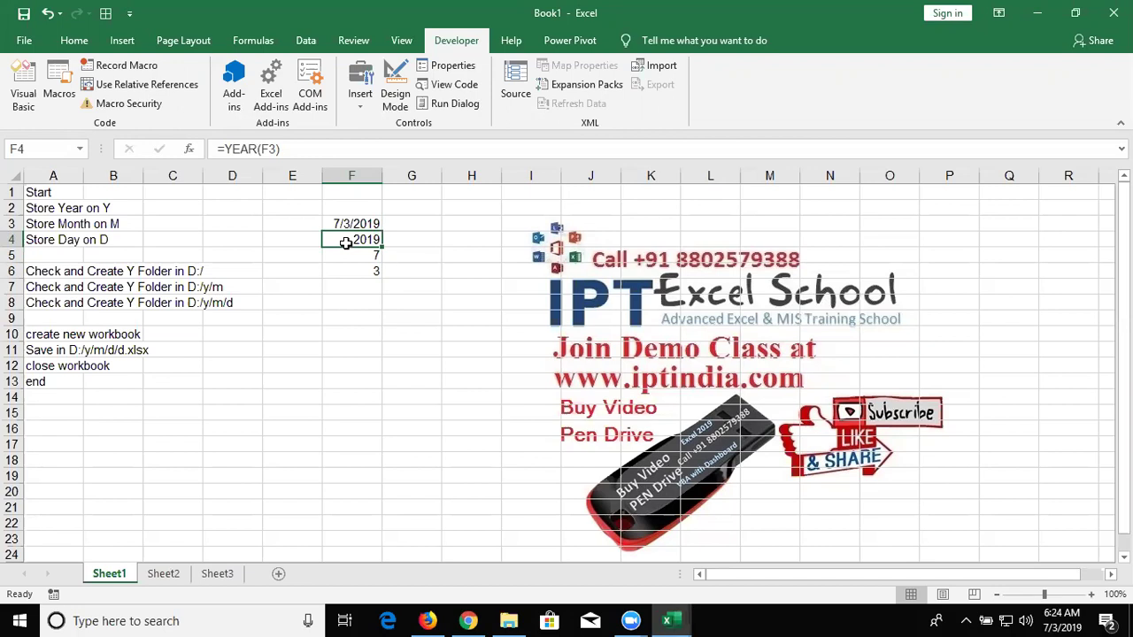
pyautogui.hotkey('alt', 'F11')
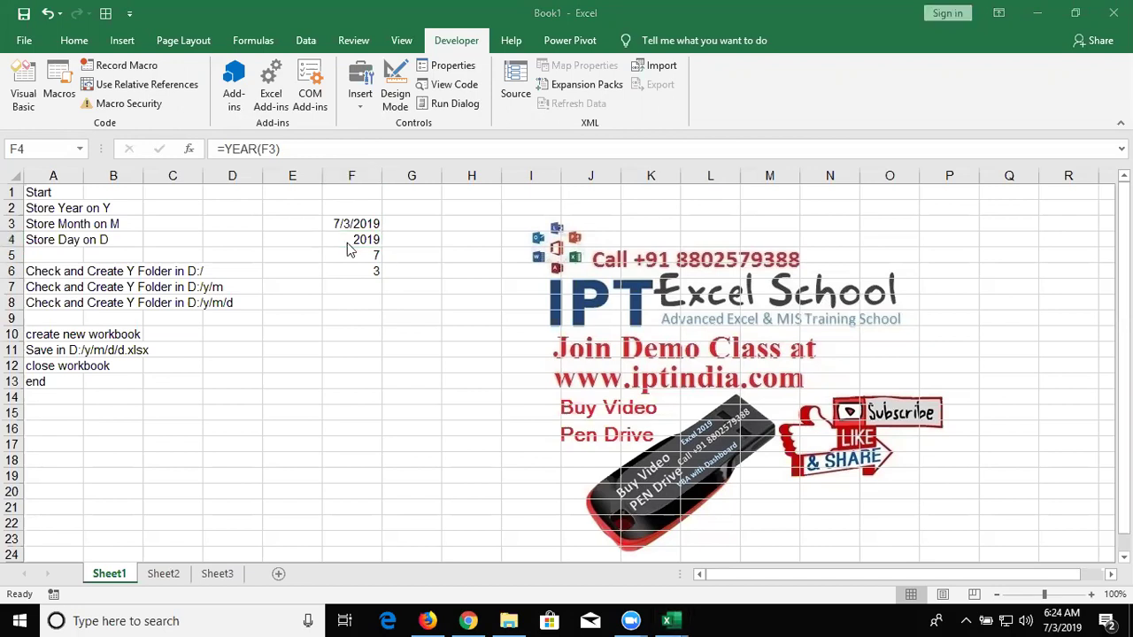
pyautogui.hotkey('alt', 'Tab')
pyautogui.hotkey('alt', 'Tab')
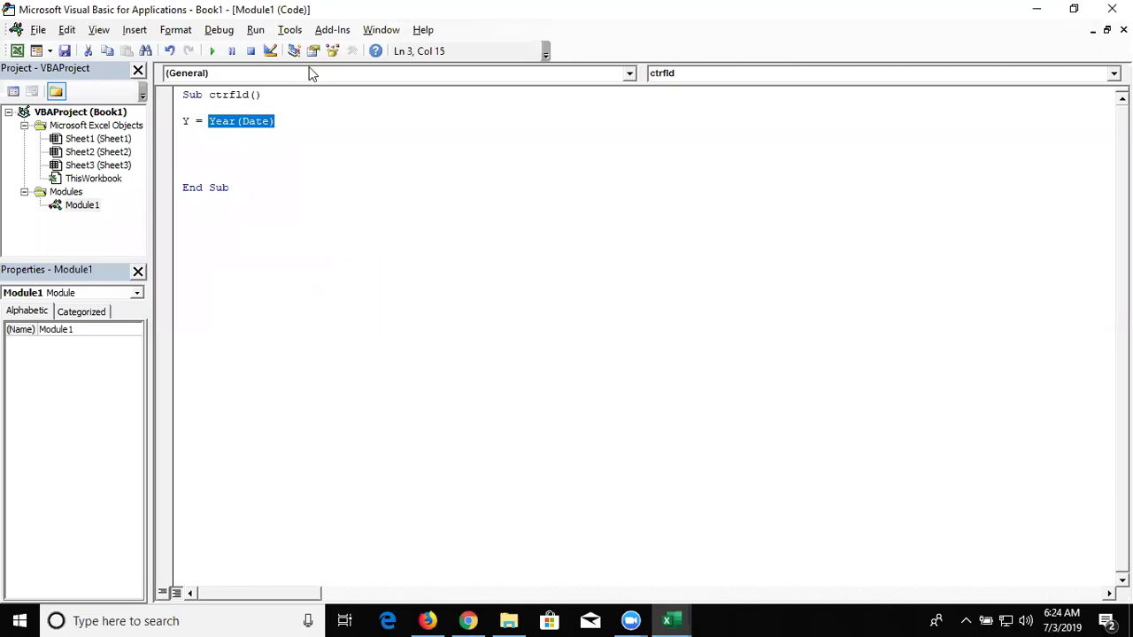
pyautogui.hotkey('alt', 'Tab')
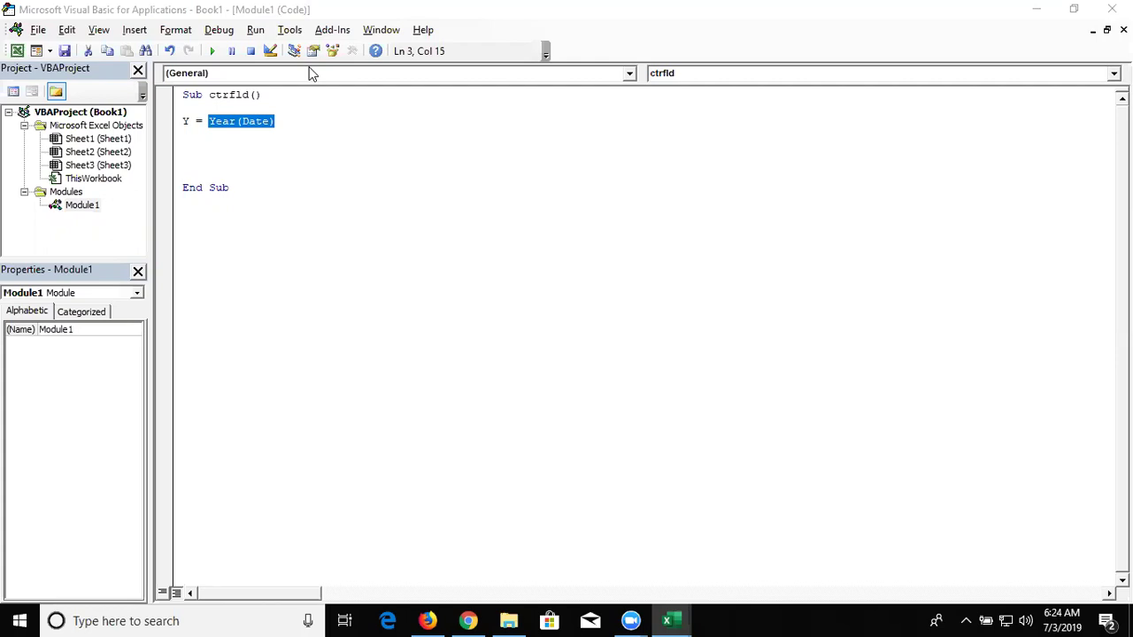
pyautogui.press('Right')
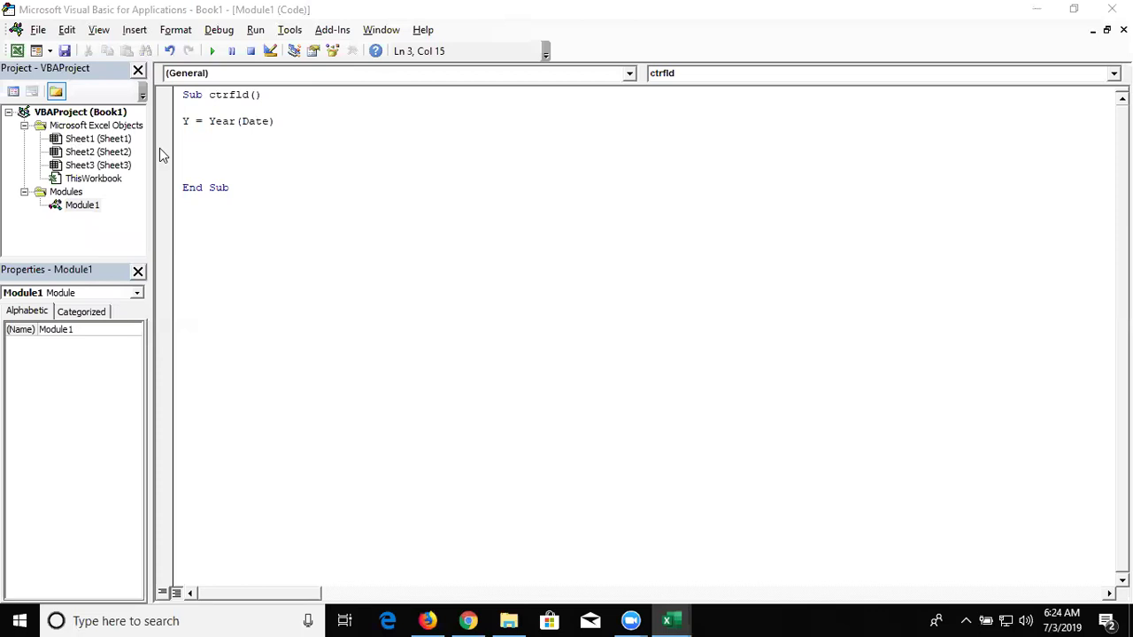
pyautogui.doubleClick(186, 121)
pyautogui.write('ran')
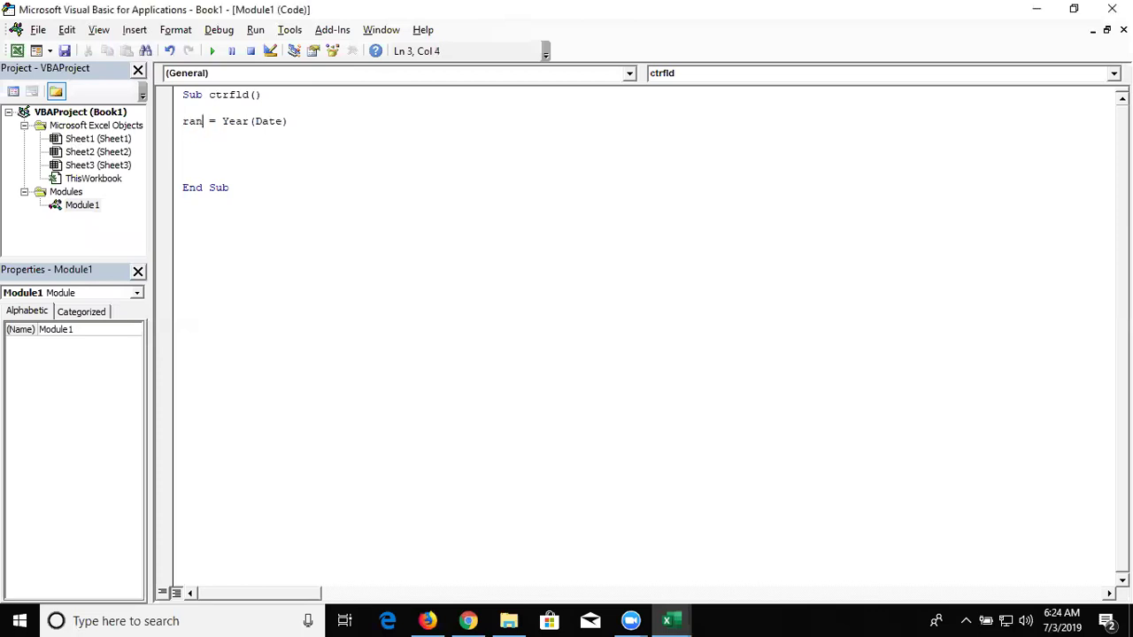
pyautogui.write('ge("A1"')
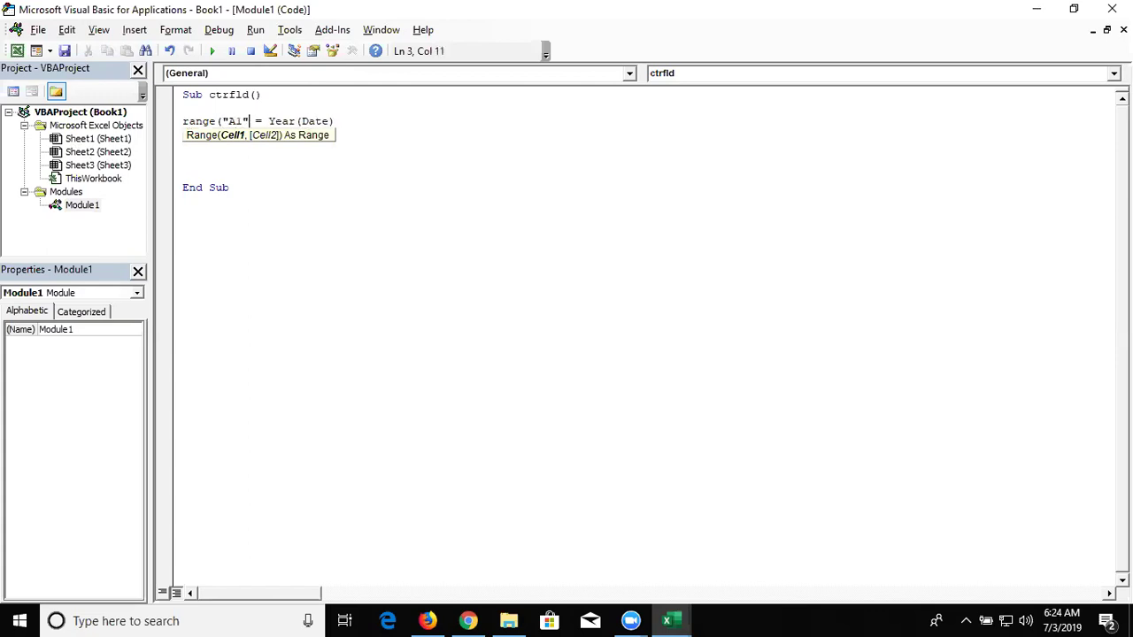
pyautogui.write(').v')
pyautogui.press('Down')
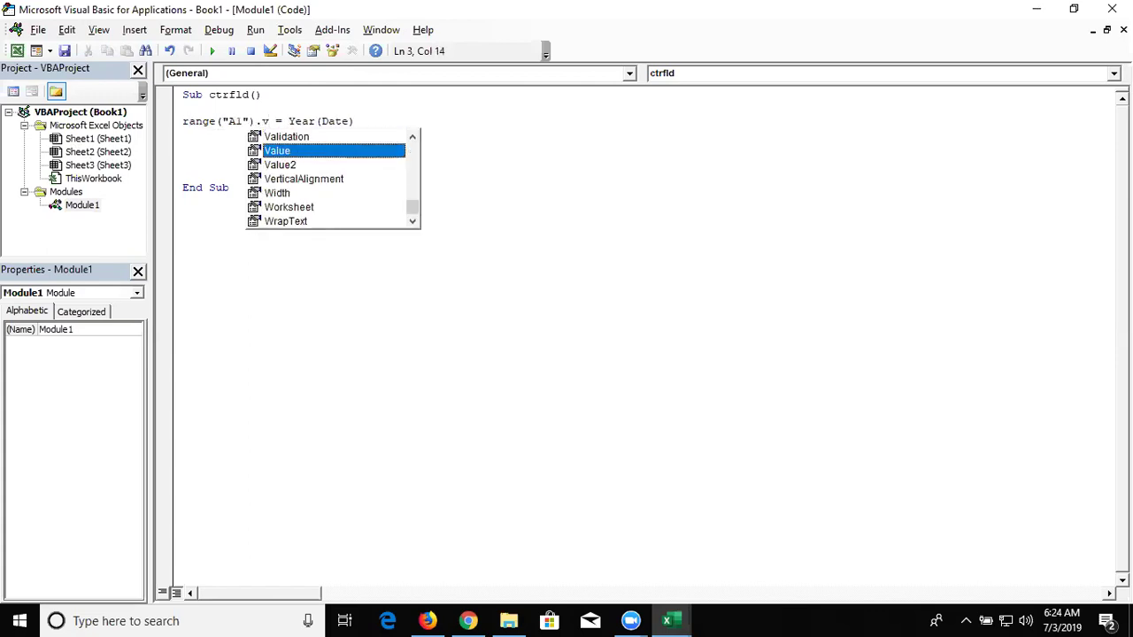
pyautogui.press('Tab')
pyautogui.press('Return')
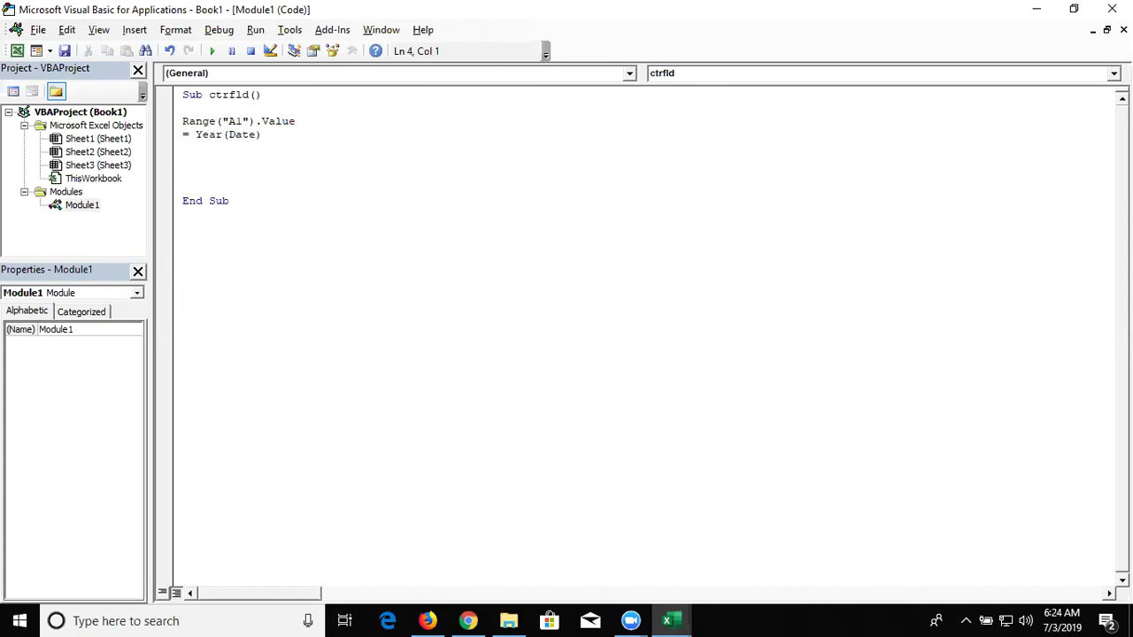
pyautogui.press('BackSpace')
pyautogui.click(238, 137)
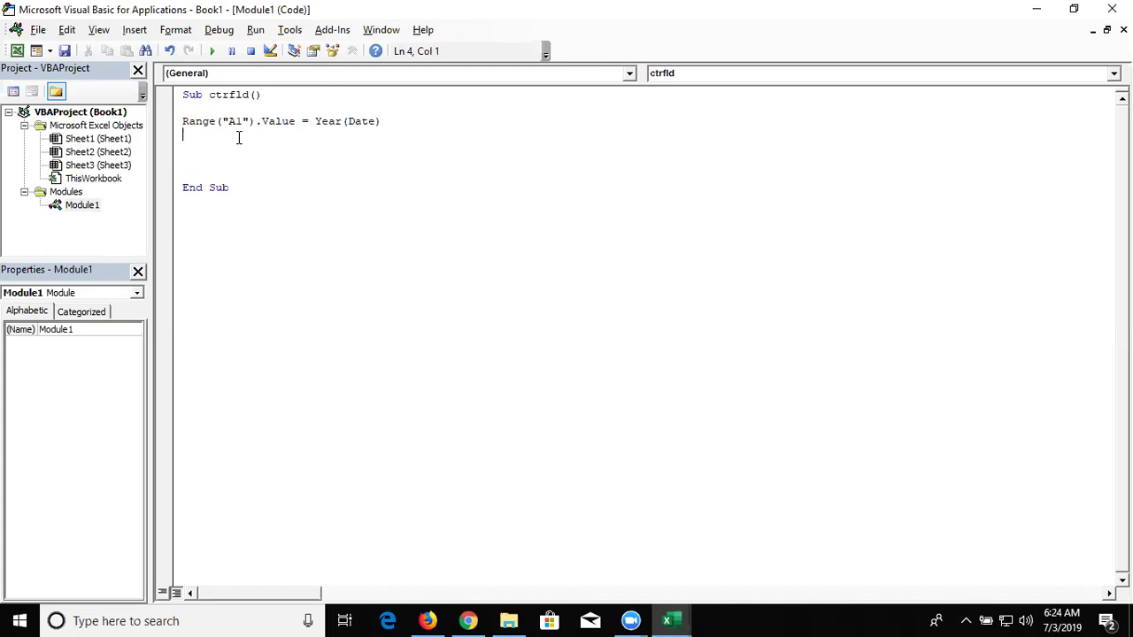
pyautogui.press('Up')
pyautogui.hotkey('shift', 'Right')
pyautogui.hotkey('shift', 'Right')
pyautogui.hotkey('shift', 'Right')
pyautogui.hotkey('shift', 'Right')
pyautogui.hotkey('shift', 'Right')
pyautogui.hotkey('shift', 'Right')
pyautogui.hotkey('shift', 'Right')
pyautogui.hotkey('shift', 'Right')
pyautogui.hotkey('shift', 'Right')
pyautogui.hotkey('shift', 'Right')
pyautogui.hotkey('shift', 'Right')
pyautogui.hotkey('shift', 'Right')
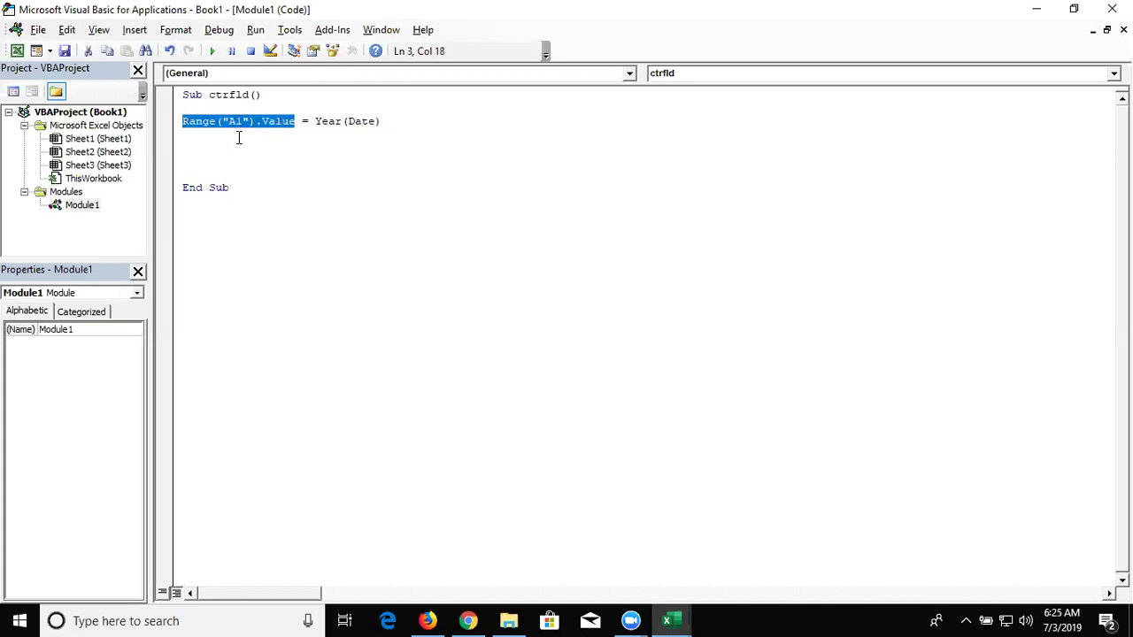
pyautogui.write('y')
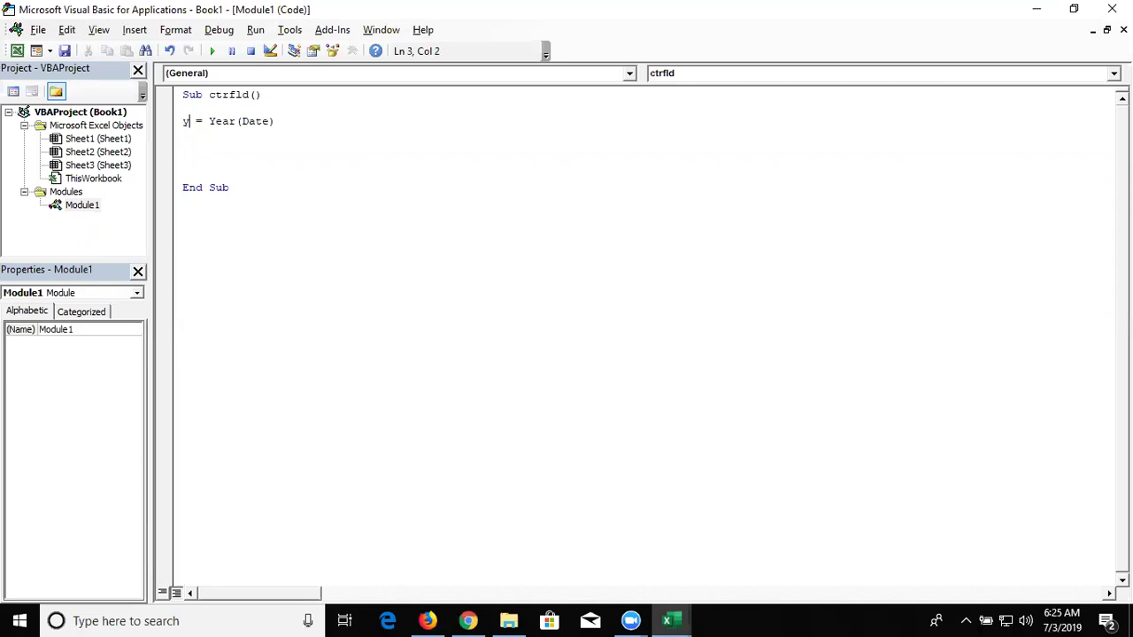
# Change the lowercase y on the Year line to uppercase Y
pyautogui.press('Down')
pyautogui.press('Up')
pyautogui.press('BackSpace')
pyautogui.write('Y')
pyautogui.press('Down')
# Add the lines M = Month(Date) and D = Day(date) below the Year line
pyautogui.write('M')
pyautogui.write('=mom')
pyautogui.write('n')
pyautogui.press('BackSpace')
pyautogui.press('BackSpace')
pyautogui.write('nth(')
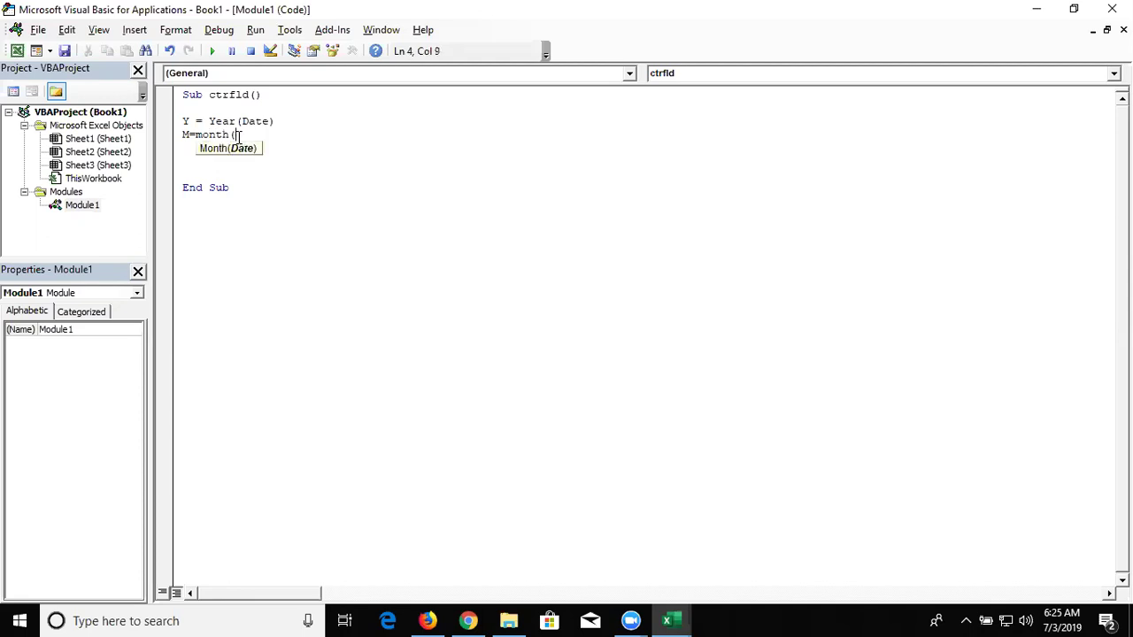
pyautogui.write('Date')
pyautogui.write(')')
pyautogui.press('Return')
pyautogui.write('D=')
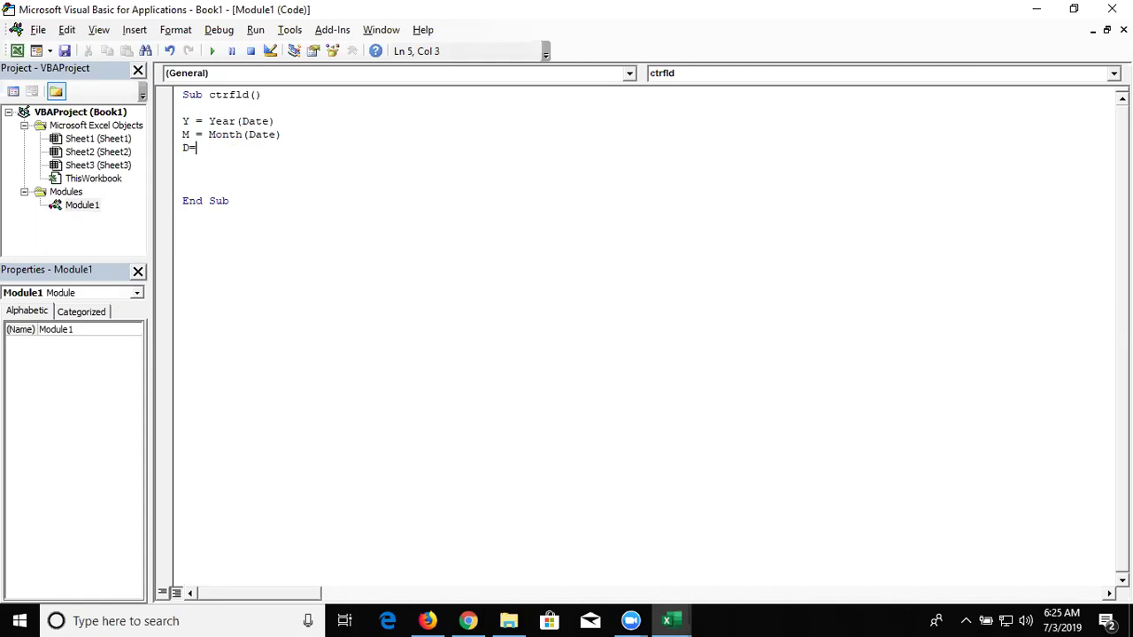
pyautogui.write('Day')
pyautogui.write('(date')
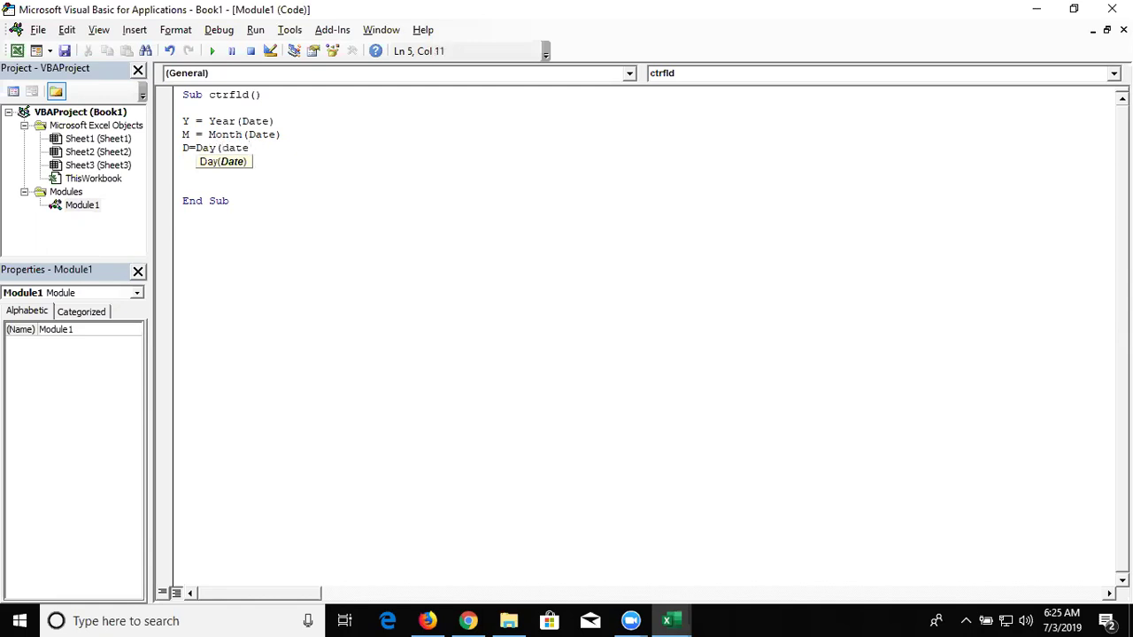
pyautogui.write(')')
pyautogui.press('Return')
pyautogui.press('Return')
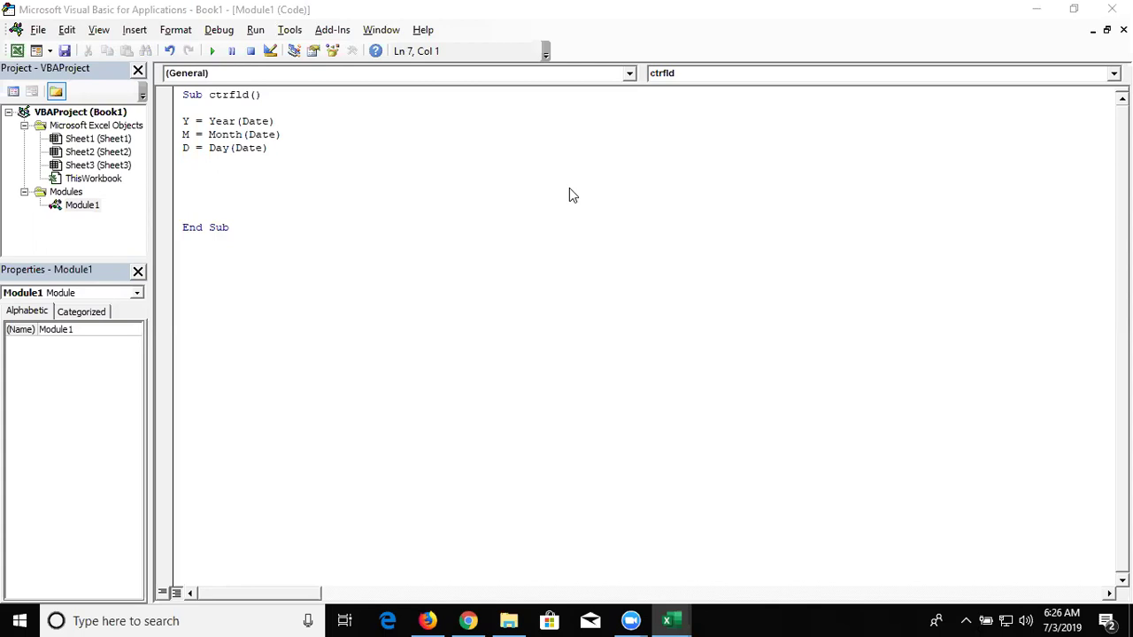
pyautogui.click(225, 174)
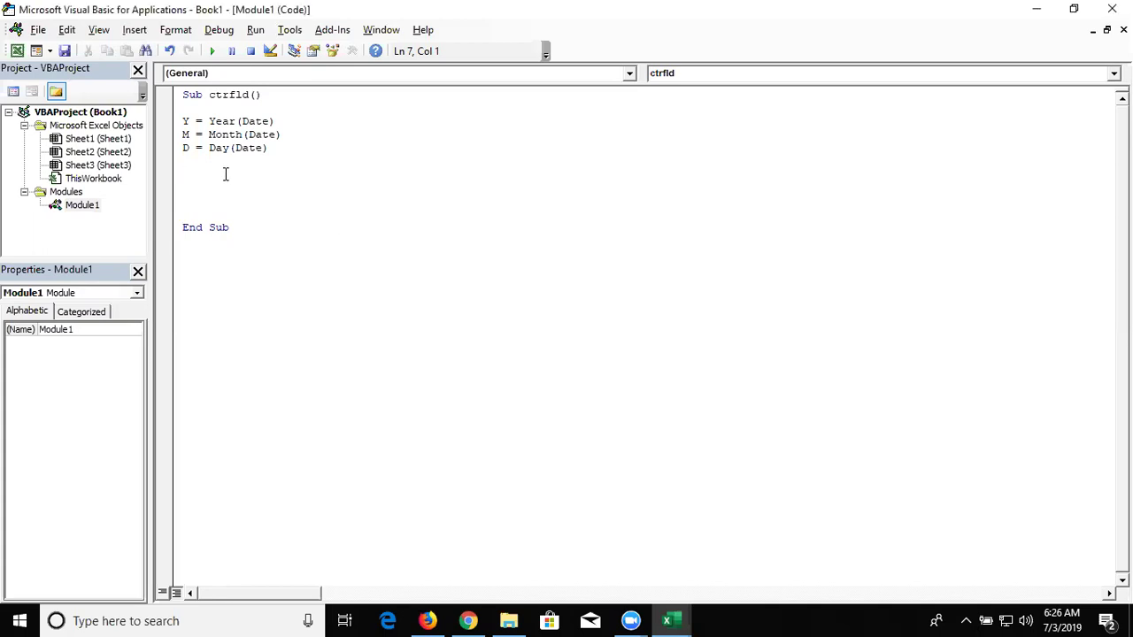
# Reword A7 to 'Check and Create M Folder in D:/y/m'
pyautogui.hotkey('alt', 'Tab')
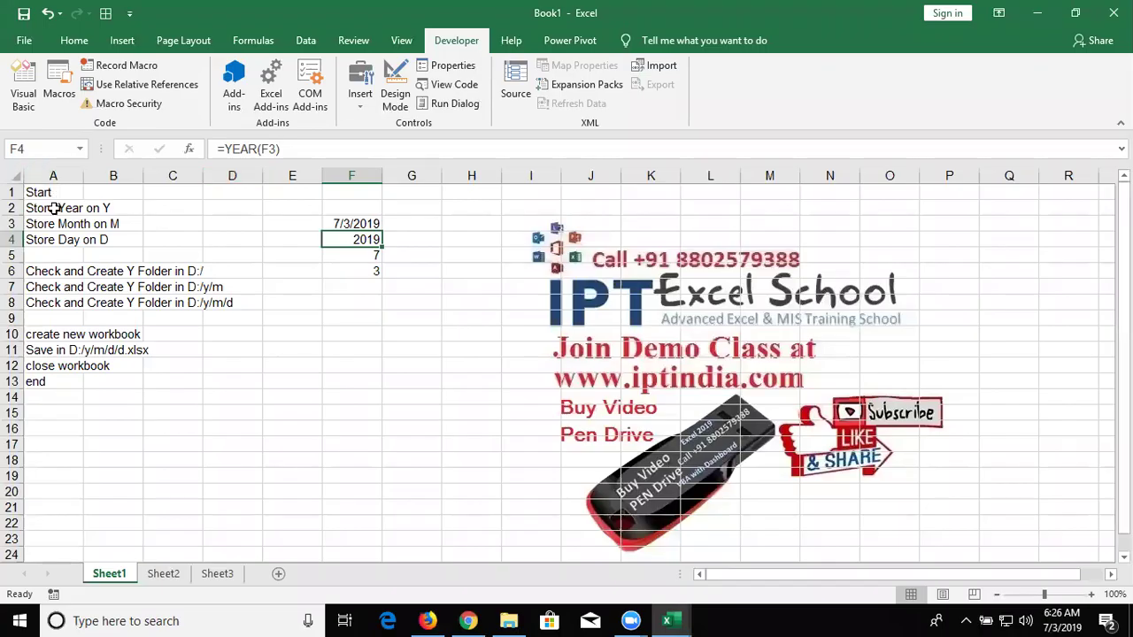
pyautogui.click(54, 208)
pyautogui.press('Down')
pyautogui.press('Down')
pyautogui.press('Down')
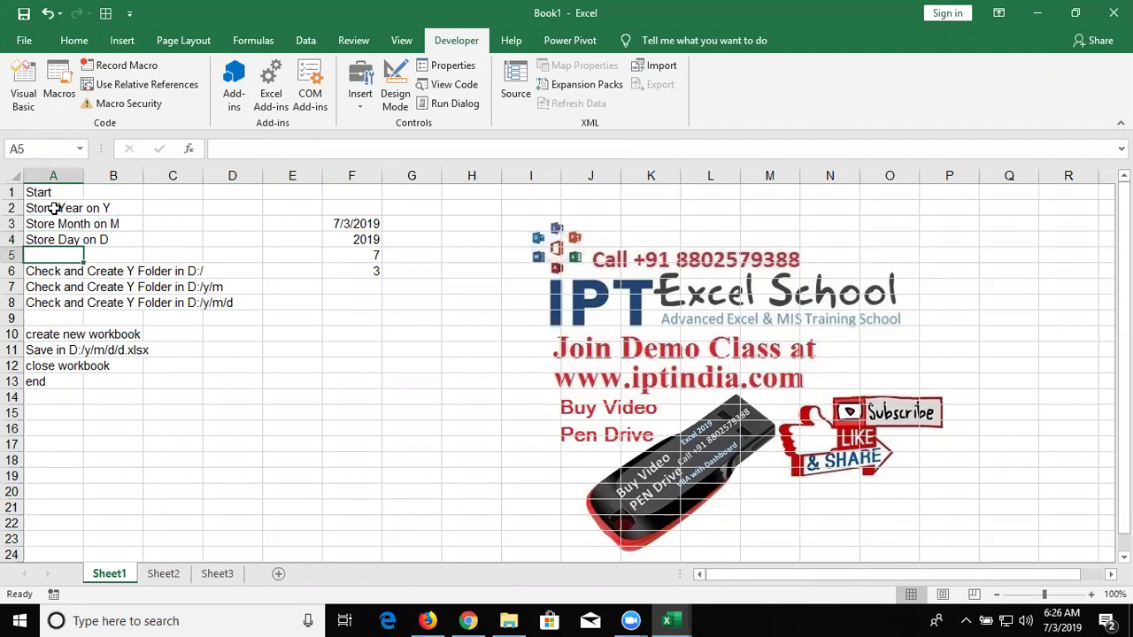
pyautogui.press('Down')
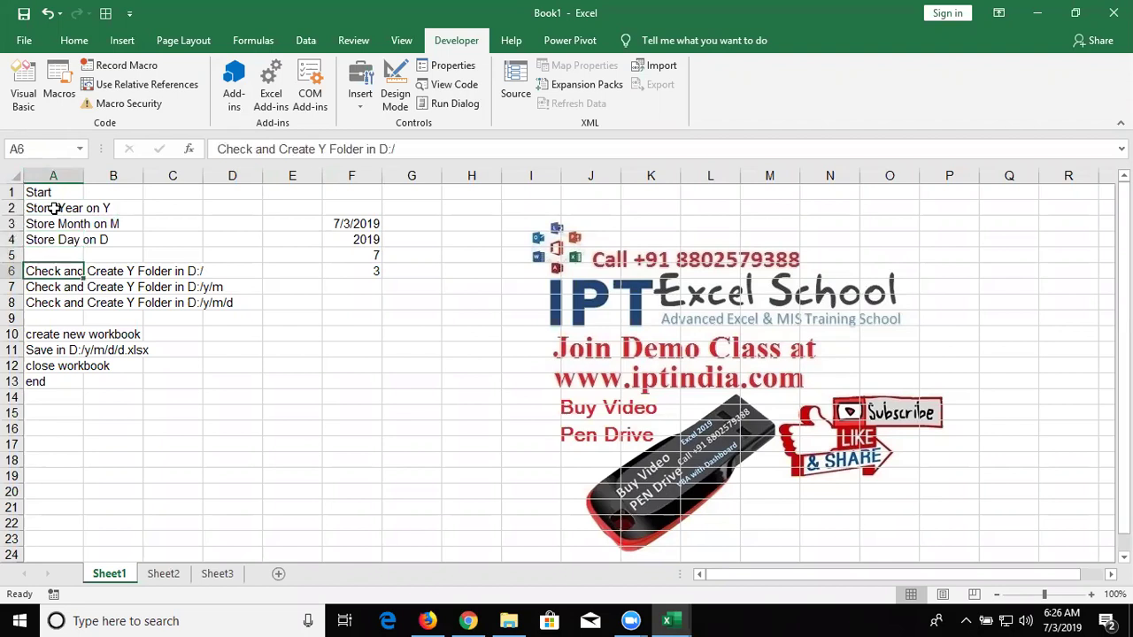
pyautogui.press('Down')
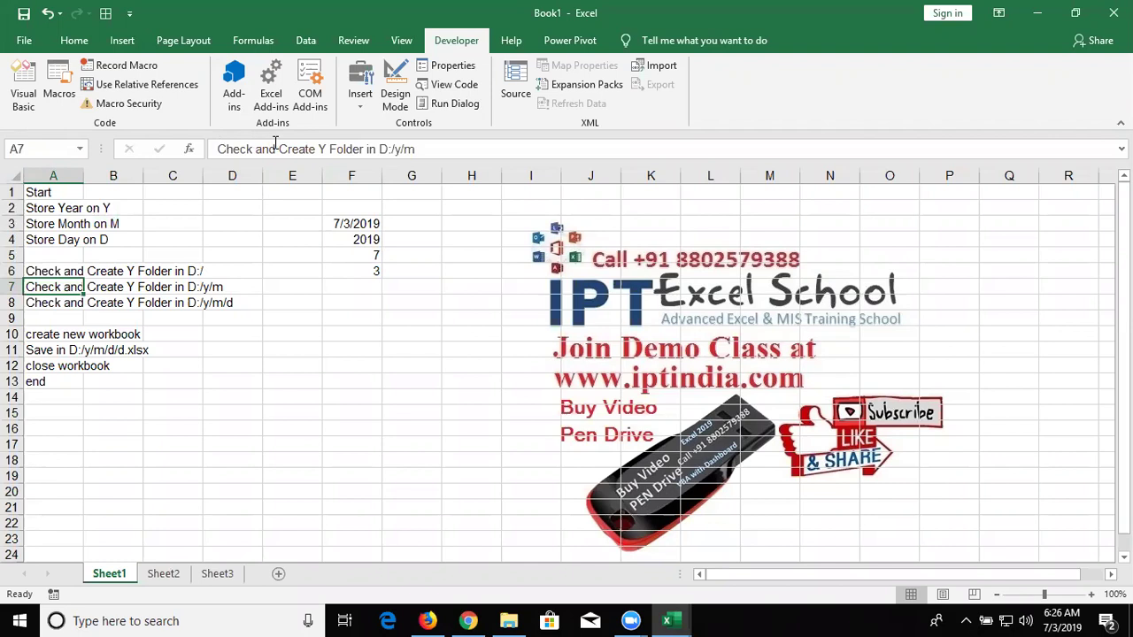
pyautogui.click(327, 149)
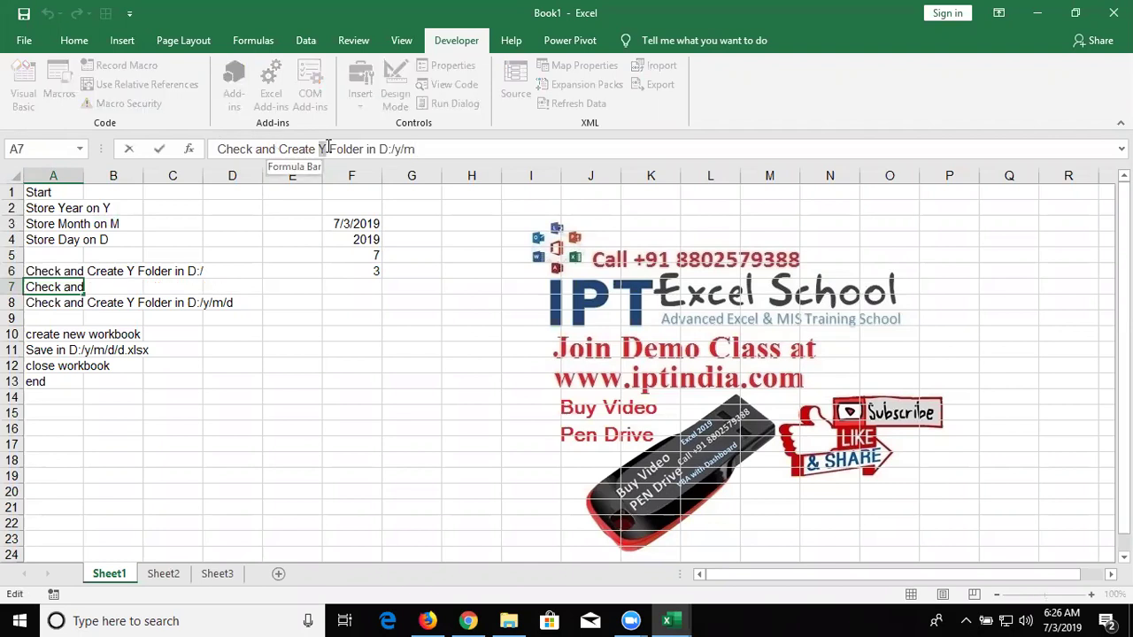
pyautogui.press('BackSpace')
pyautogui.write('M')
pyautogui.press('Return')
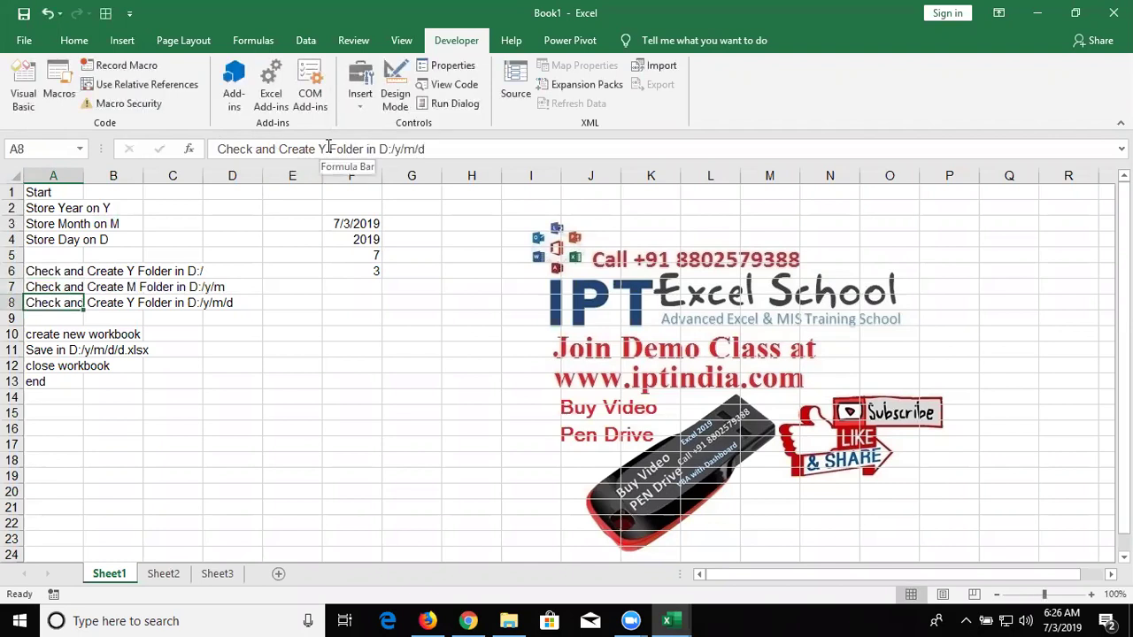
# Reword A8 to 'Check and Create D Folder in D:/y/m/d'
pyautogui.doubleClick(325, 149)
pyautogui.write('D')
pyautogui.press('Return')
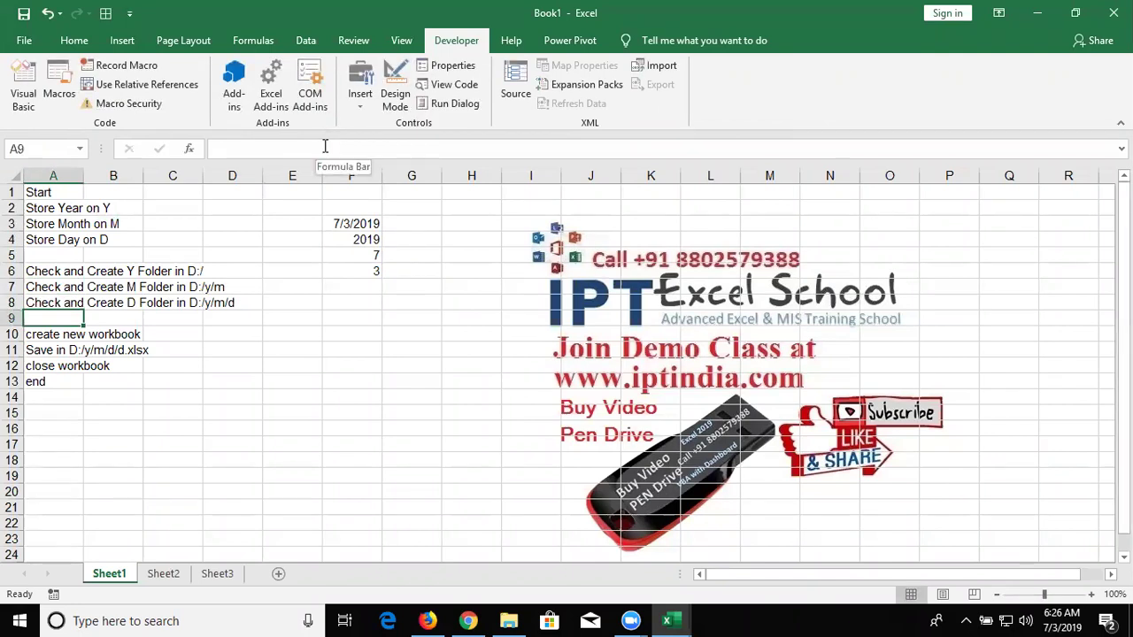
pyautogui.hotkey('alt', 'Tab')
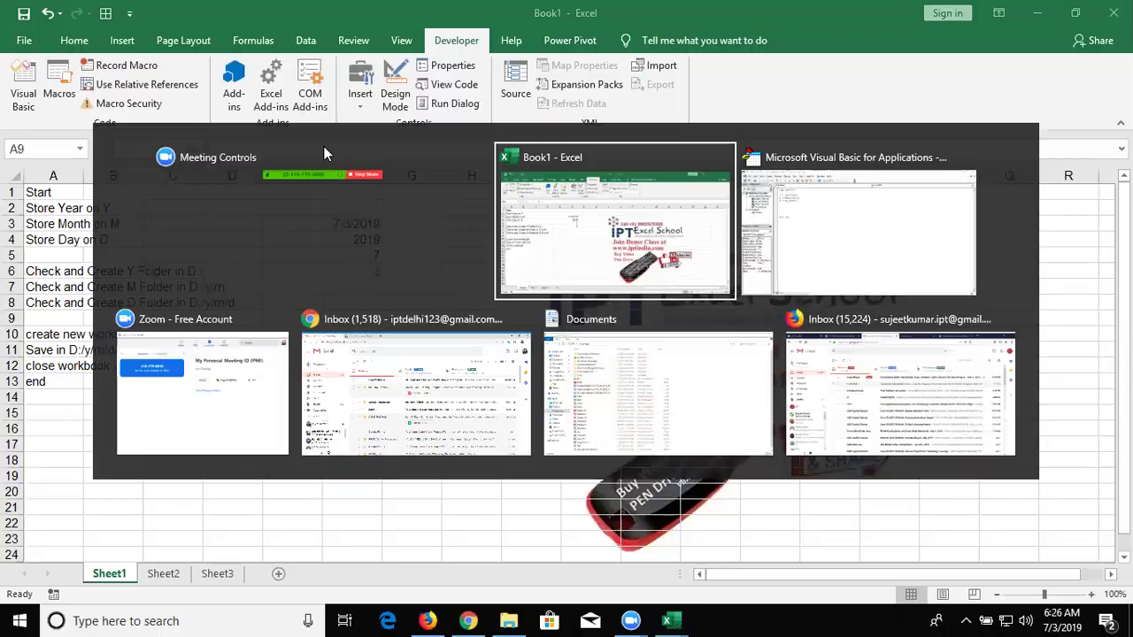
# Add the line MkDir "D:\2019" below the date assignments
pyautogui.hotkey('alt', 'Tab')
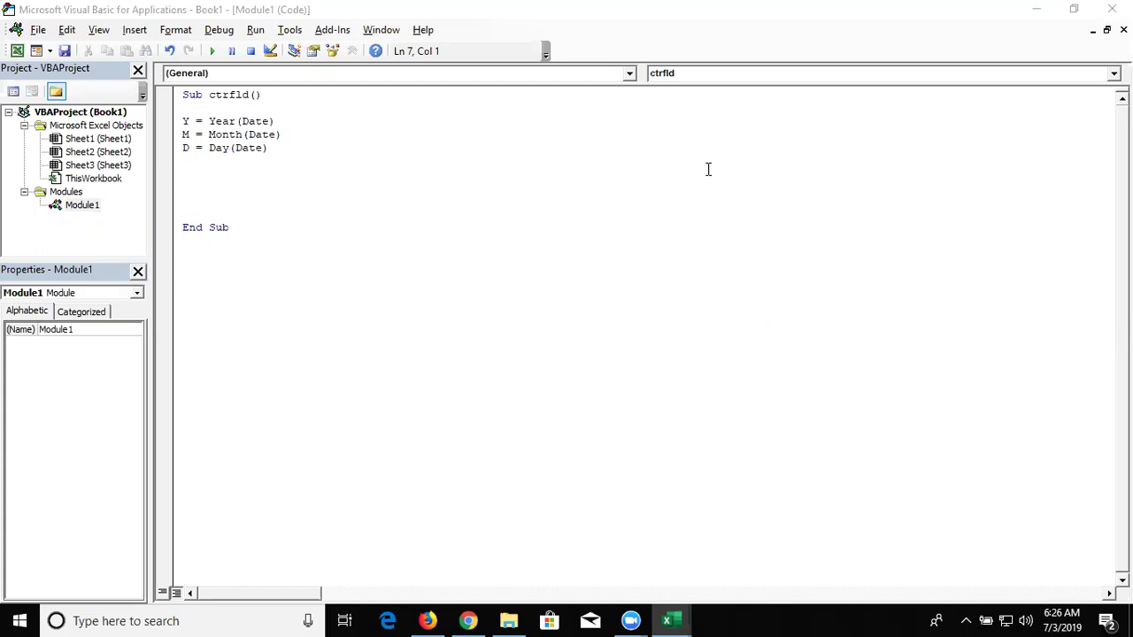
pyautogui.click(368, 181)
pyautogui.write('mkdir')
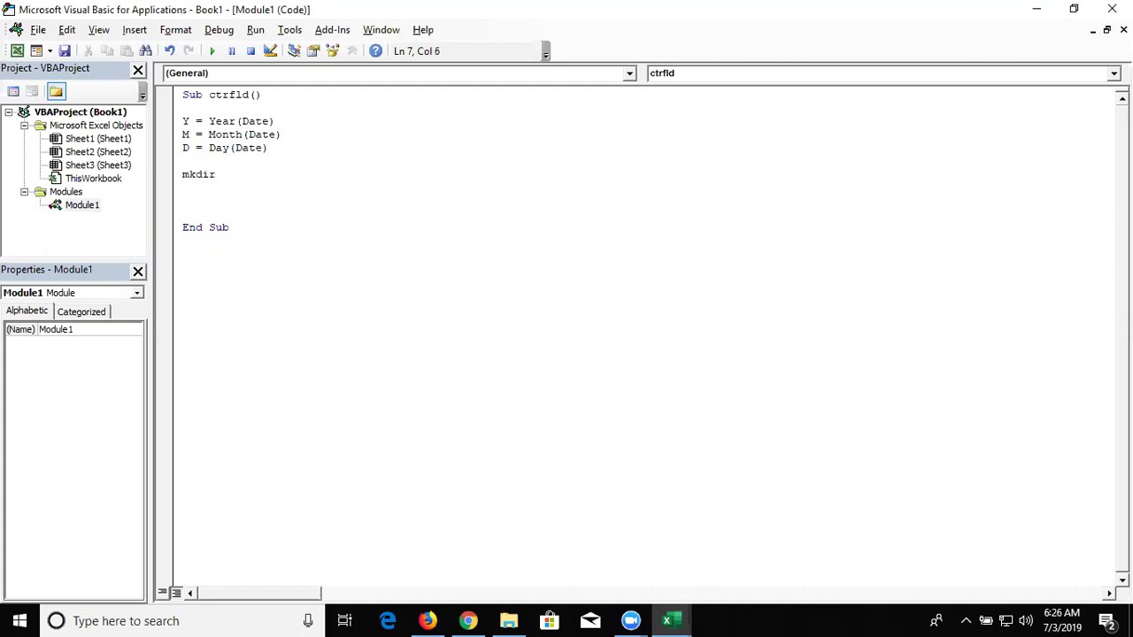
pyautogui.write(' "D')
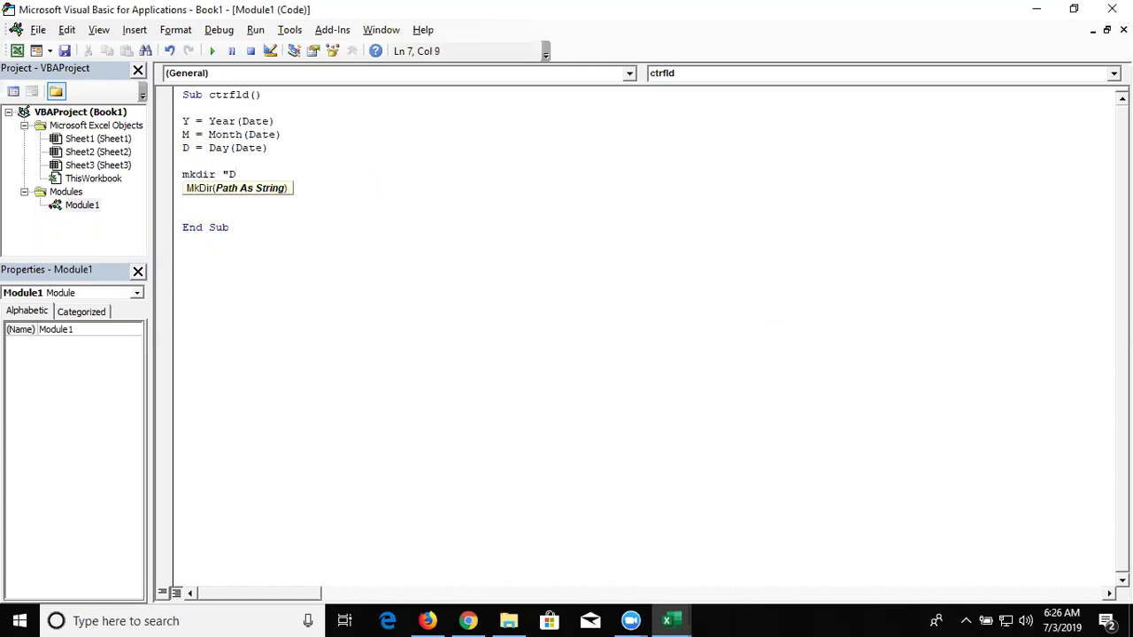
pyautogui.write(':/')
pyautogui.write('2019')
pyautogui.press('BackSpace')
pyautogui.press('BackSpace')
pyautogui.press('BackSpace')
pyautogui.press('BackSpace')
pyautogui.press('BackSpace')
pyautogui.write('\\2019"')
pyautogui.press('Return')
# Try extending the MkDir path to D:\2019\7, then remove the 7 again
pyautogui.doubleClick(271, 176)
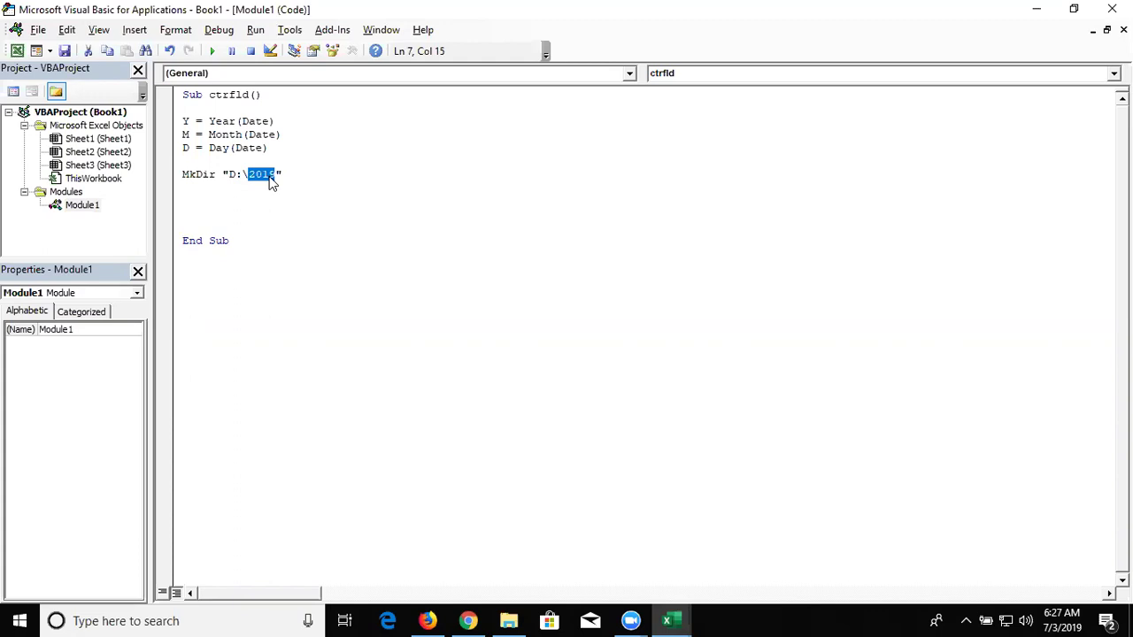
pyautogui.click(275, 174)
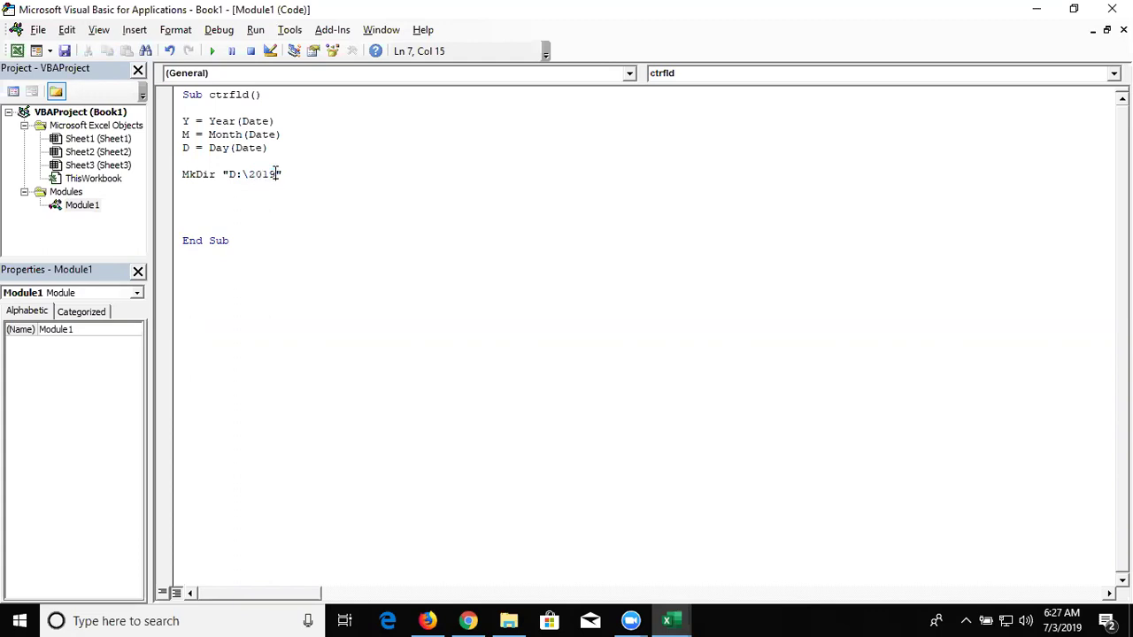
pyautogui.write('\\')
pyautogui.write('6')
pyautogui.press('BackSpace')
pyautogui.write('7')
pyautogui.click(372, 216)
pyautogui.doubleClick(285, 173)
pyautogui.click(187, 173)
pyautogui.doubleClick(287, 173)
pyautogui.press('BackSpace')
pyautogui.press('BackSpace')
# Insert a blank line above MkDir and run the macro to create the 2019 folder
pyautogui.press('Down')
pyautogui.press('Up')
pyautogui.press('Left')
pyautogui.press('Left')
pyautogui.press('Left')
pyautogui.press('Left')
pyautogui.press('Left')
pyautogui.press('Left')
pyautogui.press('Return')
pyautogui.click(309, 235)
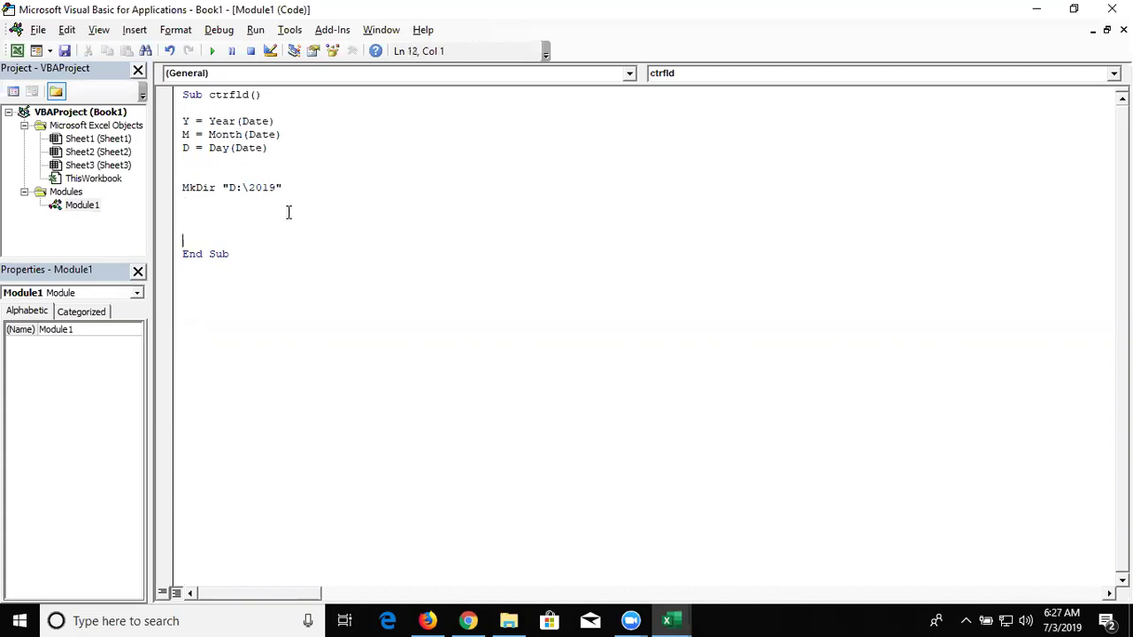
pyautogui.click(213, 51)
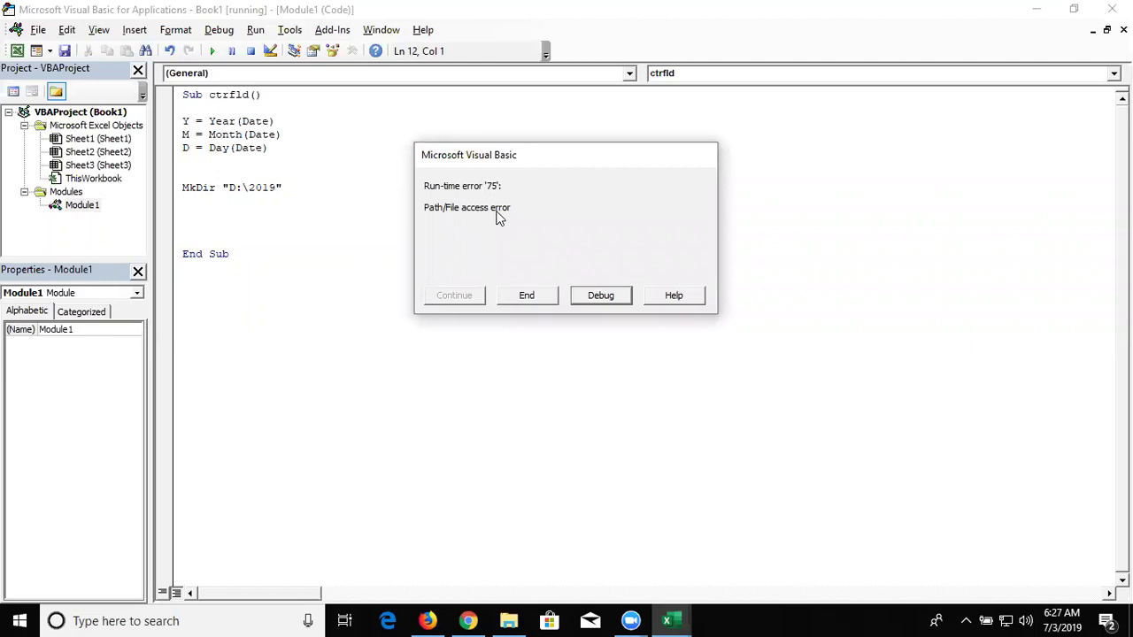
# Reset the errored macro and add On Error Resume Next above the MkDir line
pyautogui.click(610, 298)
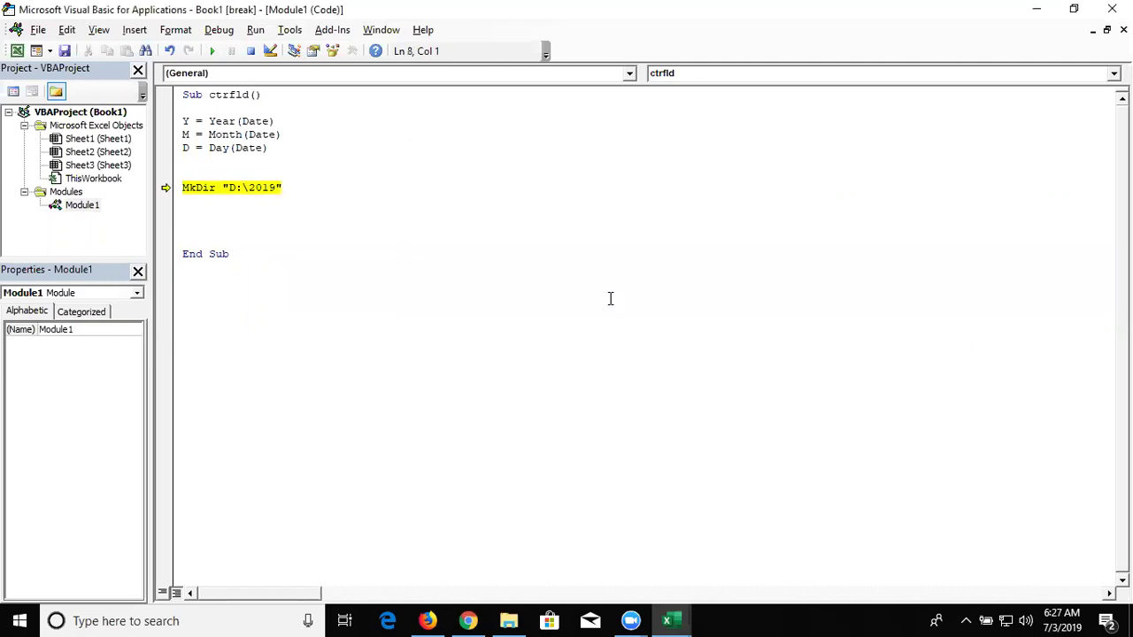
pyautogui.click(251, 51)
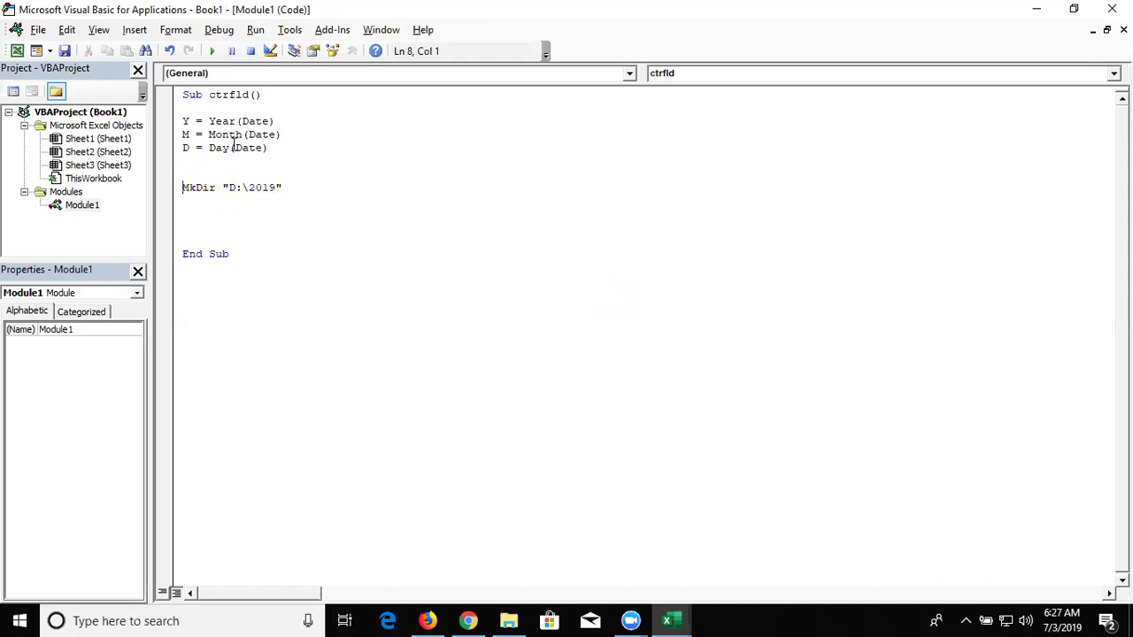
pyautogui.click(216, 163)
pyautogui.press('Return')
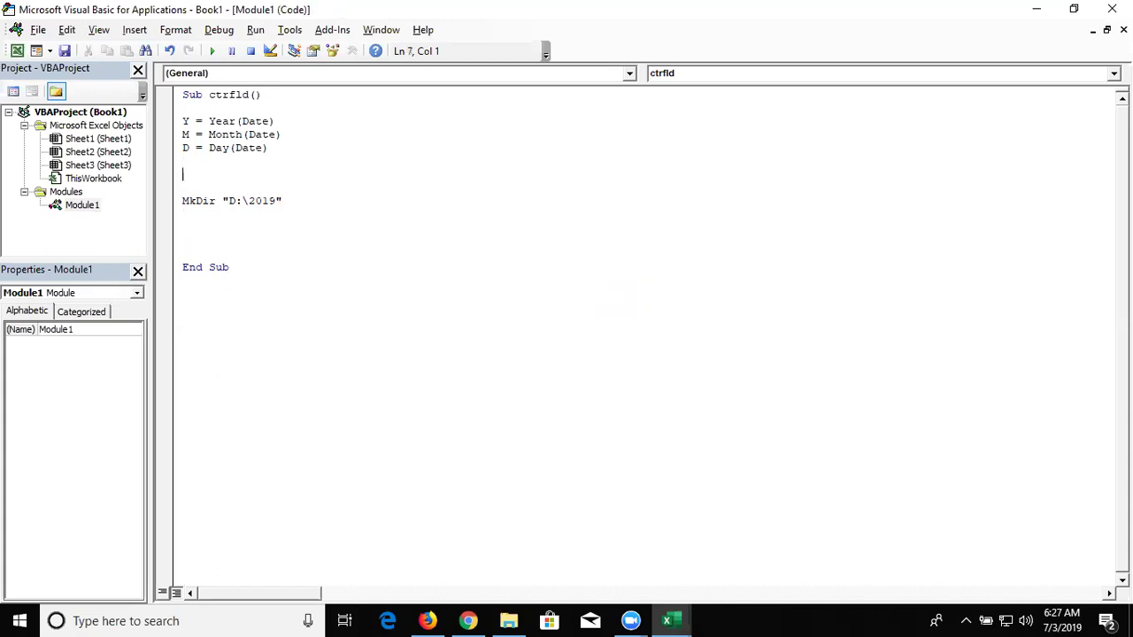
pyautogui.write('on ')
pyautogui.write('e')
pyautogui.press('BackSpace')
pyautogui.write('error ')
pyautogui.write('resume ')
pyautogui.write('next')
pyautogui.press('Return')
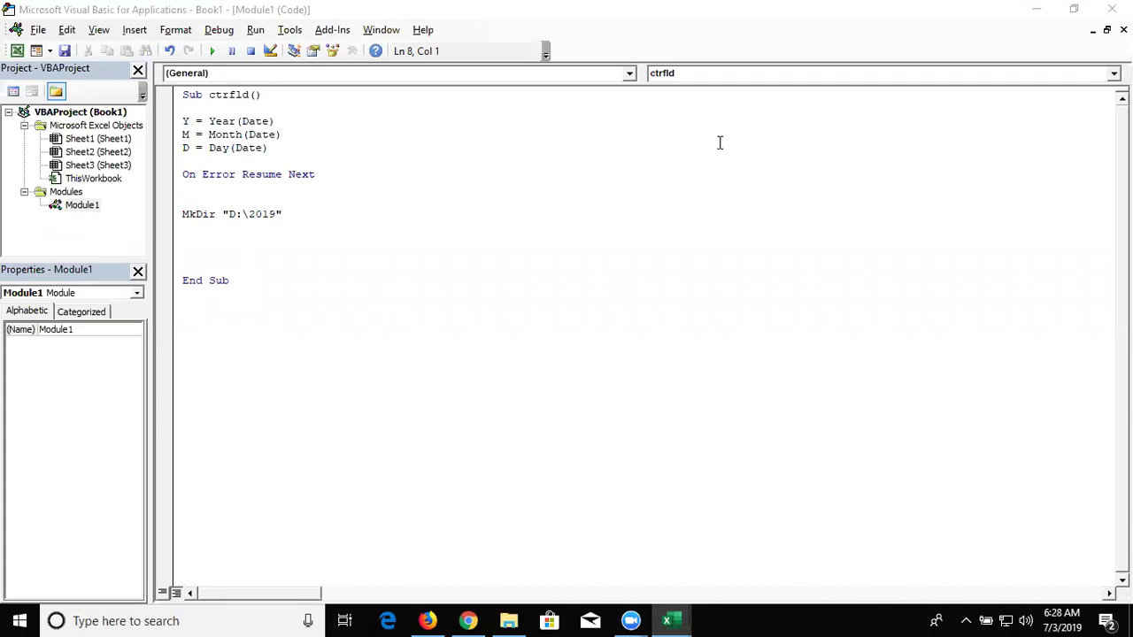
# Change the MkDir path from "D:\2019" to "D:\" & y
pyautogui.click(172, 218)
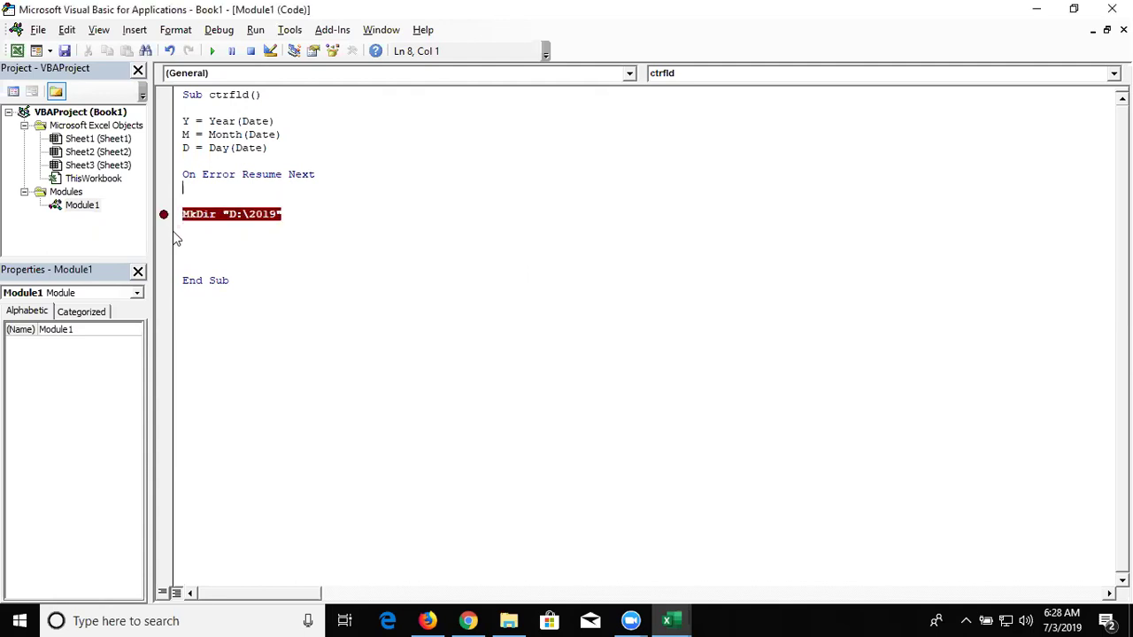
pyautogui.click(166, 215)
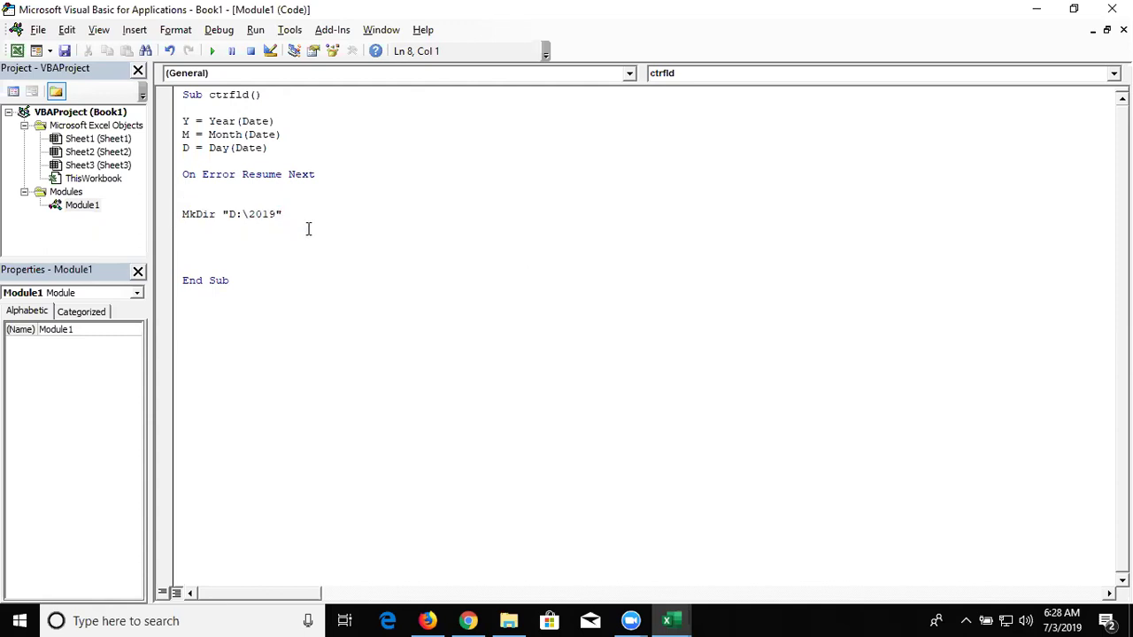
pyautogui.click(277, 214)
pyautogui.press('BackSpace')
pyautogui.press('BackSpace')
pyautogui.press('BackSpace')
pyautogui.press('BackSpace')
pyautogui.press('Right')
pyautogui.write('& y')
# In Excel cell F9, start entering the path text "D:\"&
pyautogui.click(281, 308)
pyautogui.hotkey('alt', 'Tab')
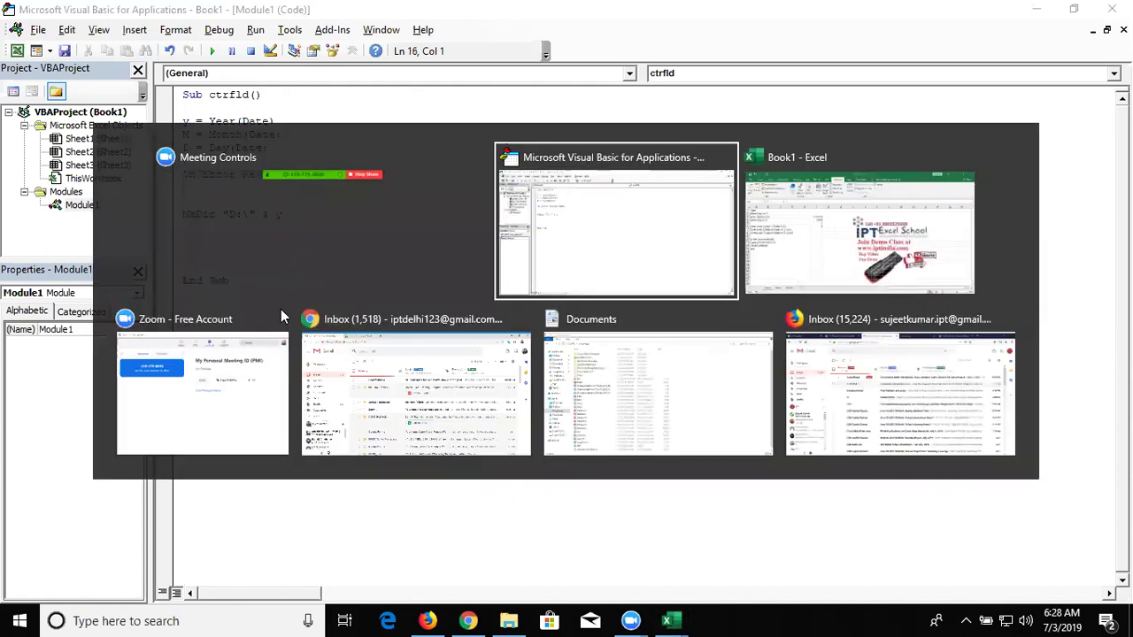
pyautogui.press('Tab')
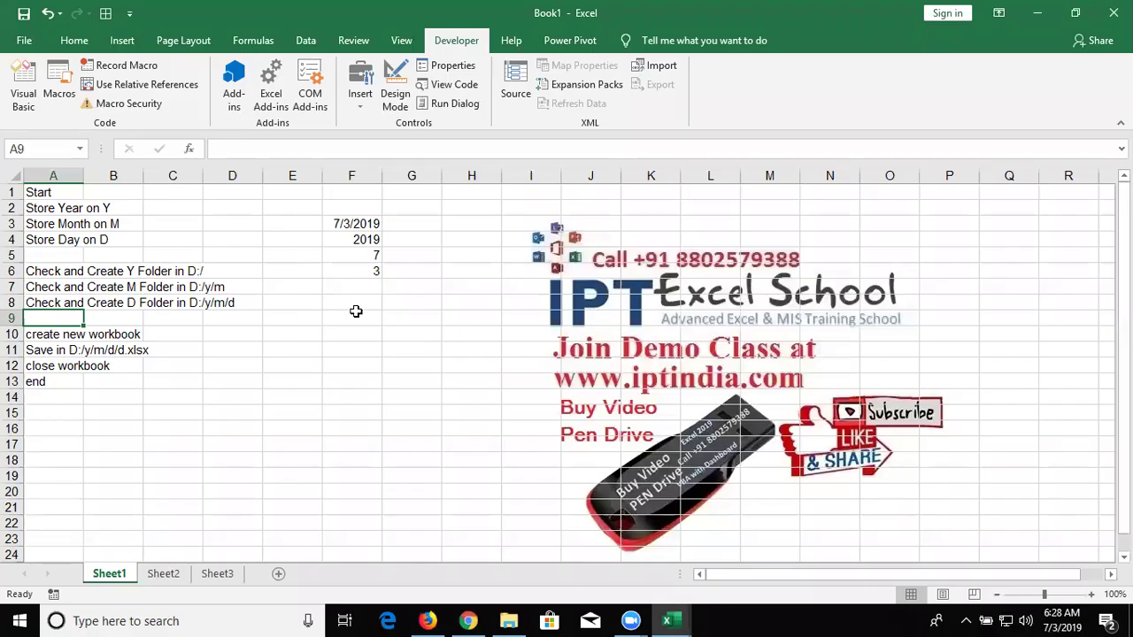
pyautogui.click(357, 314)
pyautogui.write('=')
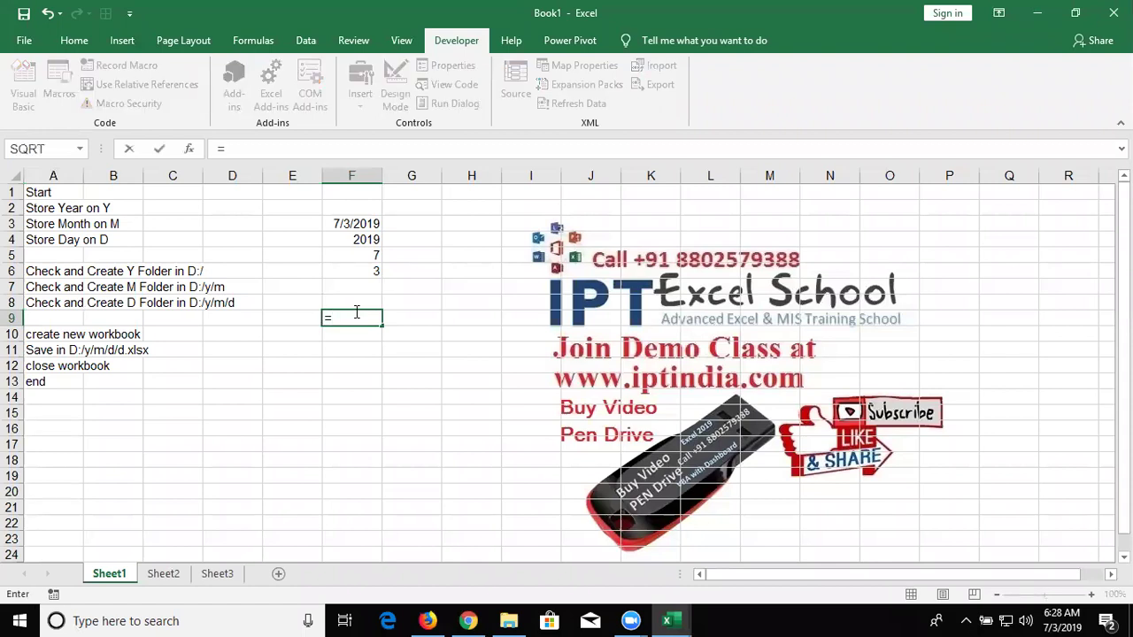
pyautogui.press('Escape')
pyautogui.write('"Dy')
pyautogui.press('BackSpace')
pyautogui.write(':')
pyautogui.write('\\')
pyautogui.write('"')
pyautogui.write('&')
# Complete F9 as ="D:\"&F4, showing D:\2019, and return to the VBA editor
pyautogui.click(211, 147)
pyautogui.write('=')
pyautogui.click(365, 240)
pyautogui.press('Return')
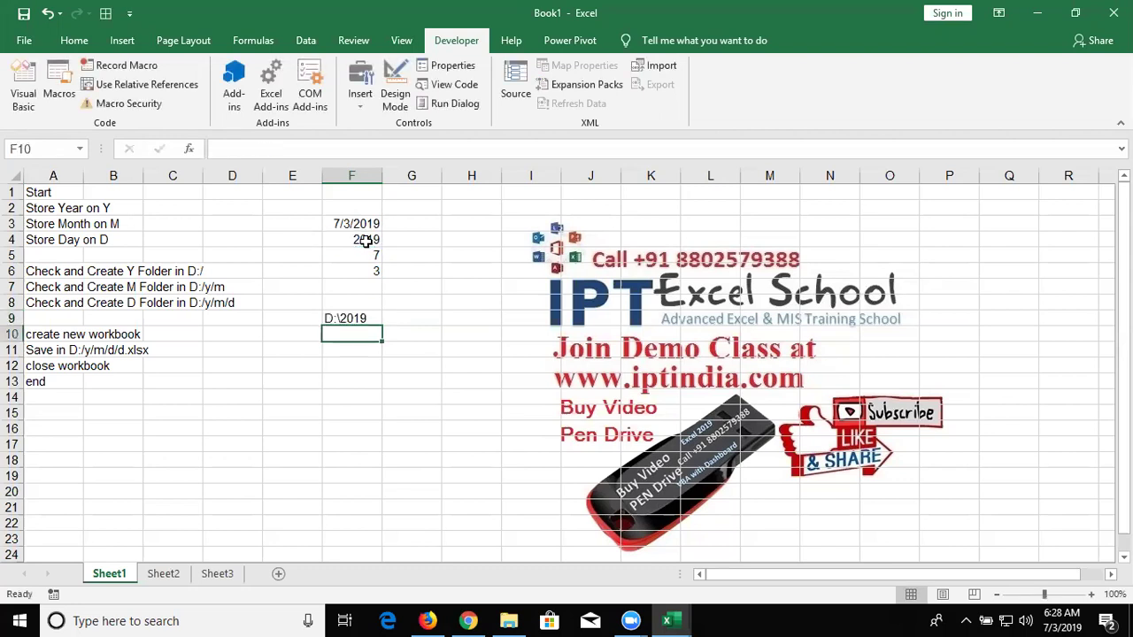
pyautogui.press('Up')
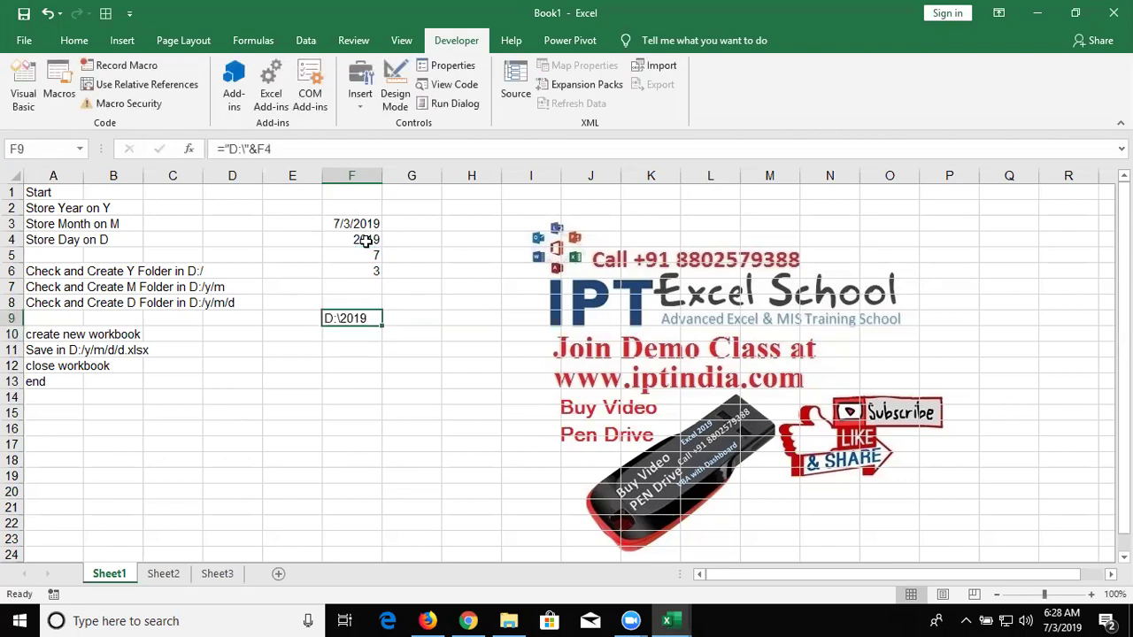
pyautogui.hotkey('alt', 'F11')
pyautogui.hotkey('alt', 'Tab')
pyautogui.hotkey('alt', 'Tab')
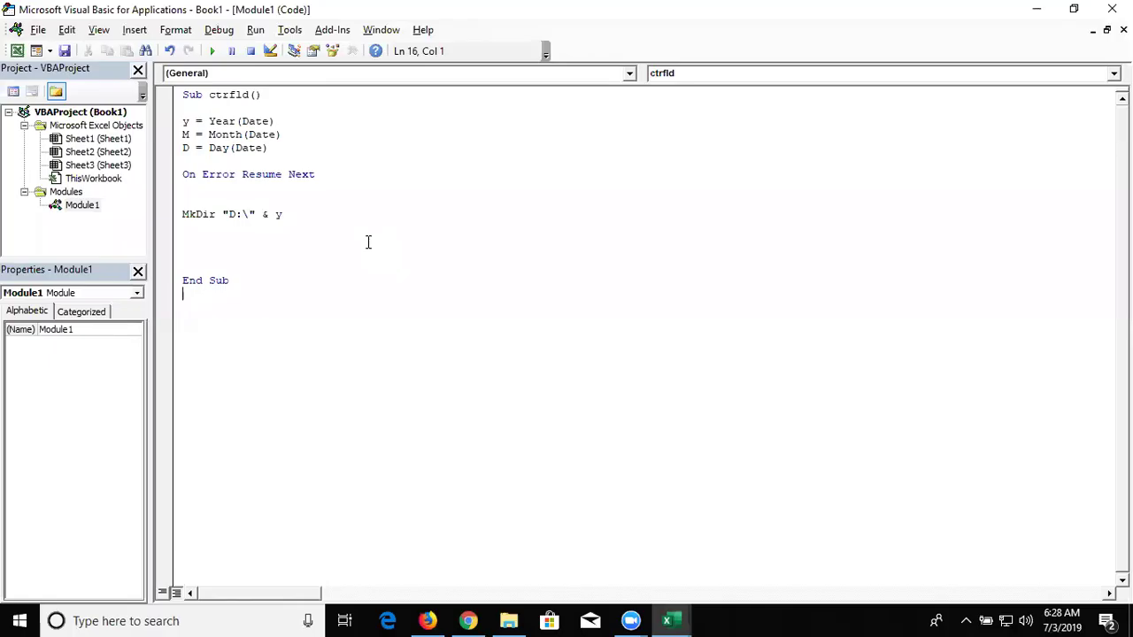
# Change the lowercase y to an uppercase Y at the end of the year-folder MkDir line
pyautogui.click(303, 212)
pyautogui.press('BackSpace')
pyautogui.write('Y')
pyautogui.press('Down')
pyautogui.press('Up')
pyautogui.press('Down')
pyautogui.press('Up')
# Duplicate the MkDir line and append & "\" & M to create the month folder
pyautogui.press('Home')
pyautogui.hotkey('shift', 'Down')
pyautogui.hotkey('ctrl', 'c')
pyautogui.press('Right')
pyautogui.hotkey('ctrl', 'v')
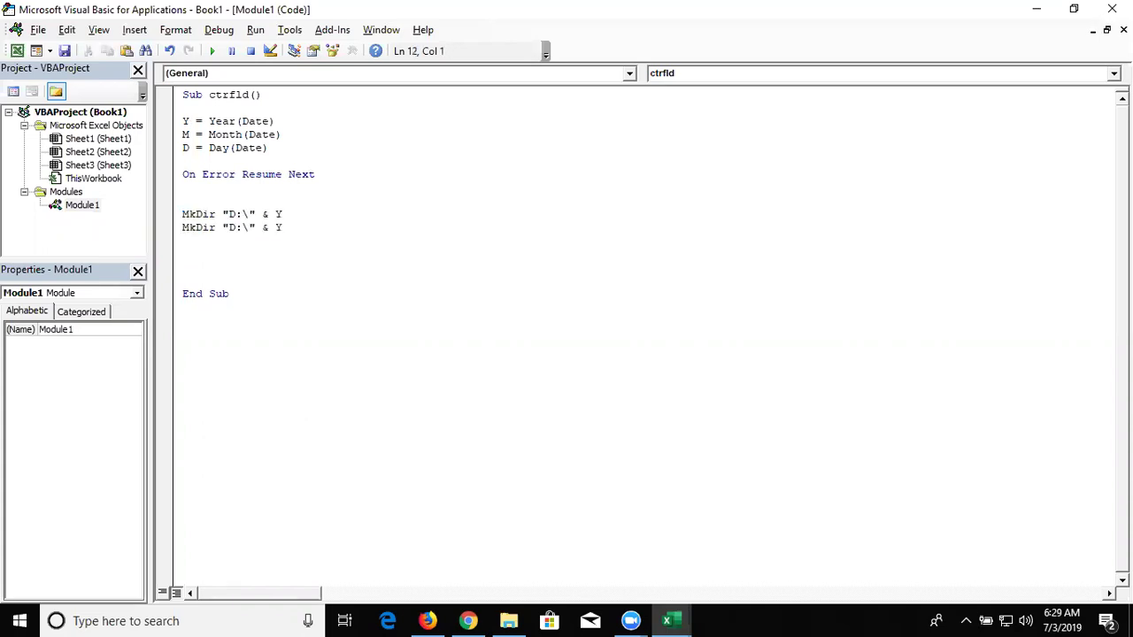
pyautogui.click(326, 228)
pyautogui.write('& "\\" ')
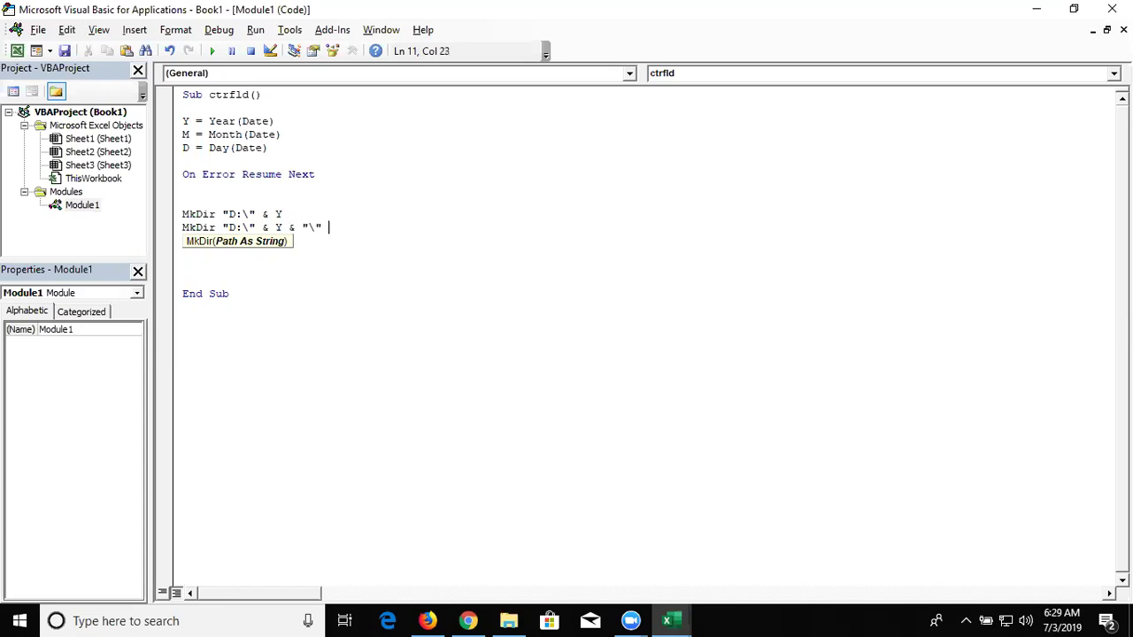
pyautogui.write('& ')
pyautogui.write('M')
pyautogui.press('Return')
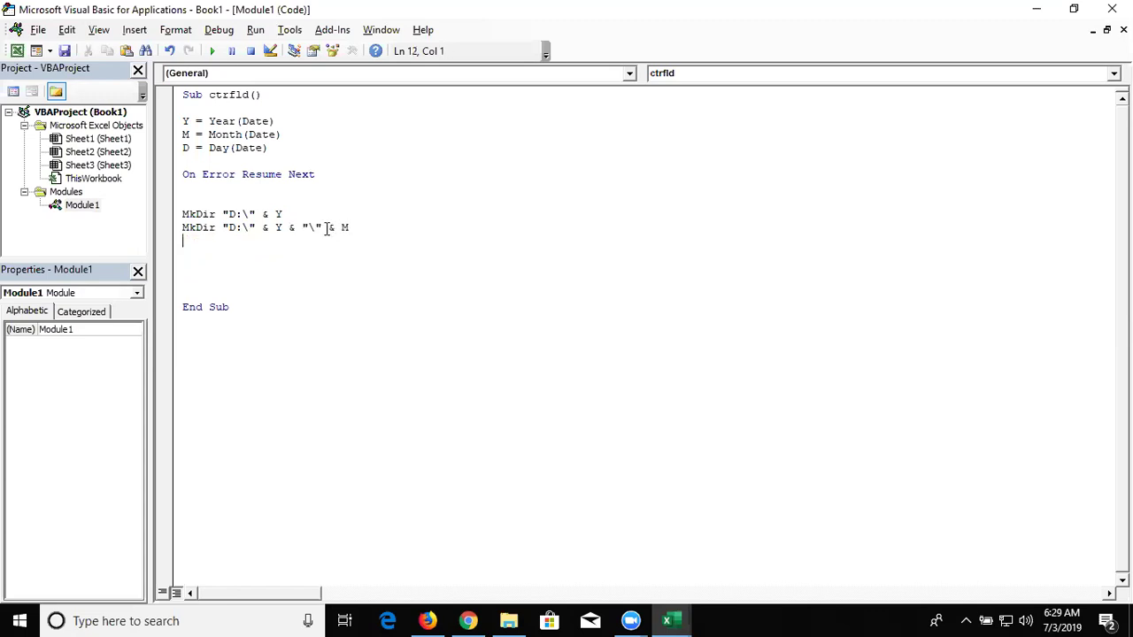
# Duplicate the month line and append & "\" & D to create the day folder
pyautogui.hotkey('shift', 'Up')
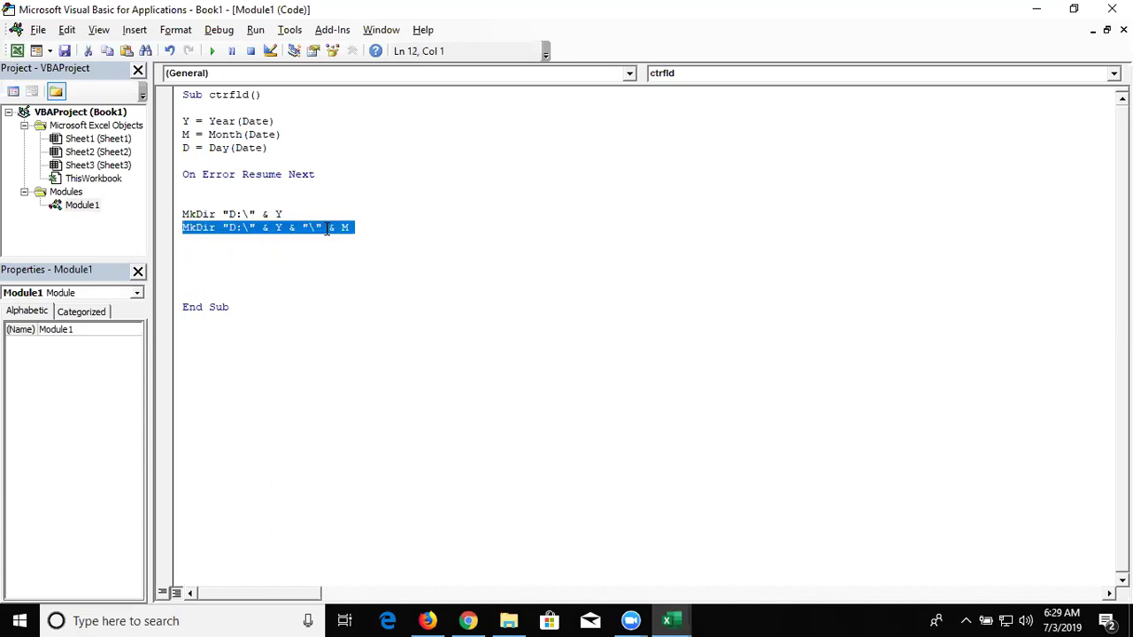
pyautogui.hotkey('ctrl', 'c')
pyautogui.press('Down')
pyautogui.hotkey('ctrl', 'v')
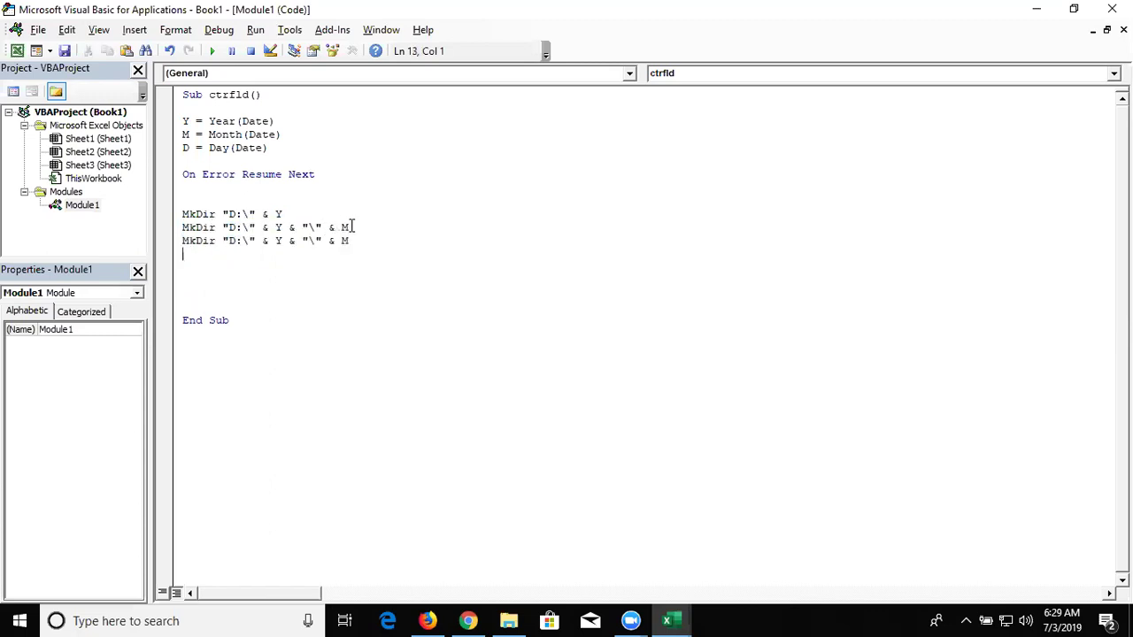
pyautogui.click(356, 240)
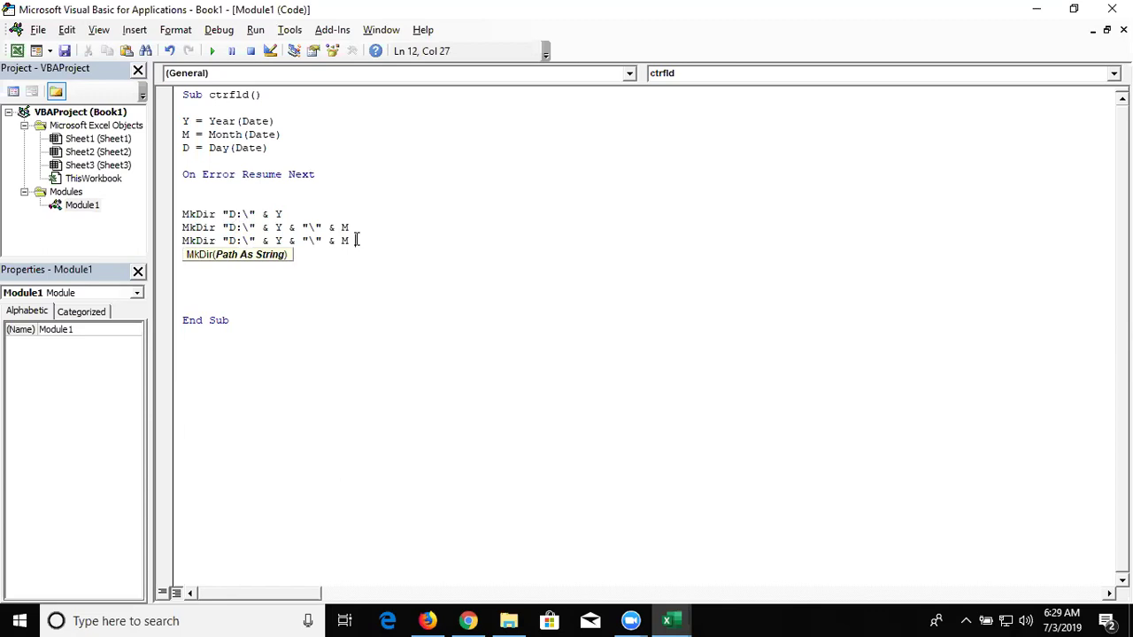
pyautogui.write('& "\\" ')
pyautogui.write('& D')
pyautogui.press('Return')
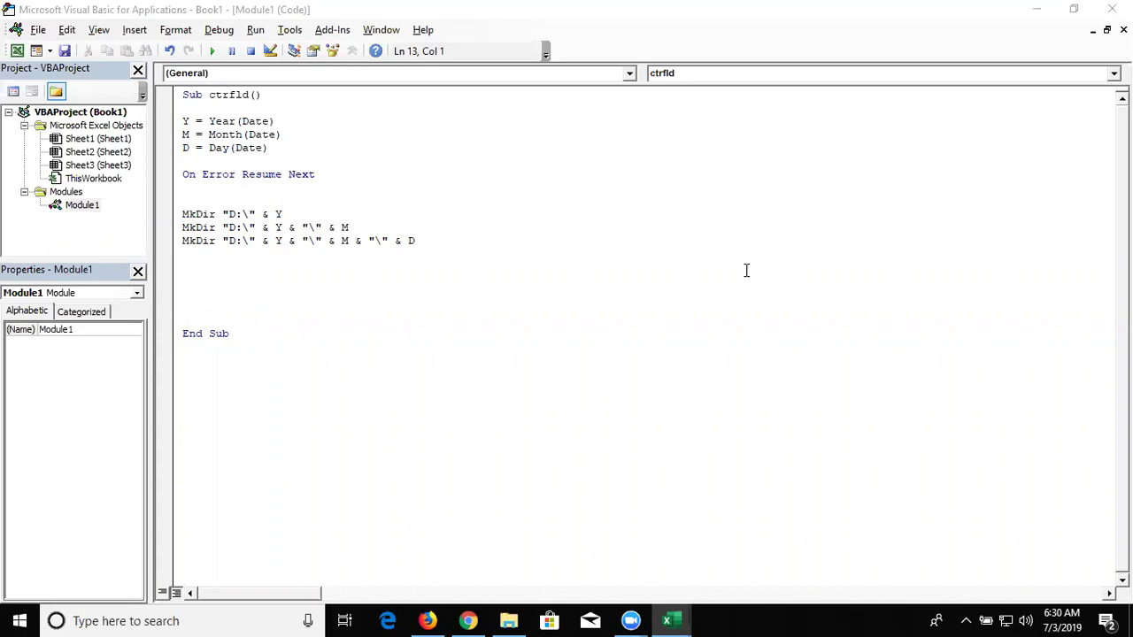
pyautogui.click(307, 287)
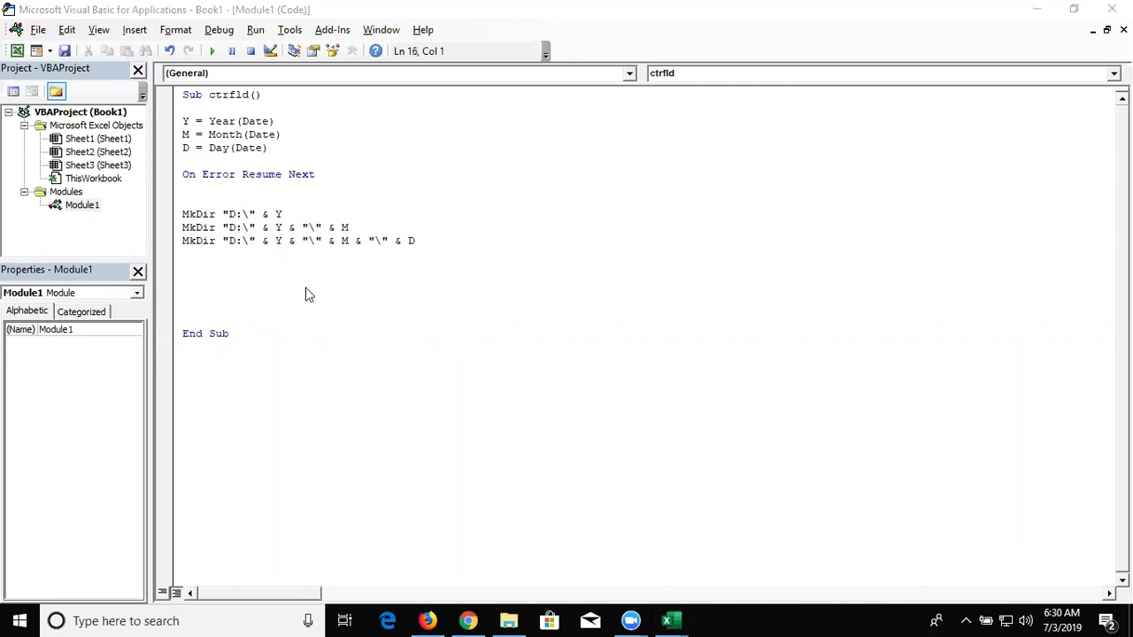
pyautogui.hotkey('alt', 'Tab')
# Review the create-new-workbook step in the Excel plan, then return to the Visual Basic editor
pyautogui.click(44, 267)
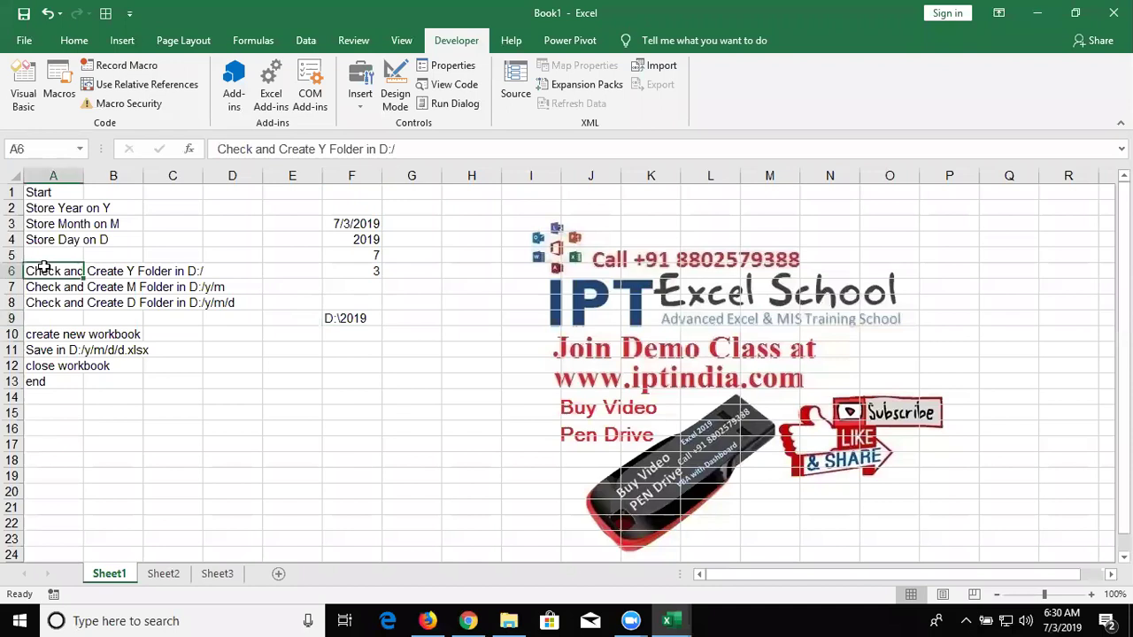
pyautogui.press('Down')
pyautogui.press('Down')
pyautogui.press('Down')
pyautogui.press('Down')
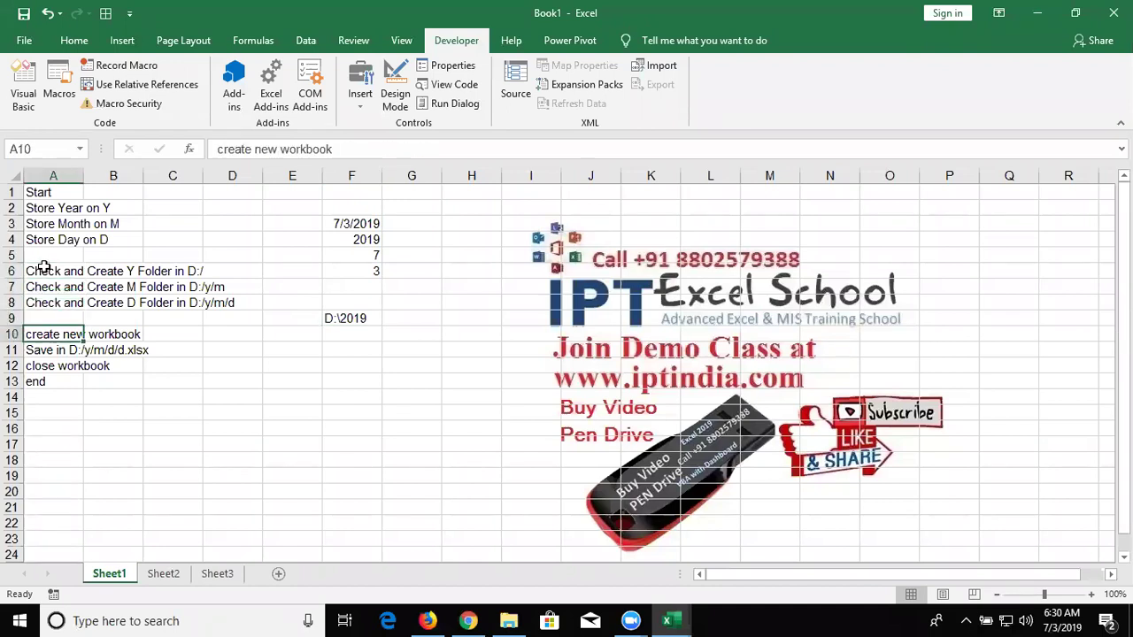
pyautogui.press('alt')
pyautogui.press('l')
pyautogui.press('v')
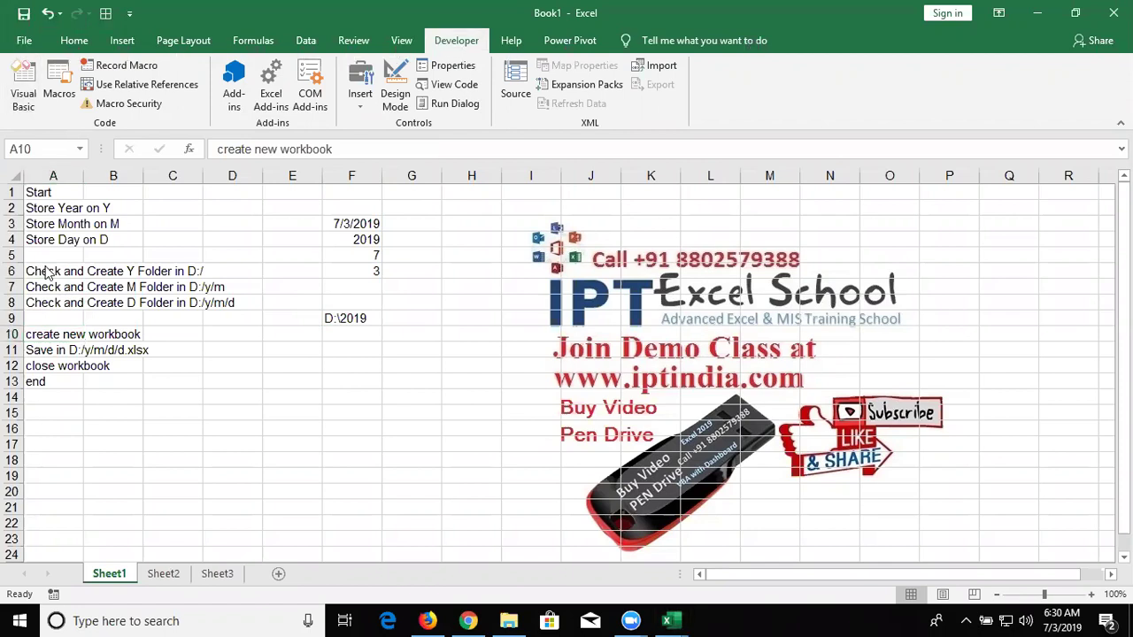
pyautogui.hotkey('alt', 'Tab')
# Begin a new code line with 'work' after checking the Save in D:/y/m/d.xlsx step
pyautogui.write('work')
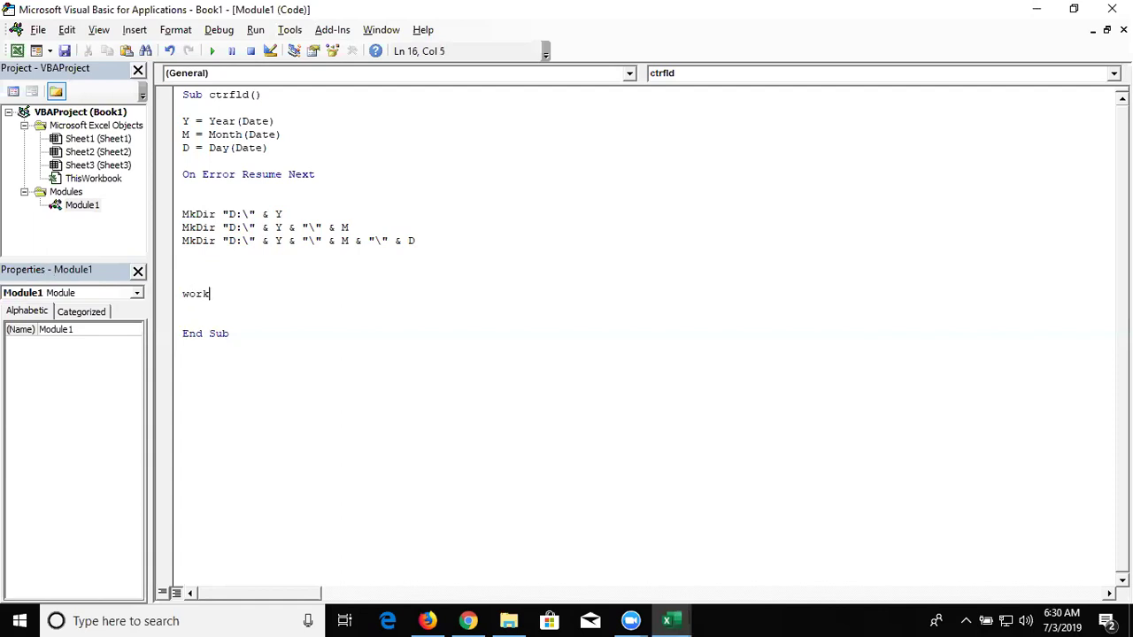
pyautogui.click(48, 272)
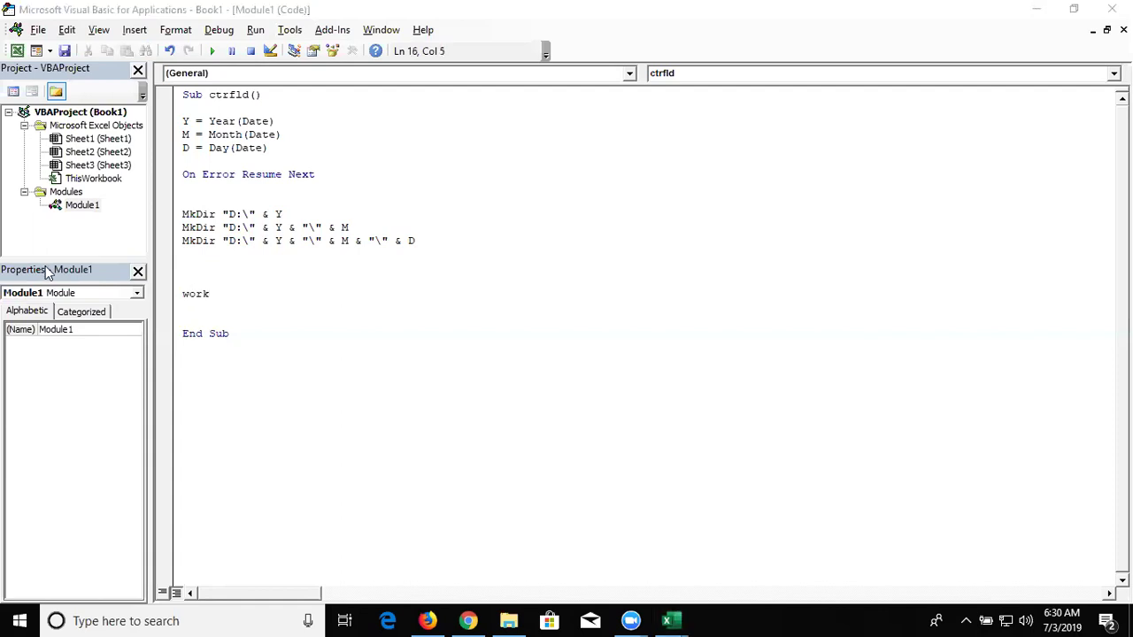
pyautogui.hotkey('alt', 'Tab')
pyautogui.hotkey('alt', 'Tab')
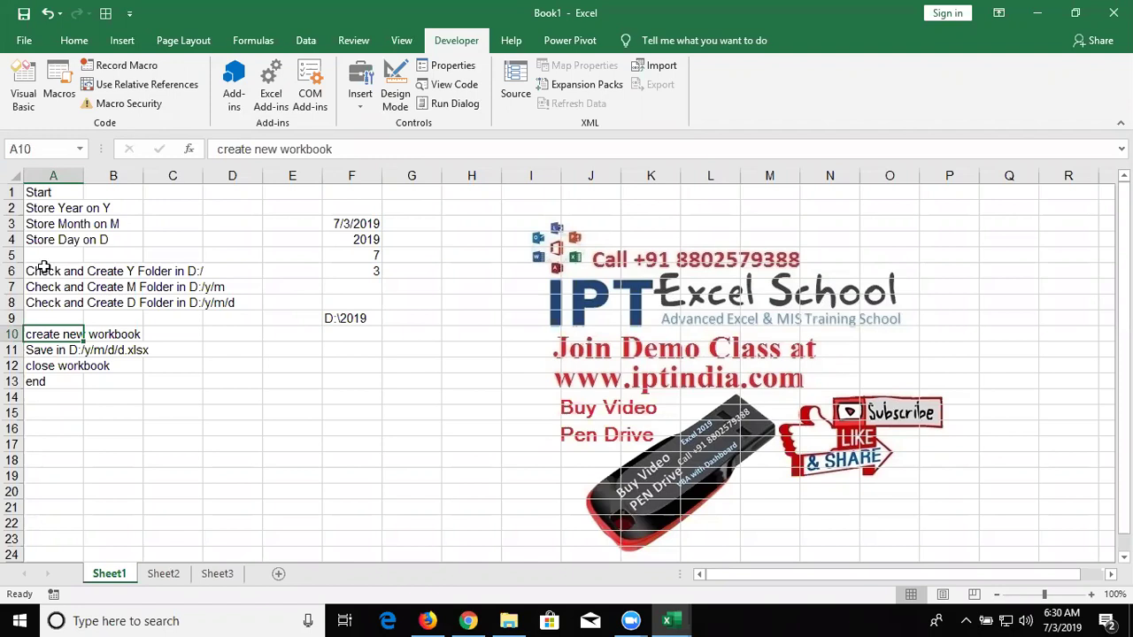
pyautogui.hotkey('shift', 'Down')
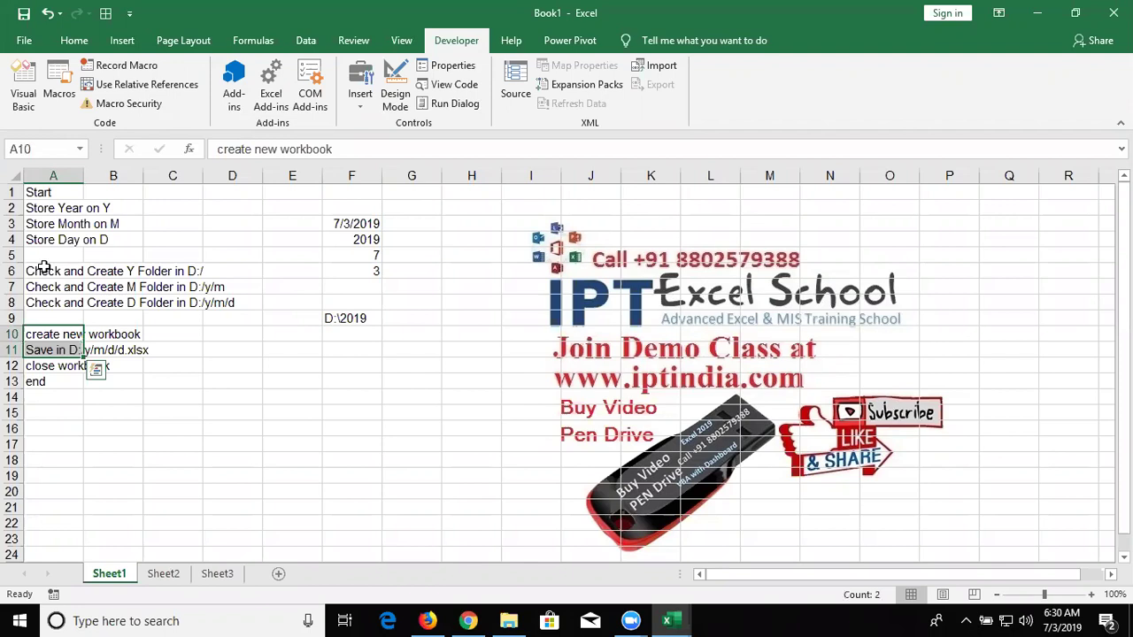
pyautogui.hotkey('alt', 'Tab')
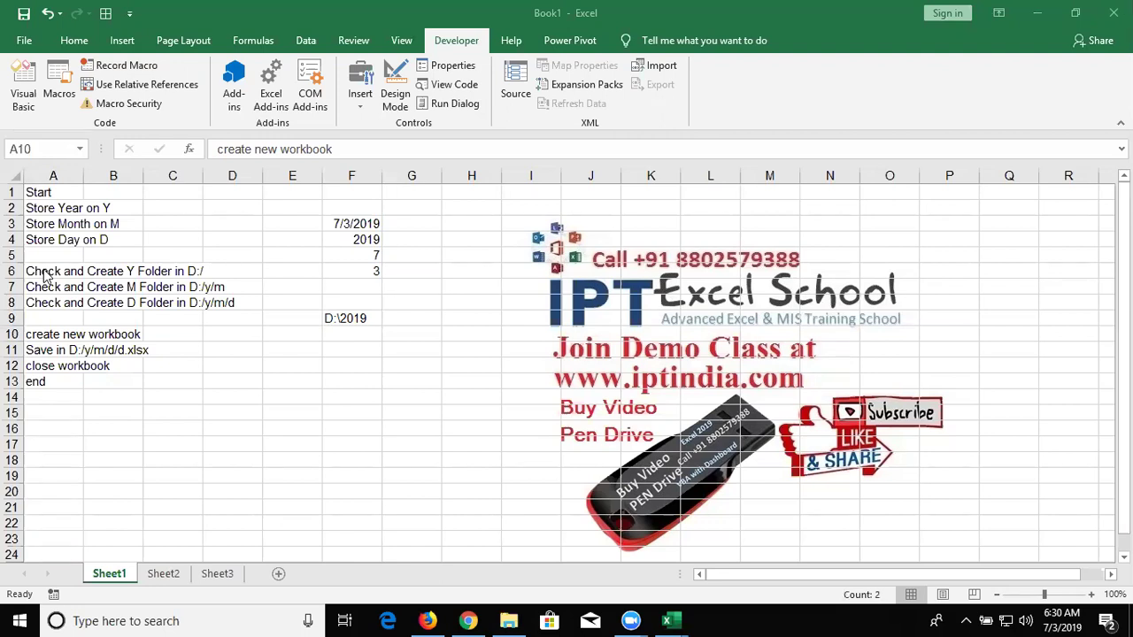
pyautogui.hotkey('alt', 'Tab')
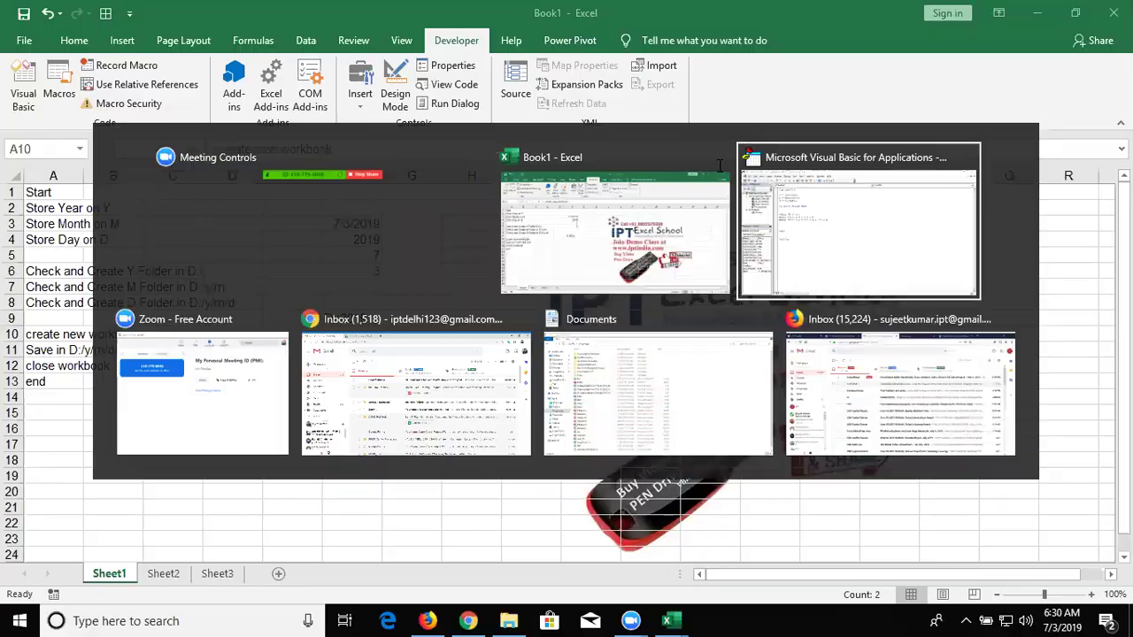
# Write Workbooks.Add.SaveAs to create and save a new workbook
pyautogui.write('books.')
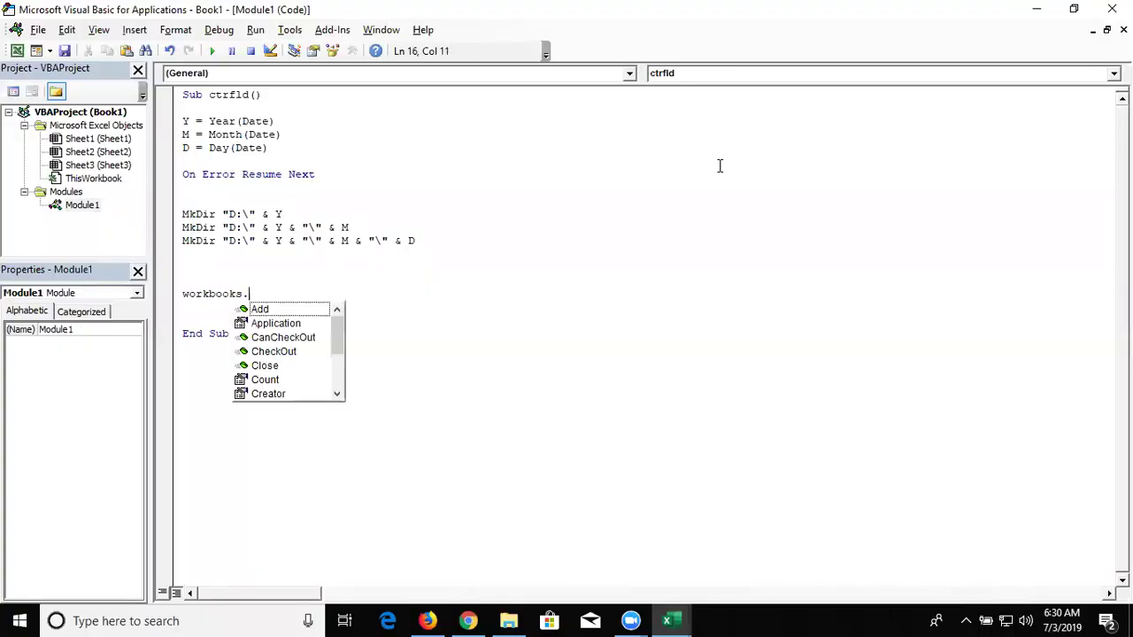
pyautogui.press('Tab')
pyautogui.write('.')
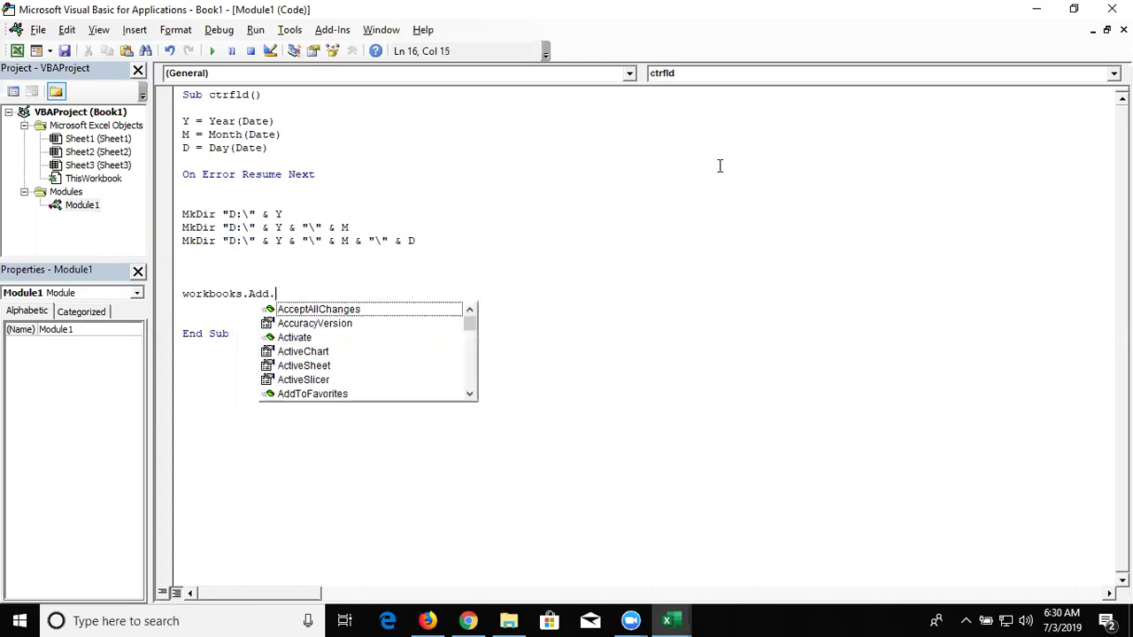
pyautogui.write('sa')
pyautogui.press('Down')
pyautogui.press('Tab')
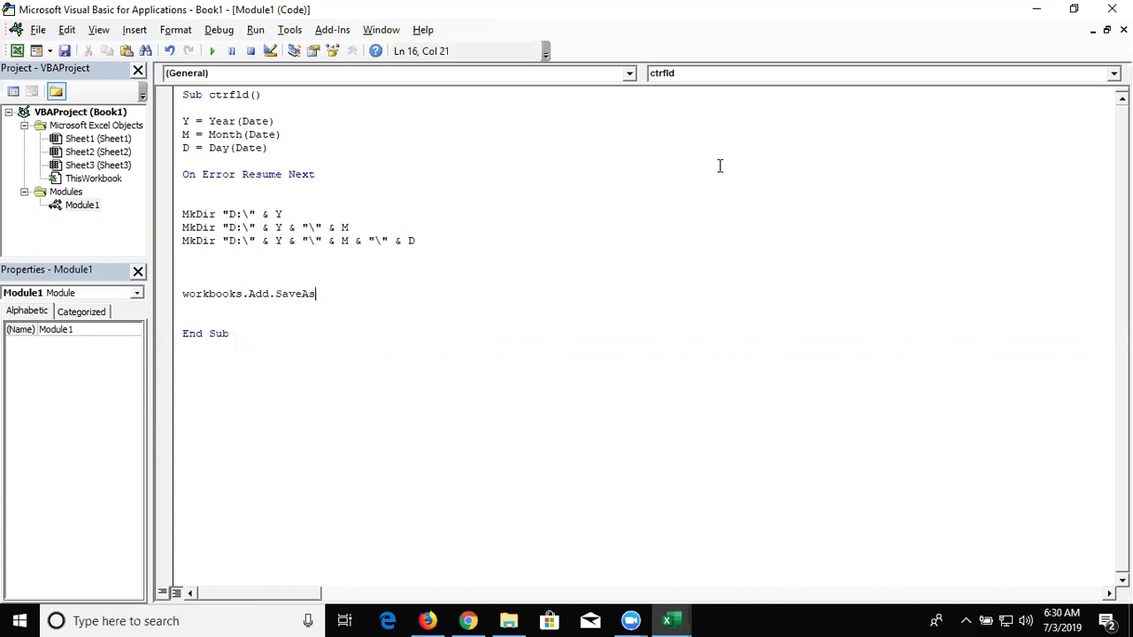
# Set the SaveAs name to the day-folder path & D & ".xlsx", then start ActiveWorkbook.Close True
pyautogui.click(618, 252)
pyautogui.moveTo(222, 241); pyautogui.dragTo(426, 242)
pyautogui.hotkey('ctrl', 'c')
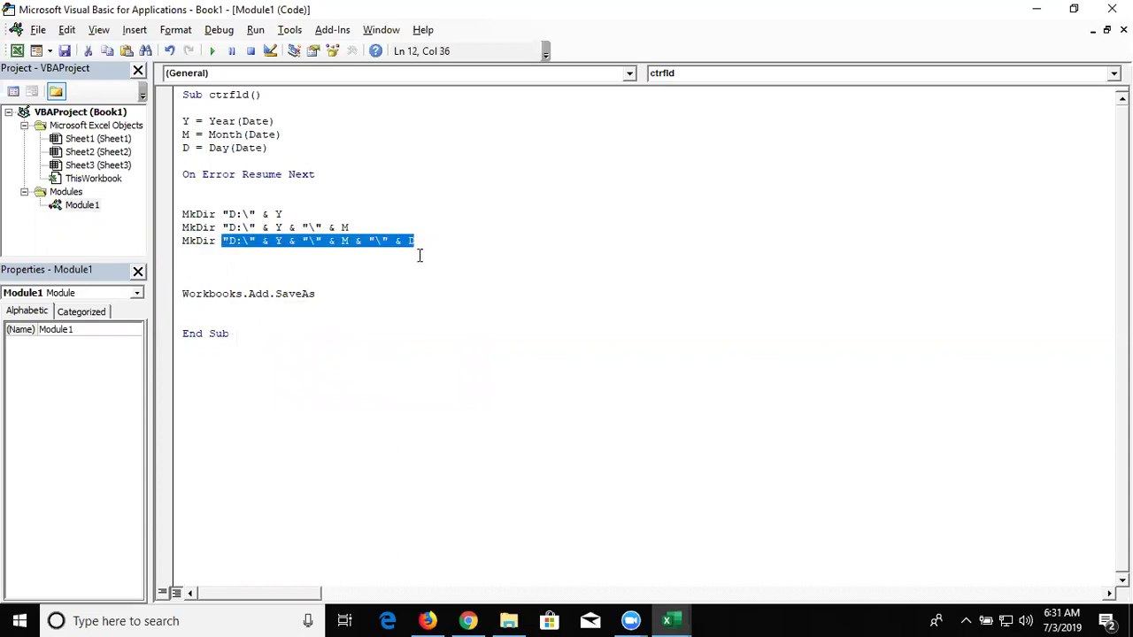
pyautogui.click(335, 304)
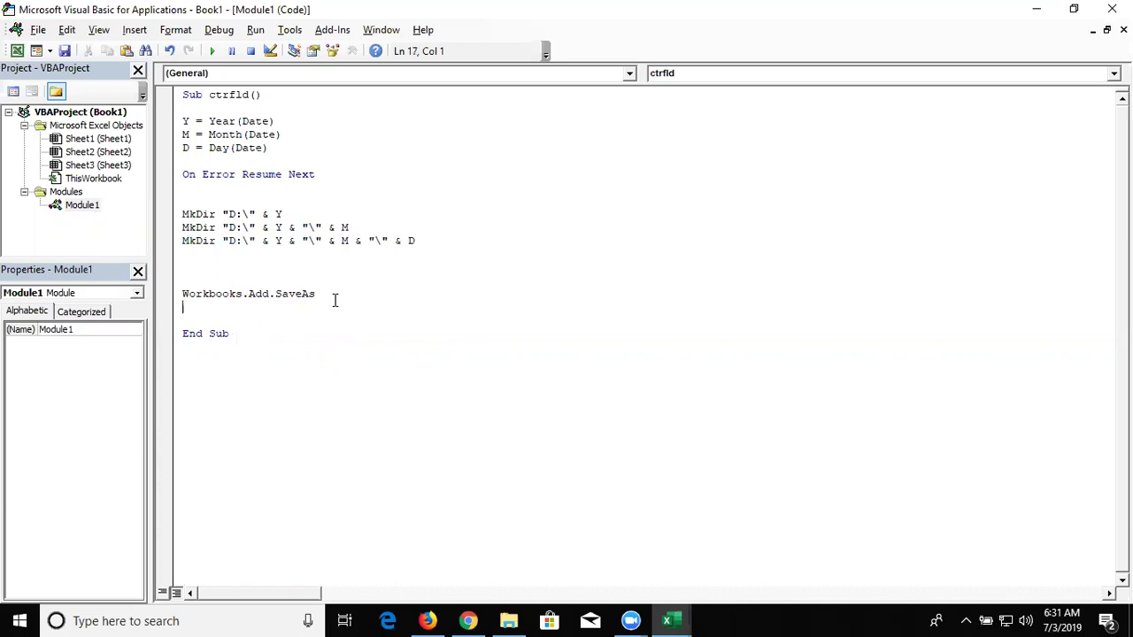
pyautogui.click(335, 293)
pyautogui.hotkey('ctrl', 'v')
pyautogui.write('&')
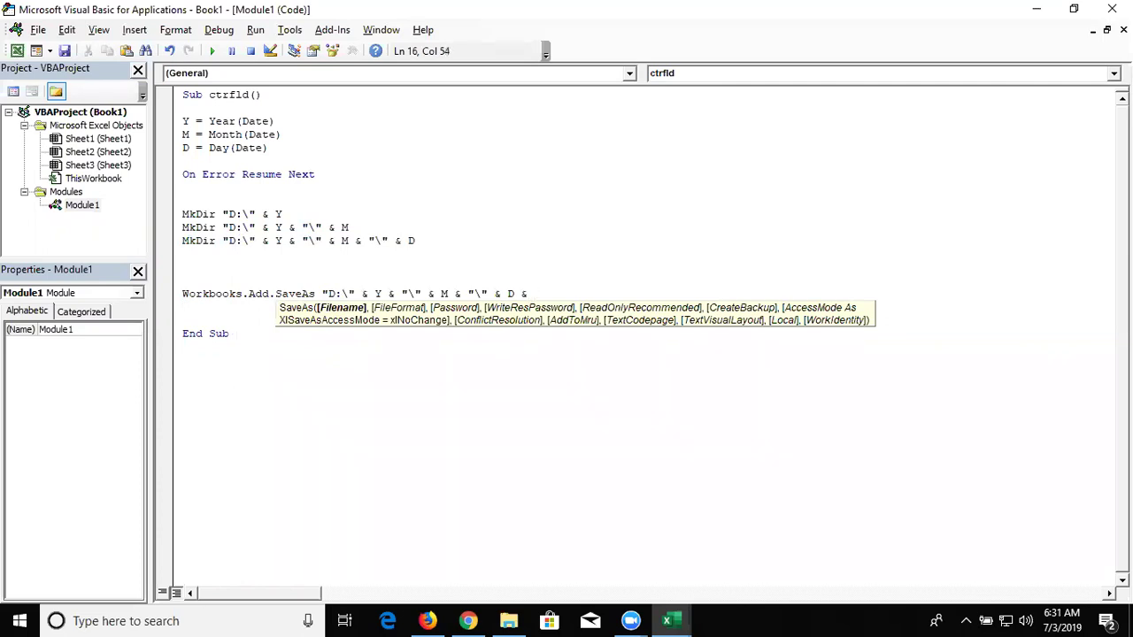
pyautogui.write(' D & ".xlsx"')
pyautogui.press('Return')
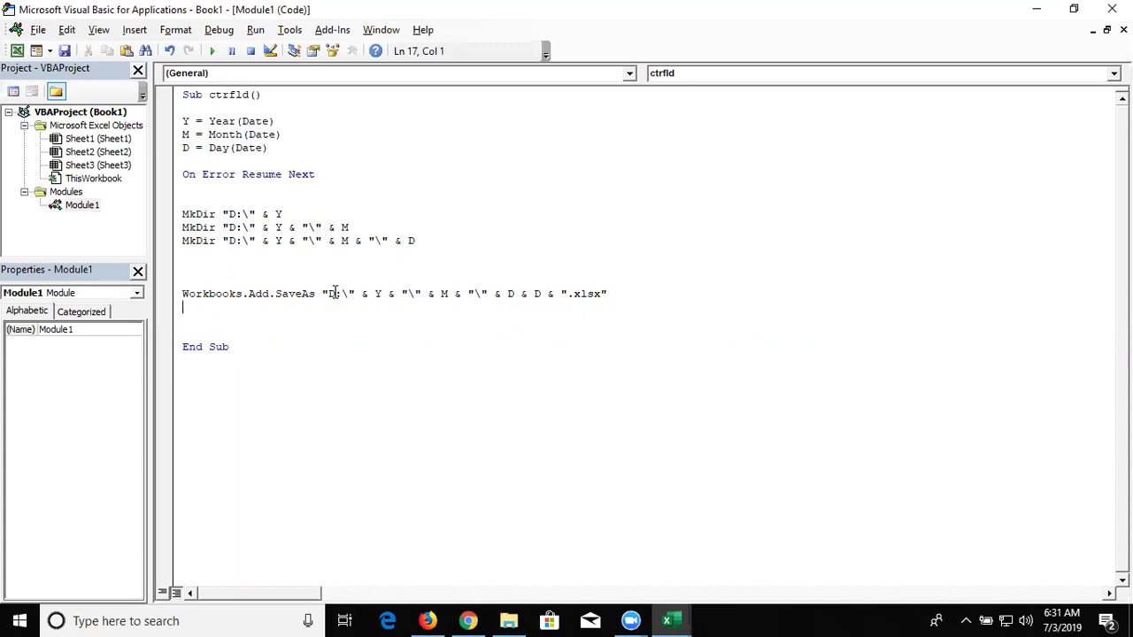
pyautogui.write('activeworkbook.clo true')
# Finish the Close True line and add MsgBox "File and Folder have a Created" before End Sub
pyautogui.press('Return')
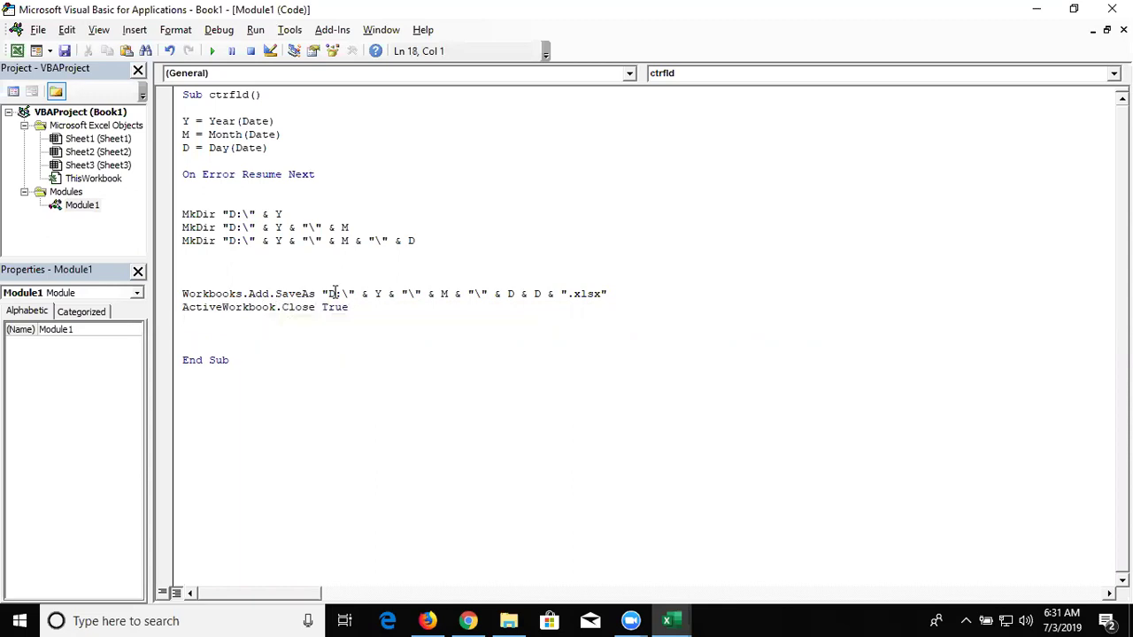
pyautogui.press('Return')
pyautogui.write('msgbo')
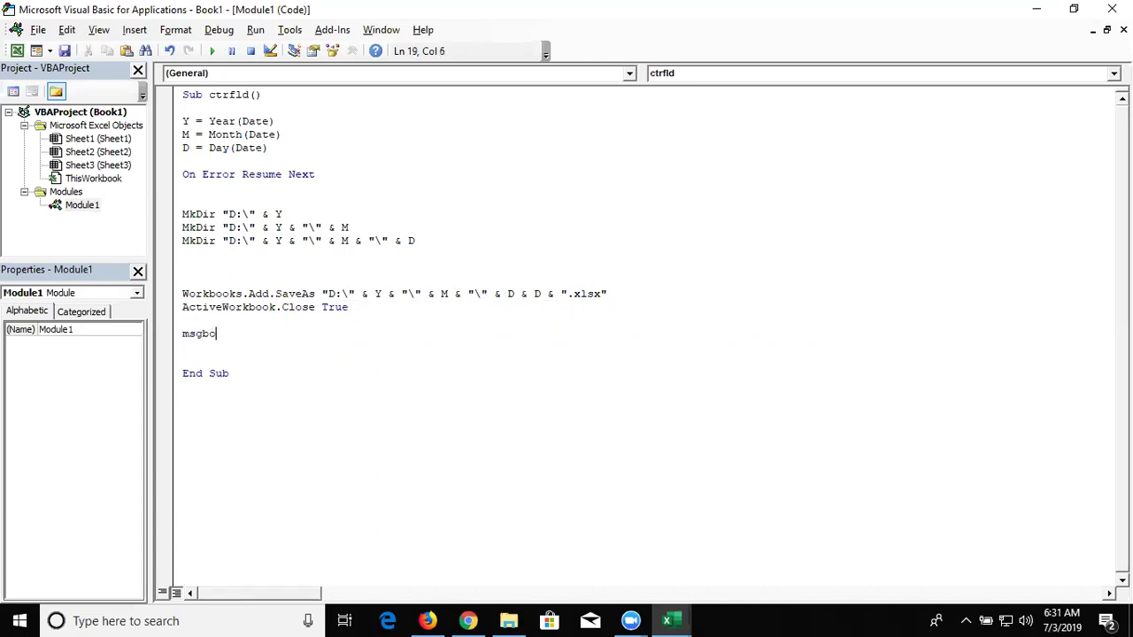
pyautogui.write('x "')
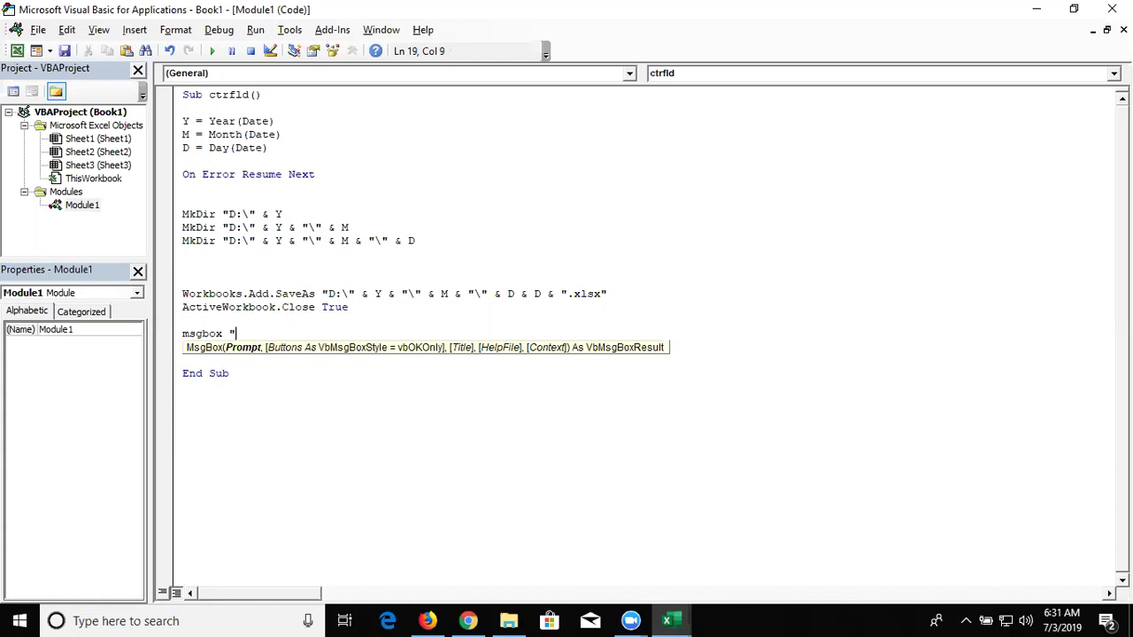
pyautogui.write('File and Folder ')
pyautogui.write('have a Created"')
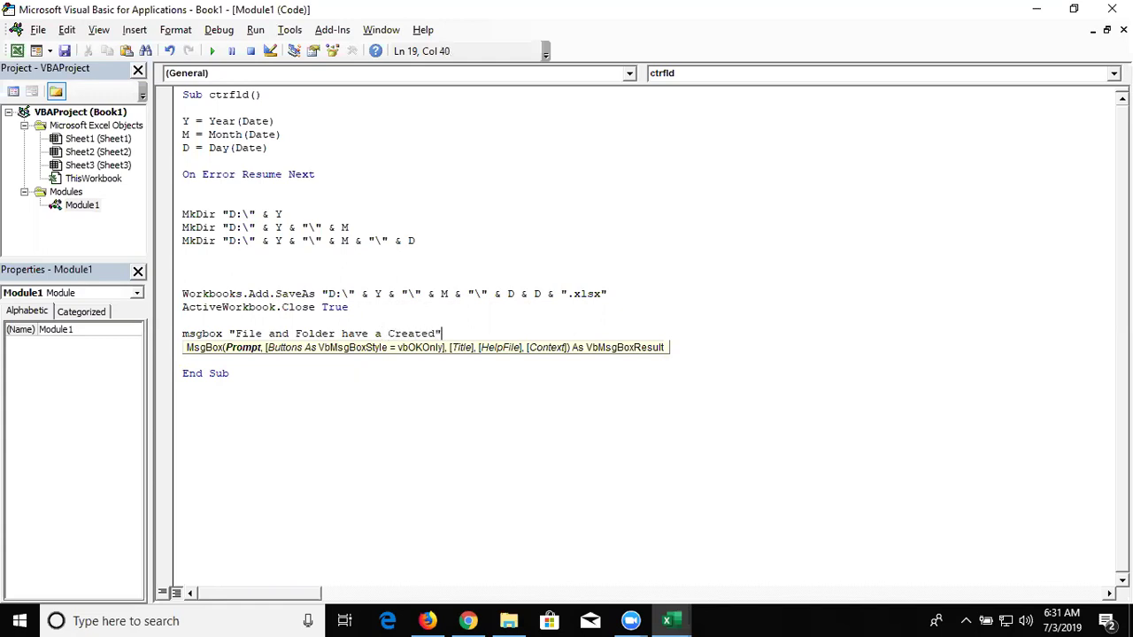
pyautogui.press('Return')
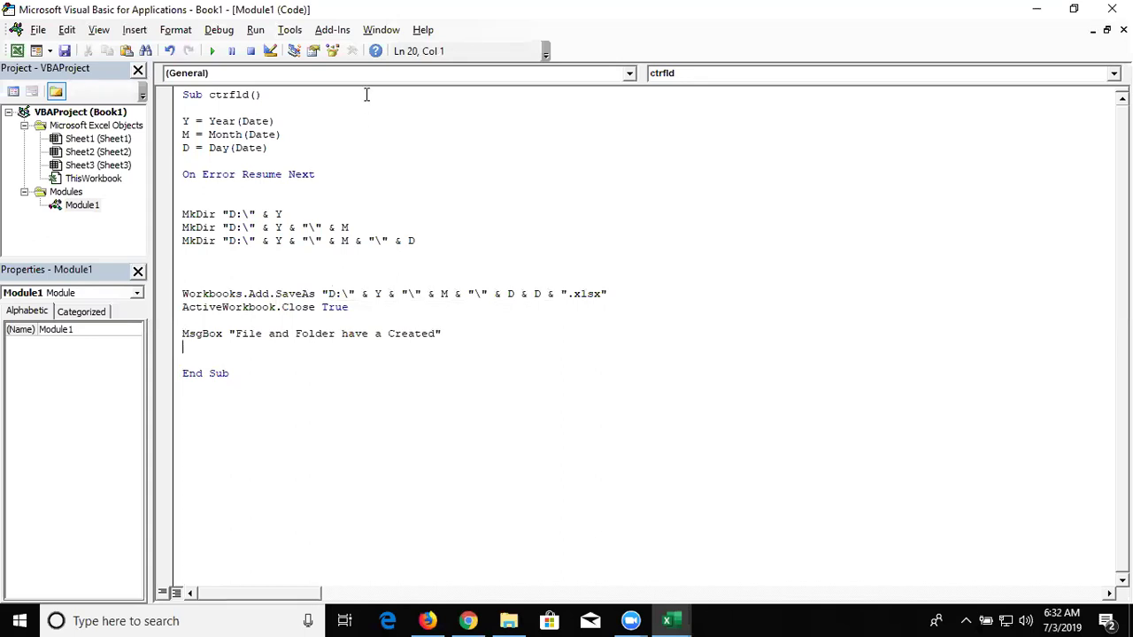
pyautogui.press('F5')
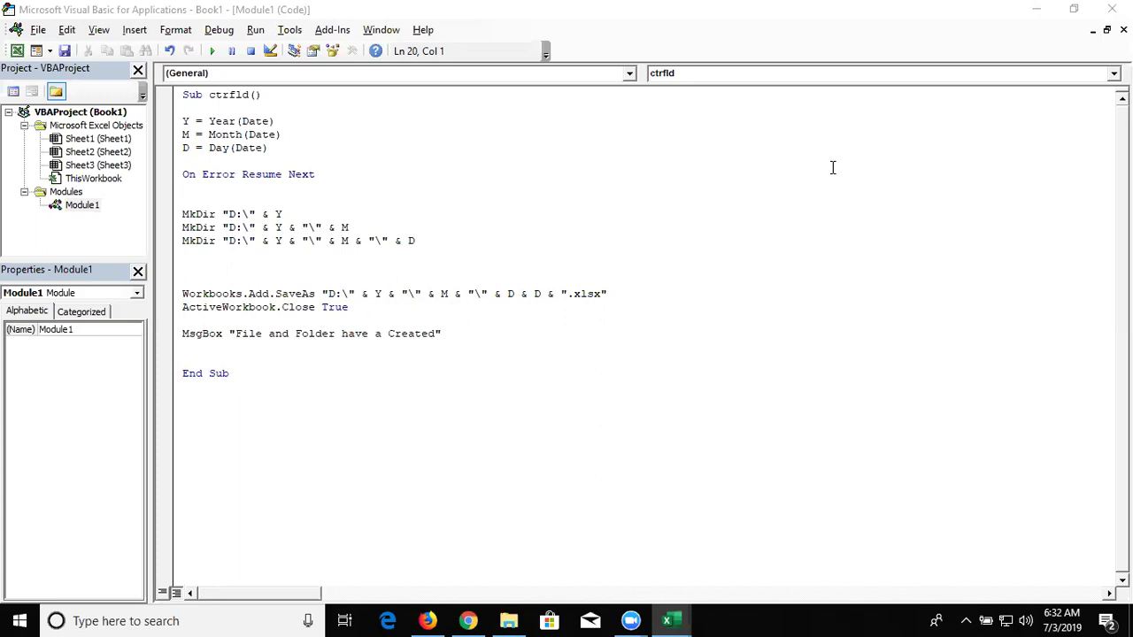
# Glance at the Excel workbook and come back to the Visual Basic editor
pyautogui.click(360, 230)
pyautogui.press('F5')
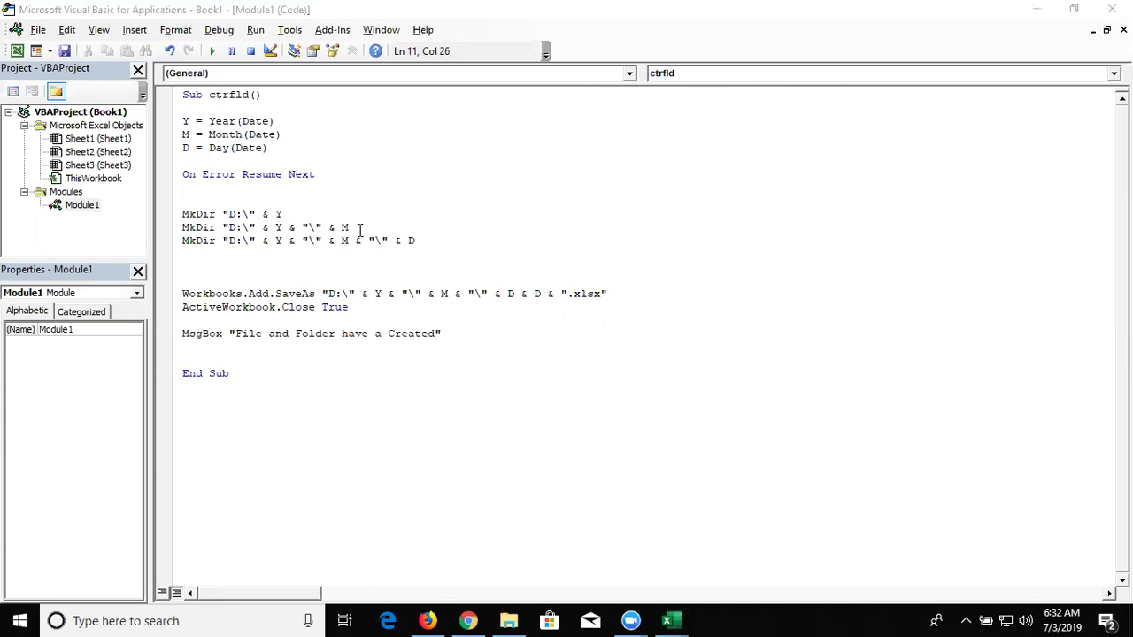
pyautogui.hotkey('alt', 'Tab')
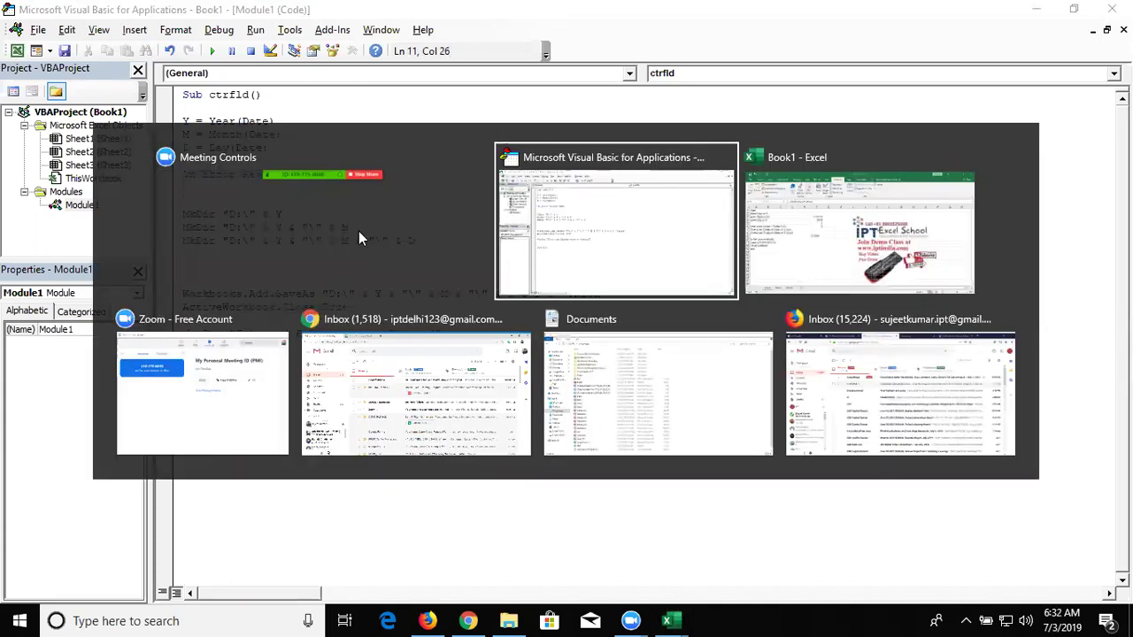
pyautogui.hotkey('alt', 'Tab')
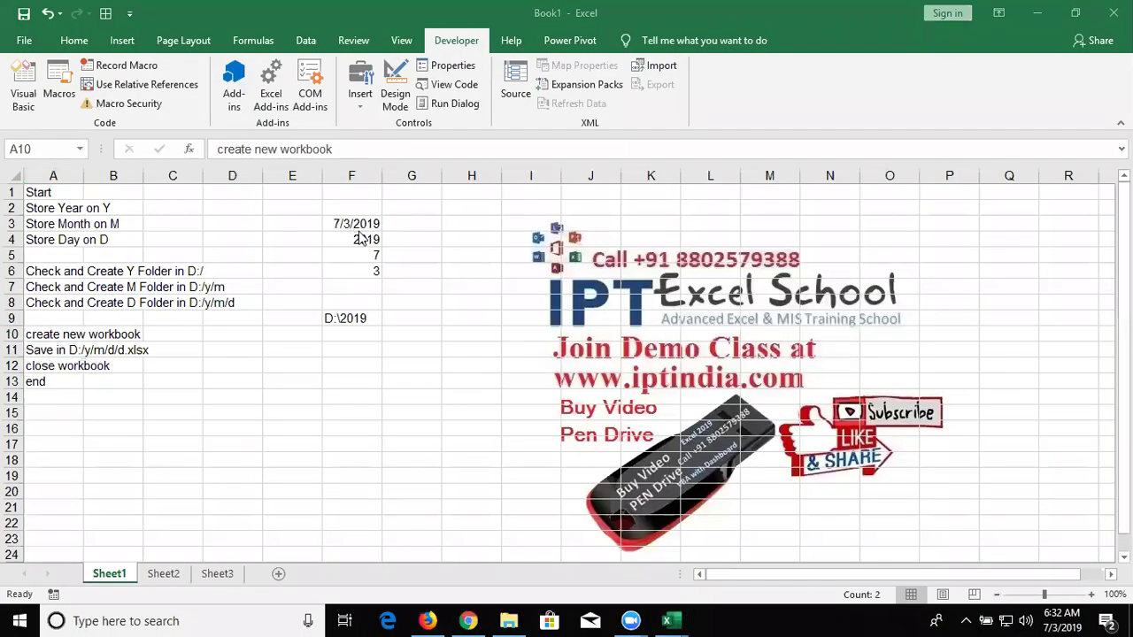
pyautogui.hotkey('alt', 'Tab')
pyautogui.hotkey('alt', 'Tab')
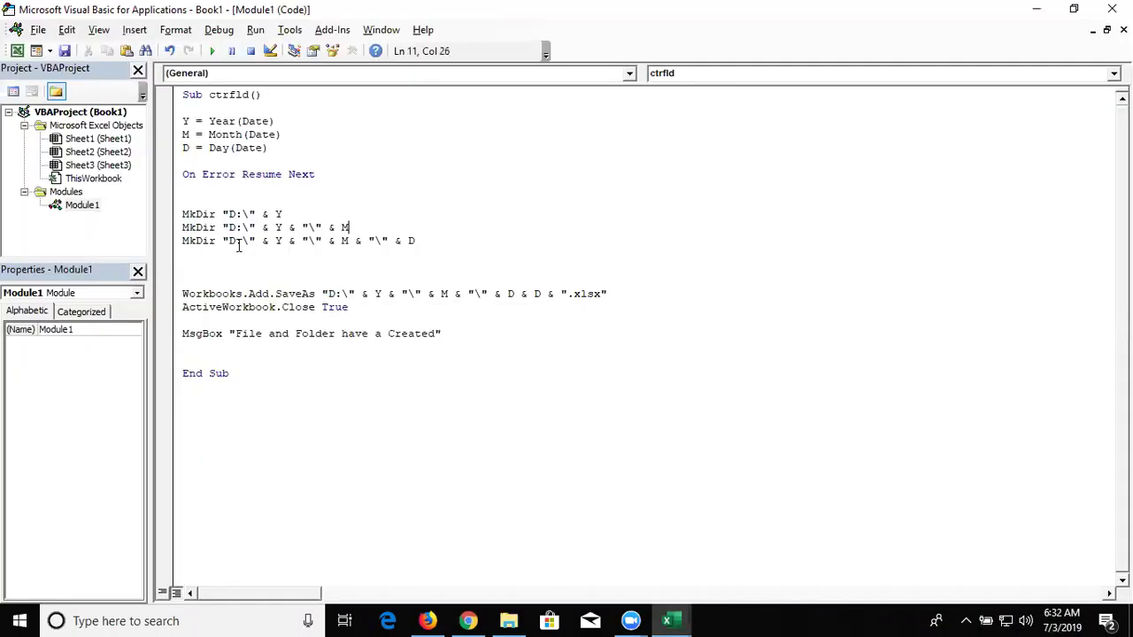
# Comment the year-folder MkDir line with 'D:\2019, replacing the invalid asterisk
pyautogui.click(318, 210)
pyautogui.write('* D:')
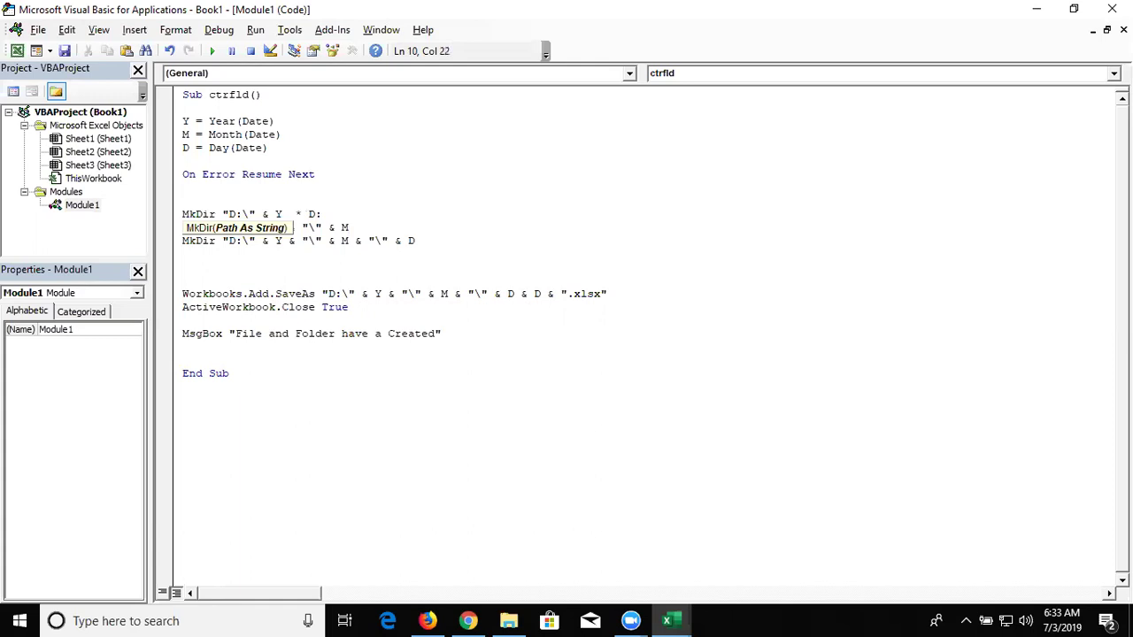
pyautogui.write('\\2019')
pyautogui.click(362, 314)
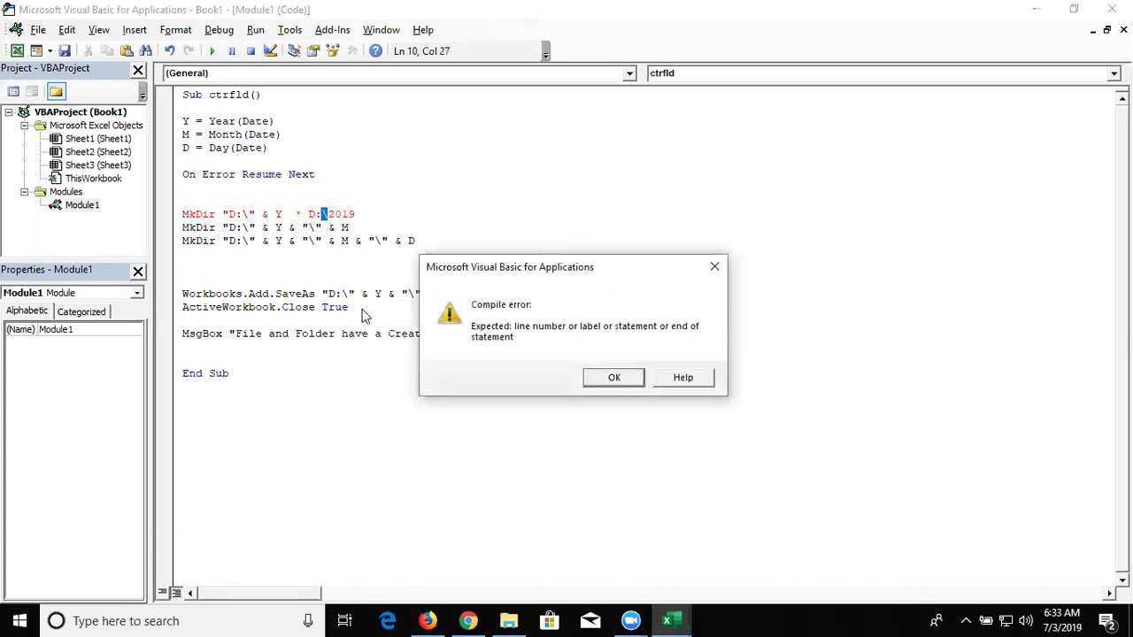
pyautogui.press('Return')
pyautogui.press('Left')
pyautogui.press('Left')
pyautogui.press('Left')
pyautogui.press('Left')
pyautogui.press('BackSpace')
pyautogui.write("'")
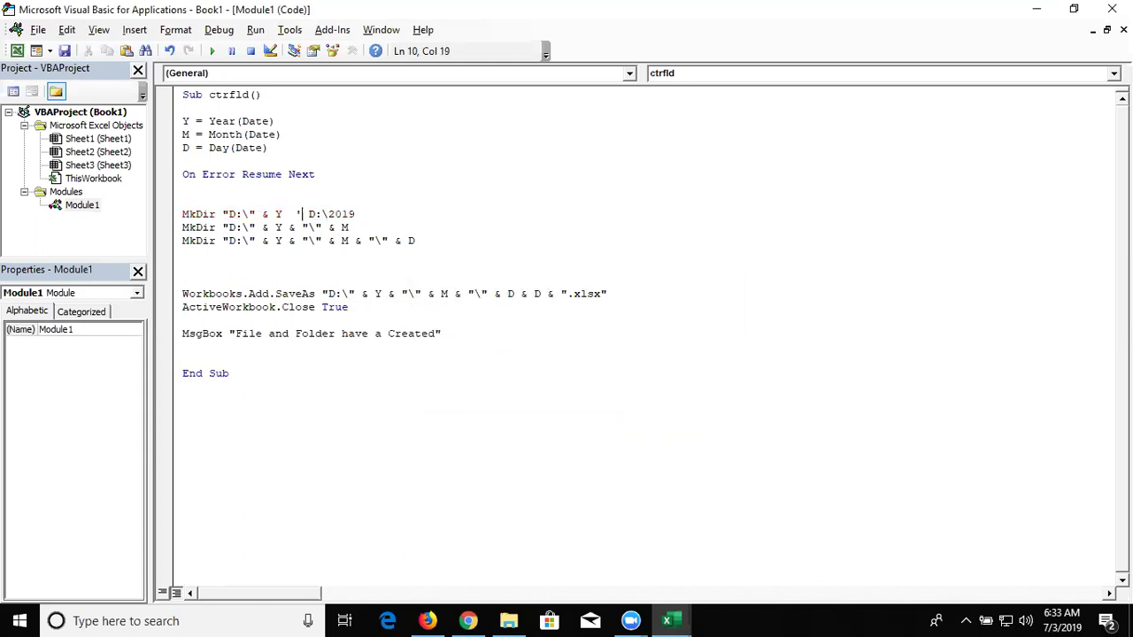
pyautogui.press('Down')
pyautogui.press('Up')
pyautogui.click(334, 214)
# Comment the month-folder MkDir line with 'D:\2019\7 and review its Y, M and separator parts
pyautogui.click(355, 227)
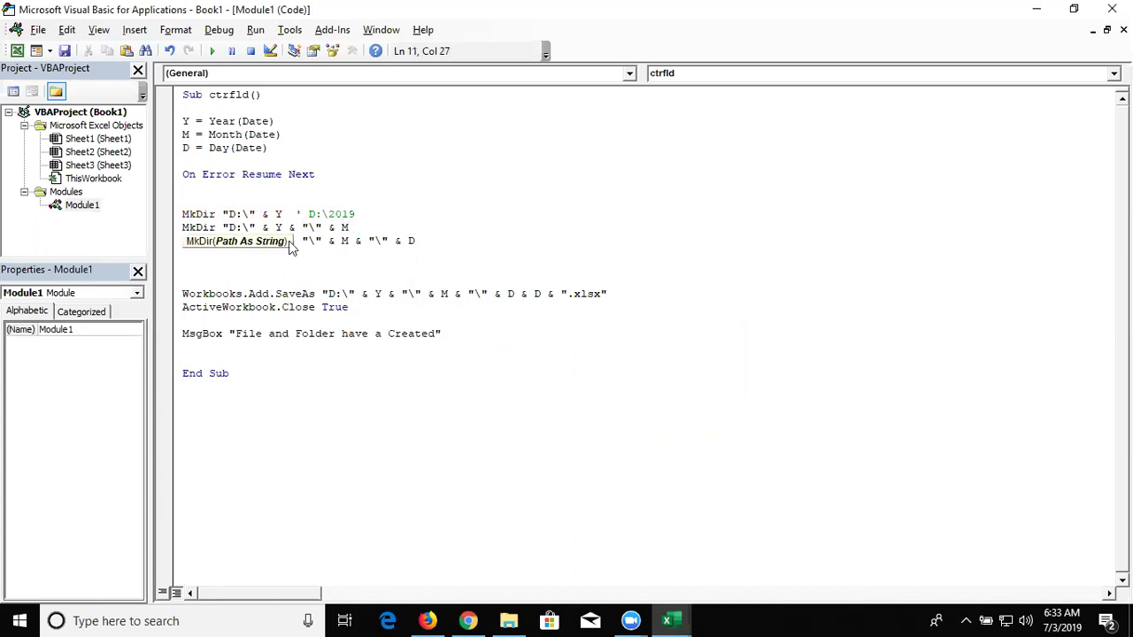
pyautogui.write("'D:")
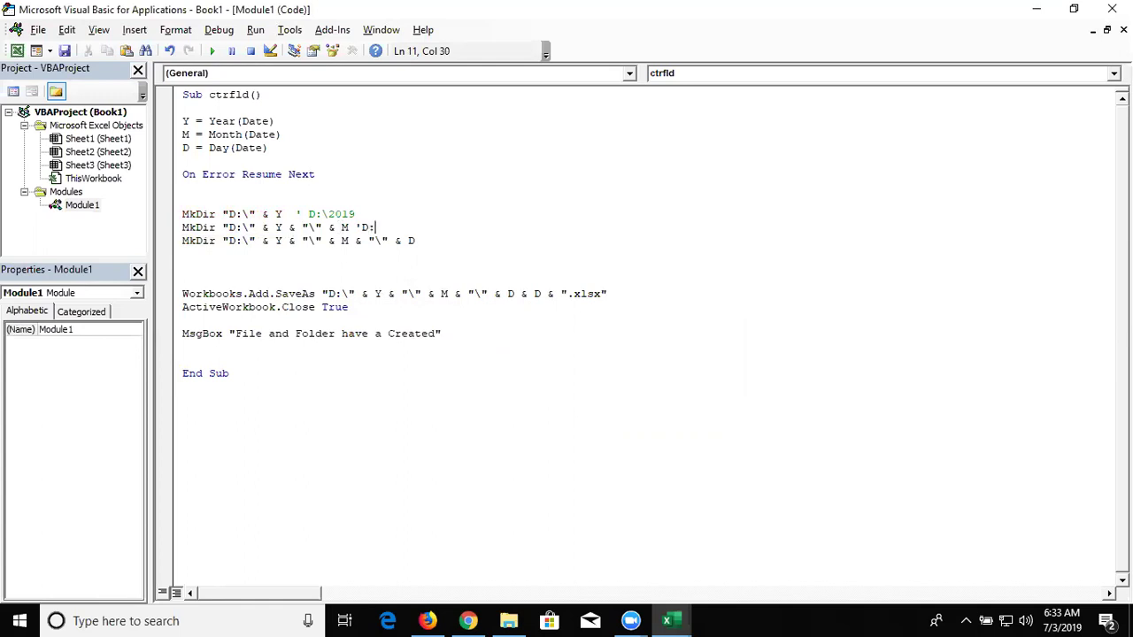
pyautogui.write('\\2019\\')
pyautogui.write('07')
pyautogui.press('BackSpace')
pyautogui.press('BackSpace')
pyautogui.write('7')
pyautogui.click(312, 282)
pyautogui.doubleClick(277, 227)
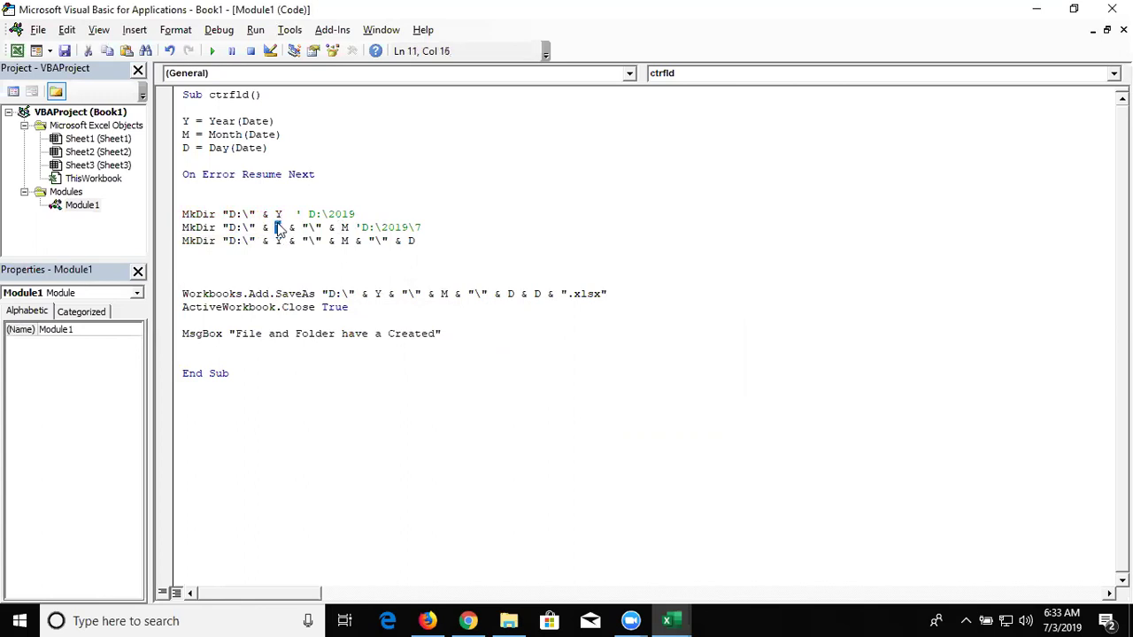
pyautogui.click(343, 228)
pyautogui.doubleClick(344, 228)
pyautogui.doubleClick(316, 230)
pyautogui.click(316, 230)
pyautogui.doubleClick(316, 230)
# Comment the day-folder MkDir line with 'D:\2019\7\3
pyautogui.click(419, 241)
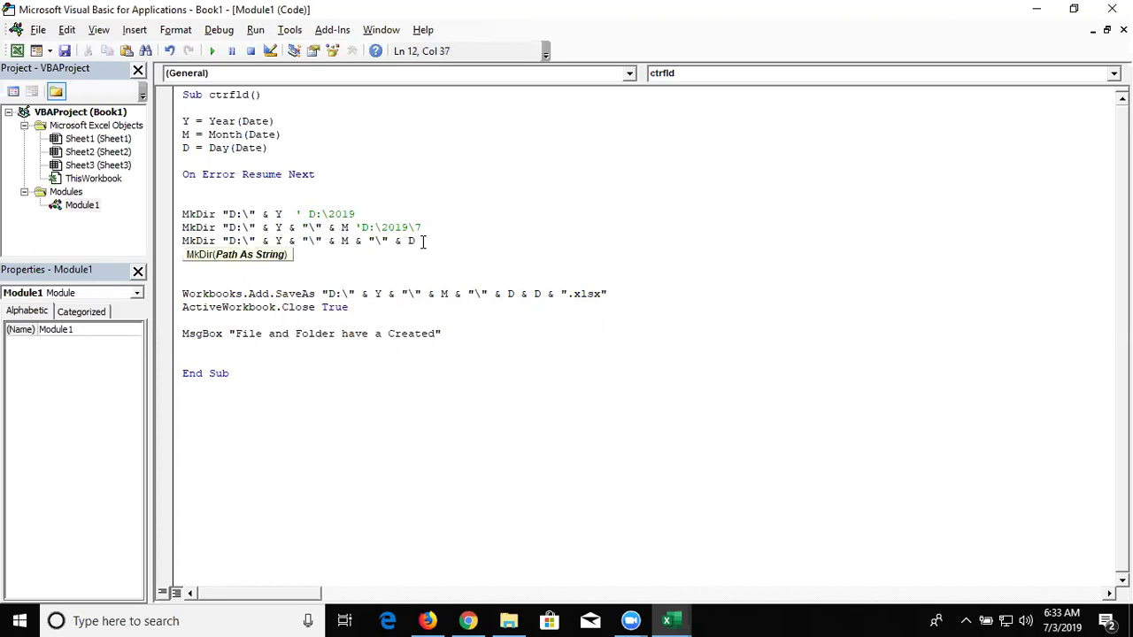
pyautogui.write("'D:\\2019\\7")
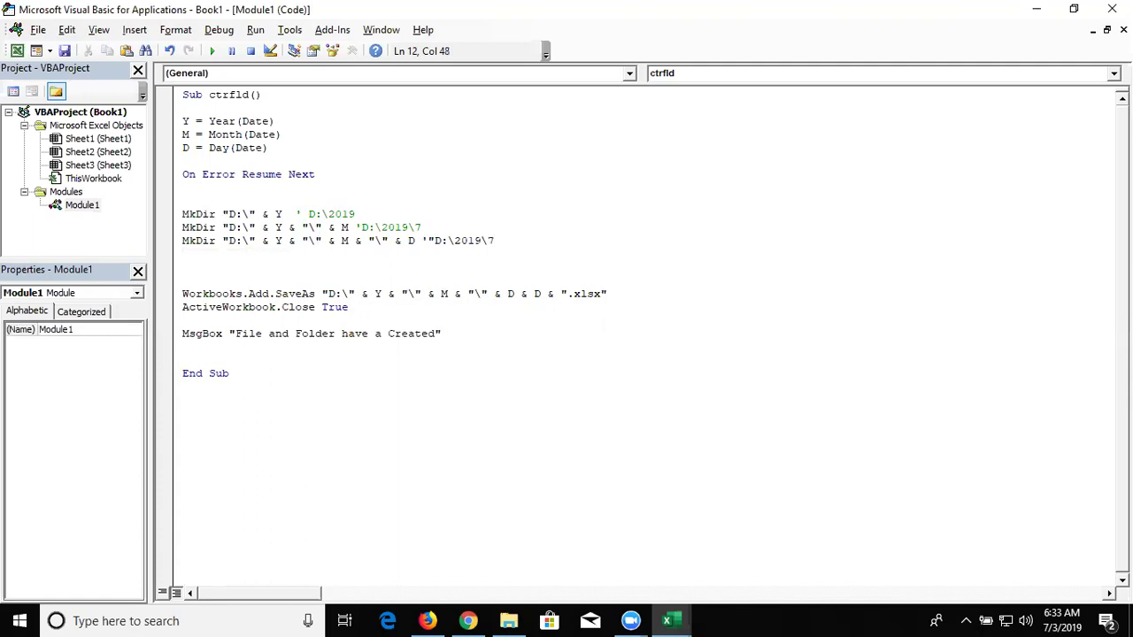
pyautogui.write('\\3')
pyautogui.click(444, 274)
pyautogui.moveTo(498, 241); pyautogui.dragTo(507, 241)
pyautogui.moveTo(382, 241); pyautogui.dragTo(369, 241)
# Delete the stray quote from the day-folder comment
pyautogui.click(433, 243)
pyautogui.press('BackSpace')
pyautogui.click(457, 269)
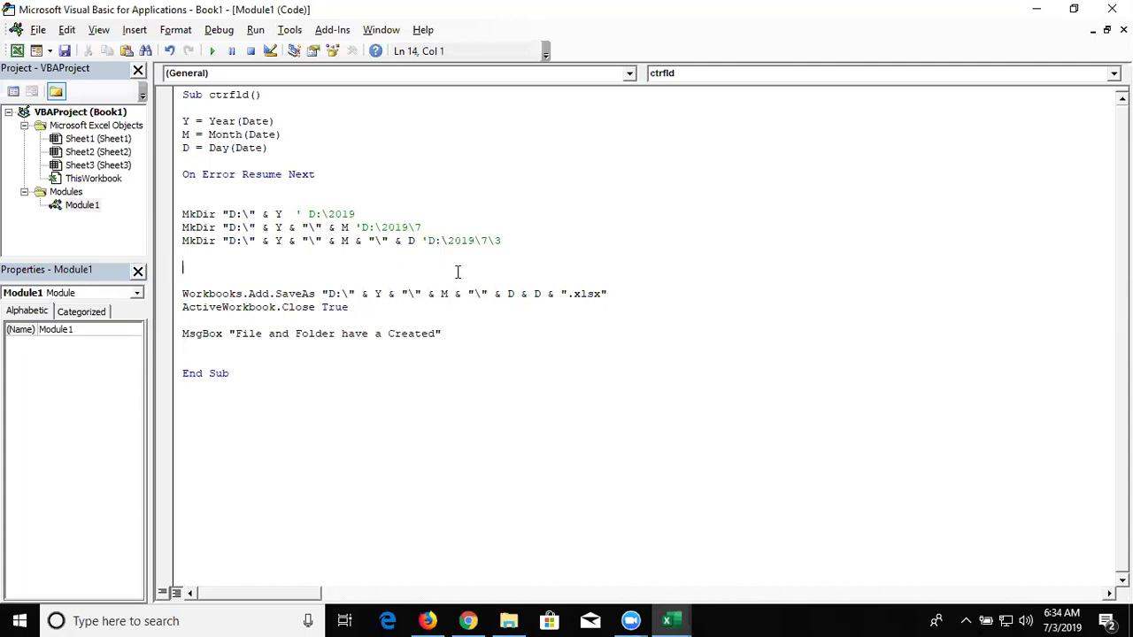
# Review how M = Month(Date) and Year(Date) feed the MkDir folder paths
pyautogui.doubleClick(214, 134)
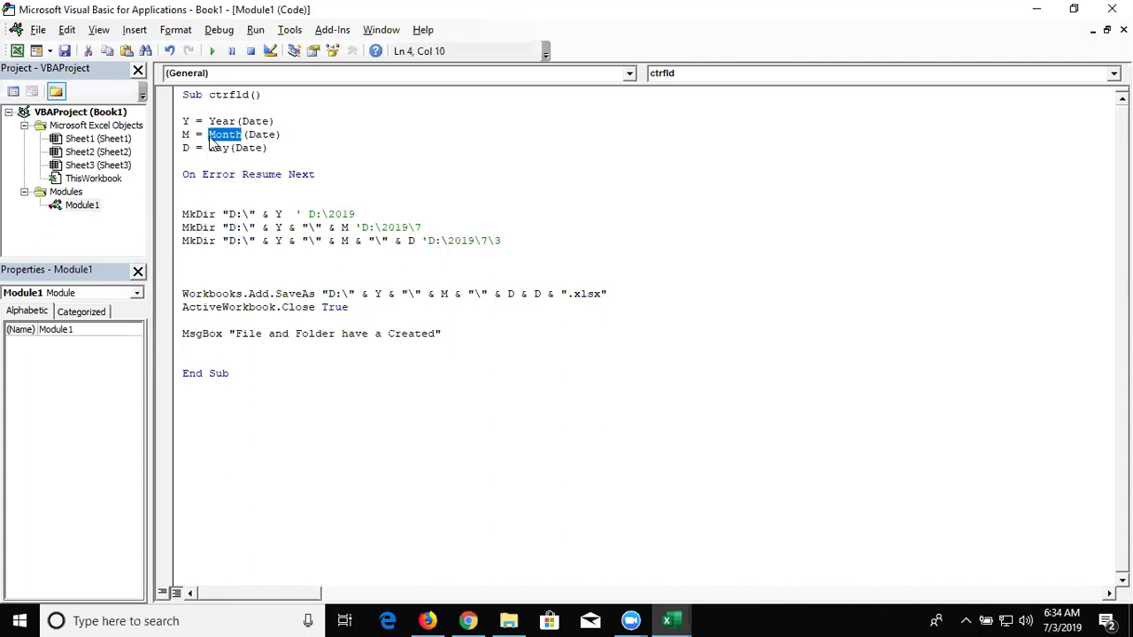
pyautogui.doubleClick(345, 227)
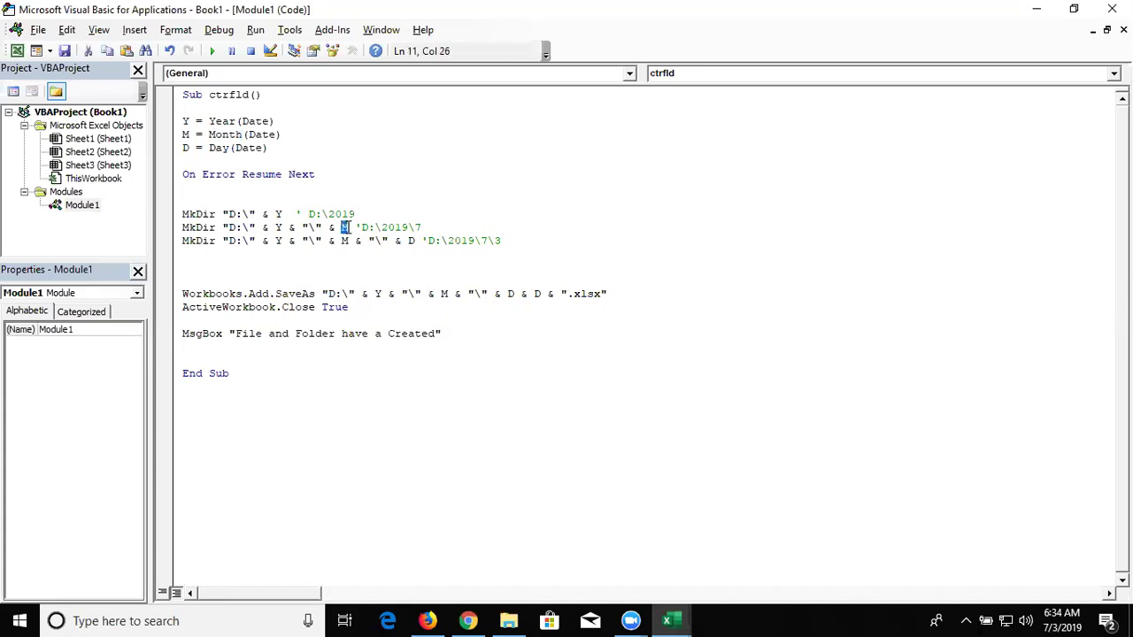
pyautogui.click(232, 135)
pyautogui.doubleClick(257, 139)
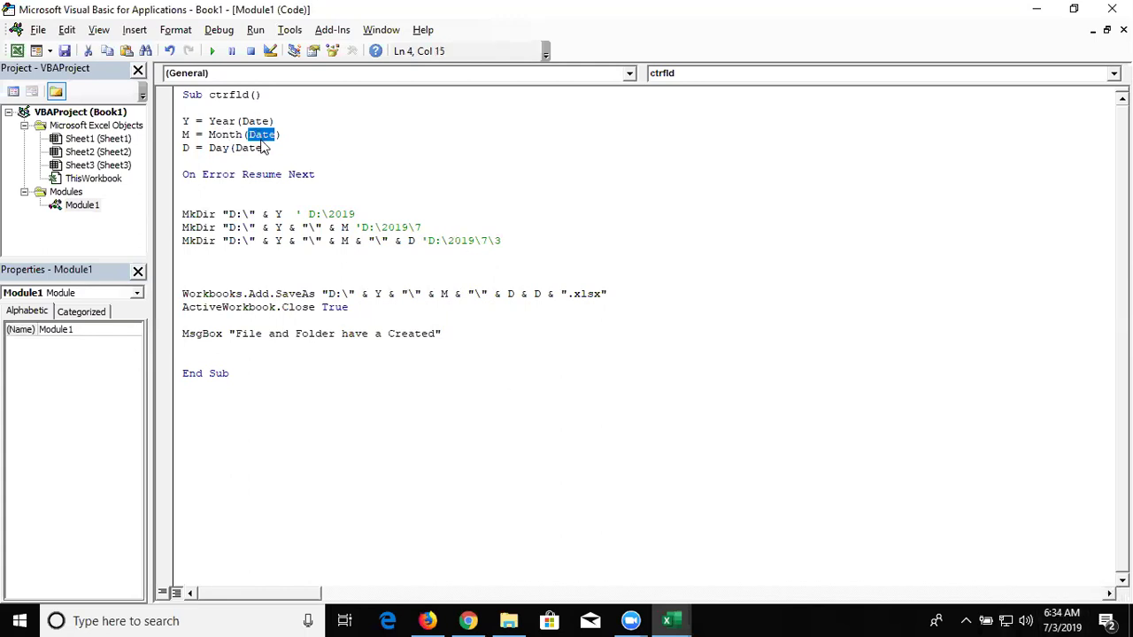
pyautogui.doubleClick(188, 134)
pyautogui.doubleClick(216, 135)
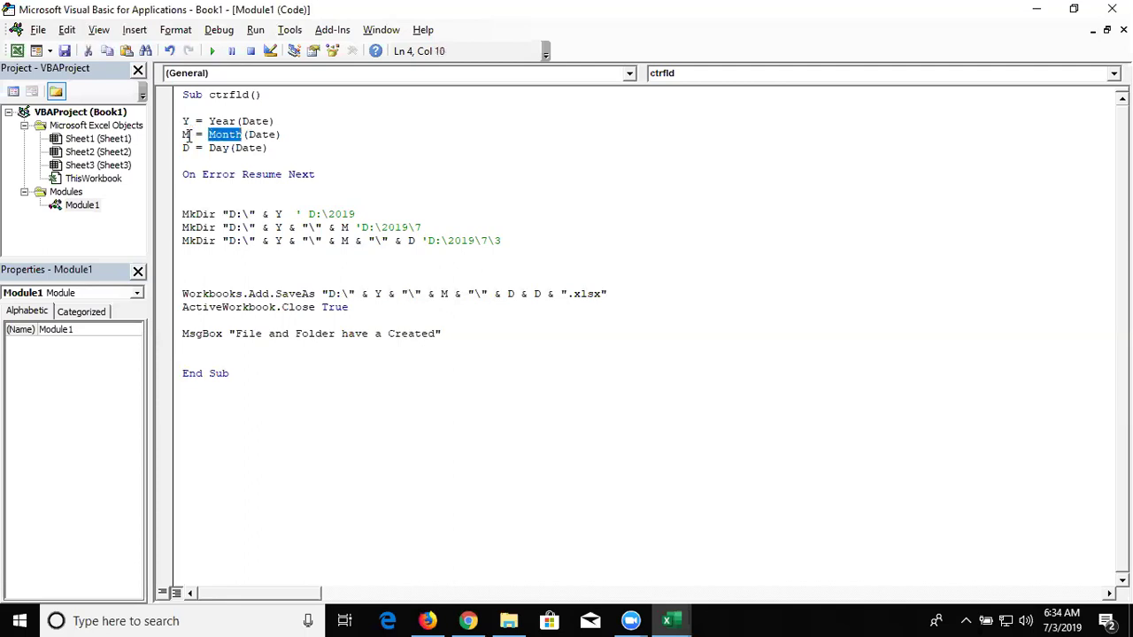
pyautogui.doubleClick(187, 135)
pyautogui.doubleClick(344, 227)
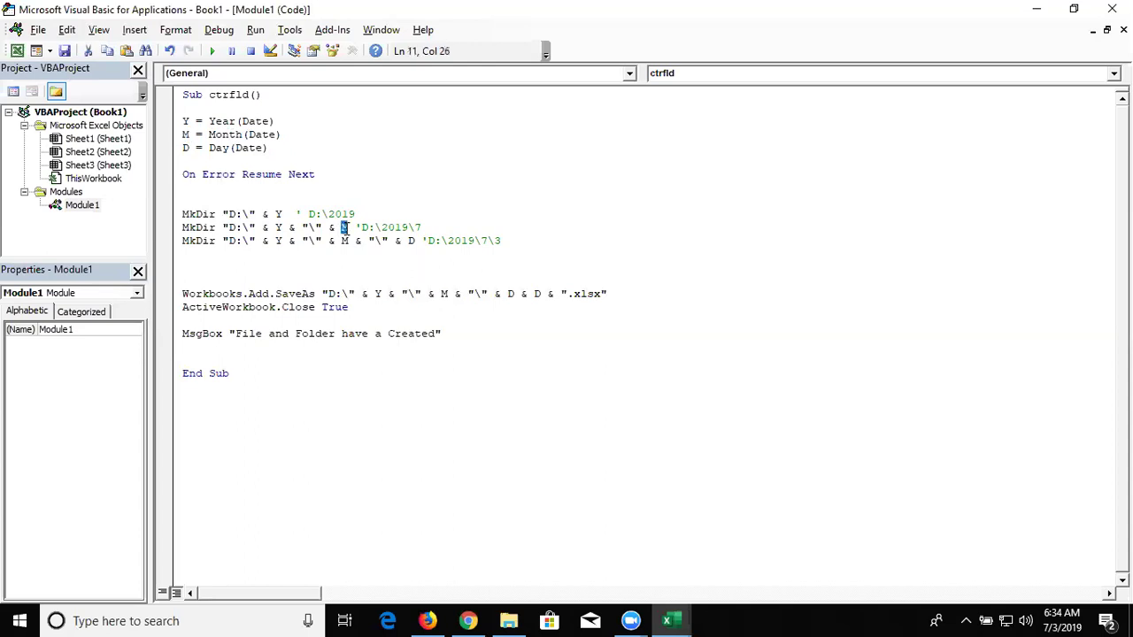
pyautogui.click(362, 253)
pyautogui.doubleClick(263, 122)
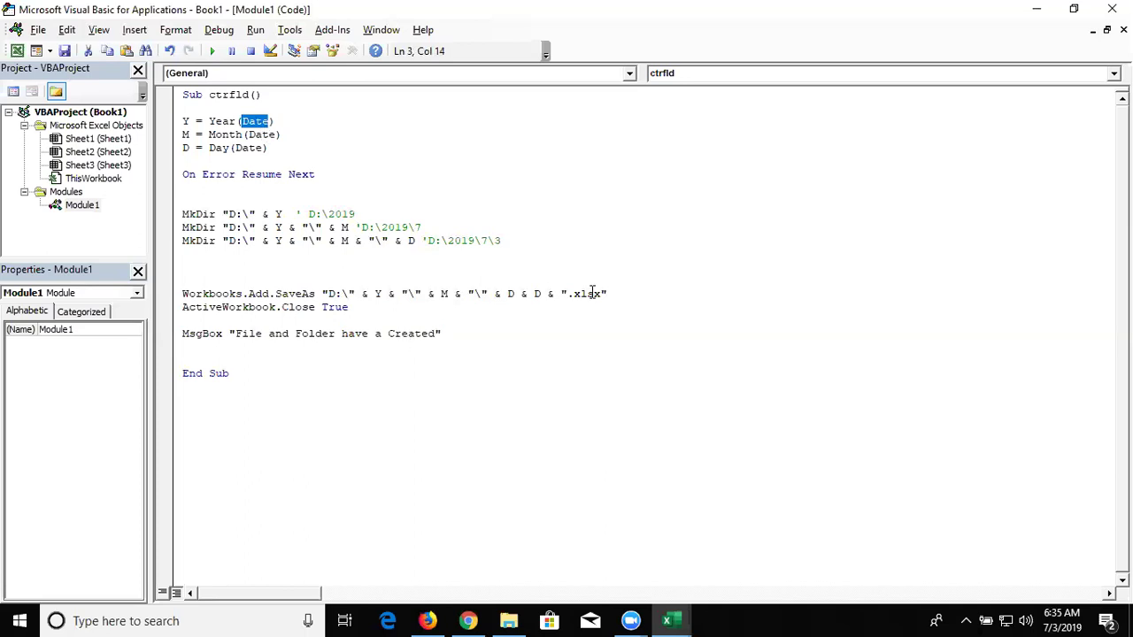
# Run the ctrfld macro from Excel's Macros list and acknowledge its completion message
pyautogui.click(665, 620)
pyautogui.click(595, 594)
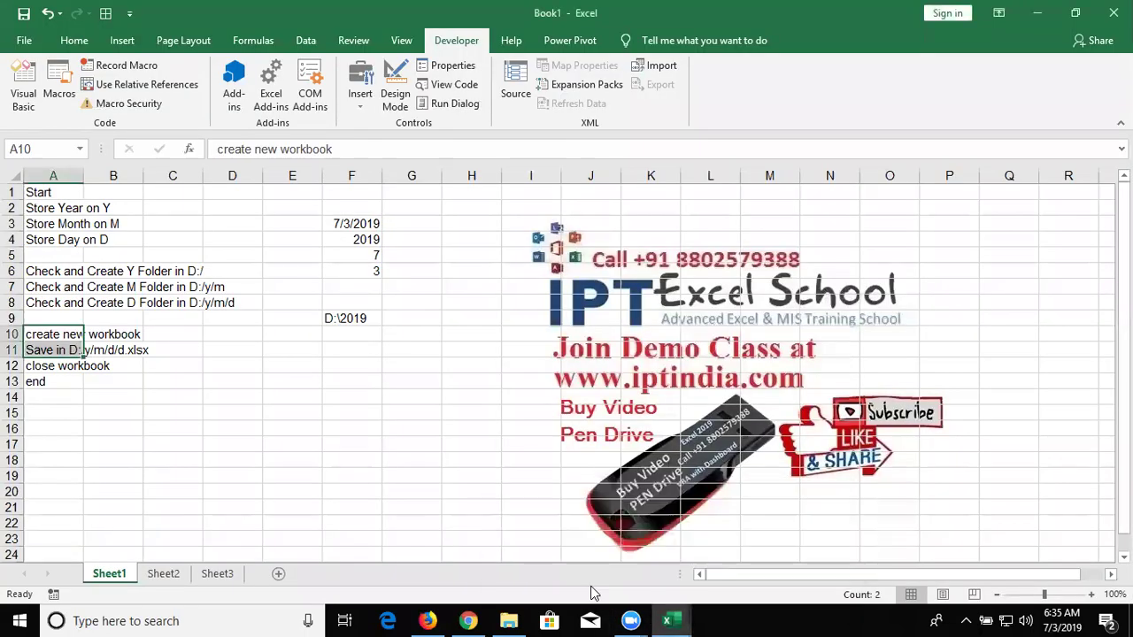
pyautogui.click(420, 397)
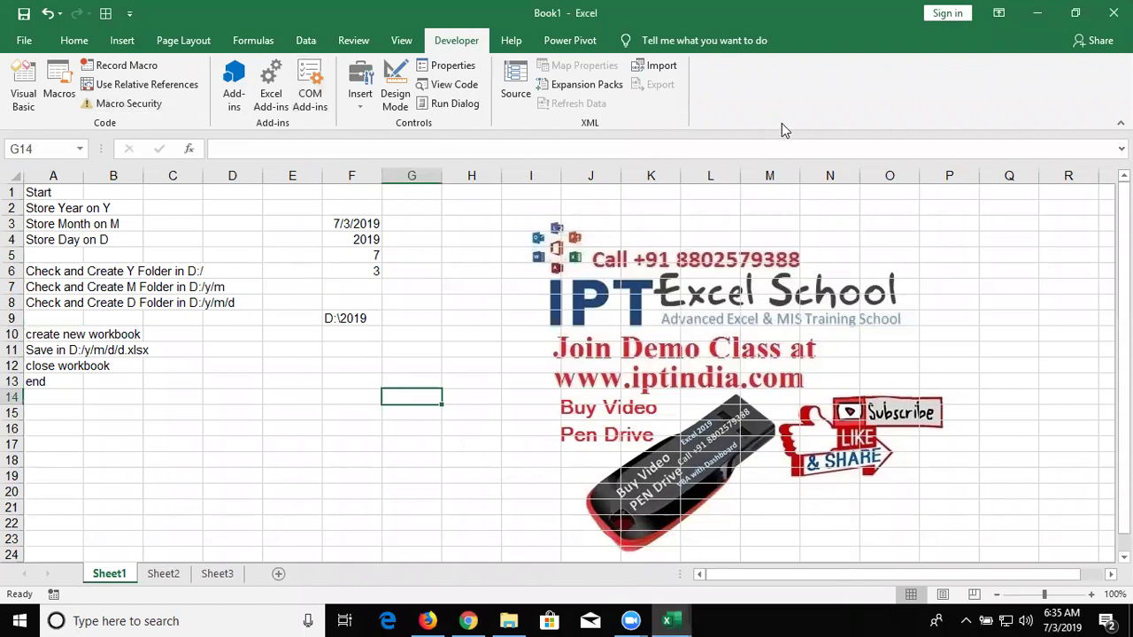
pyautogui.click(71, 93)
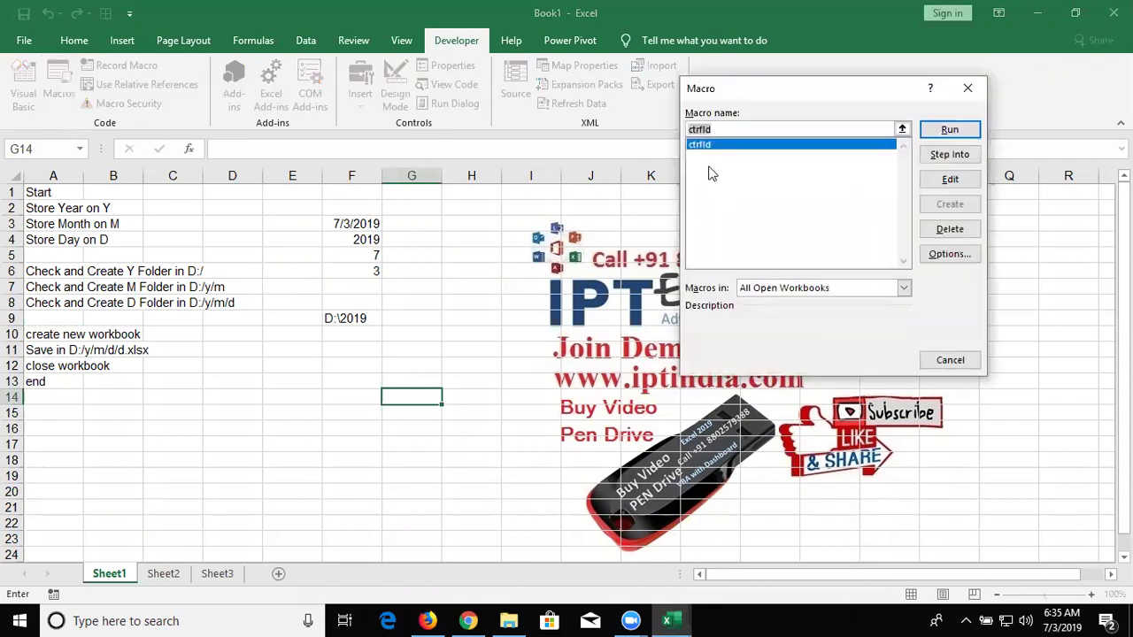
pyautogui.click(948, 130)
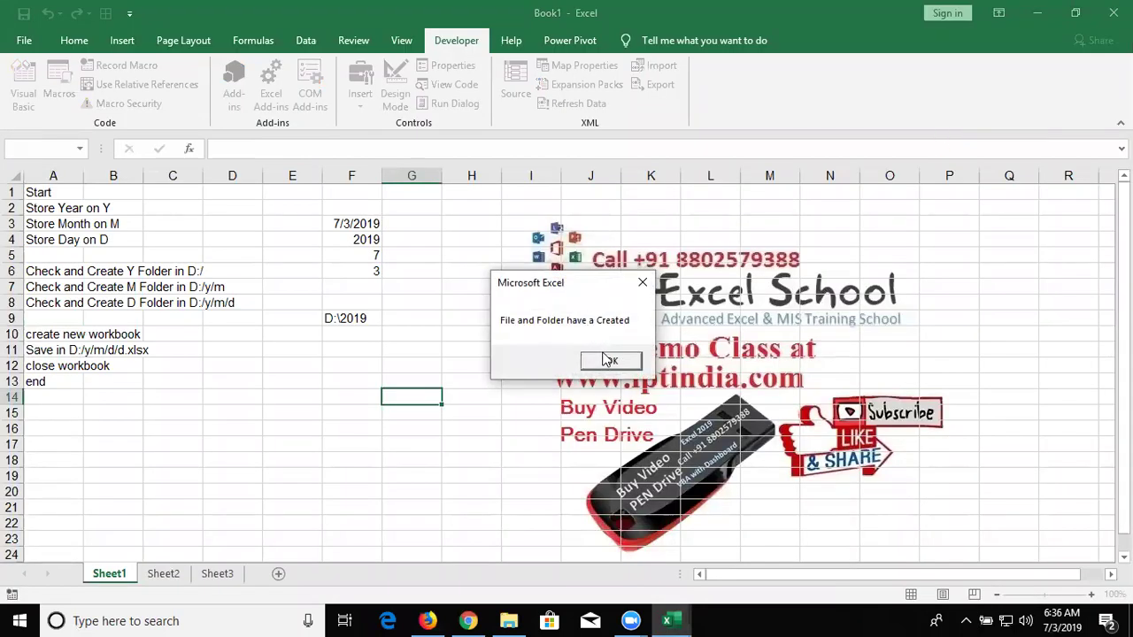
pyautogui.click(607, 359)
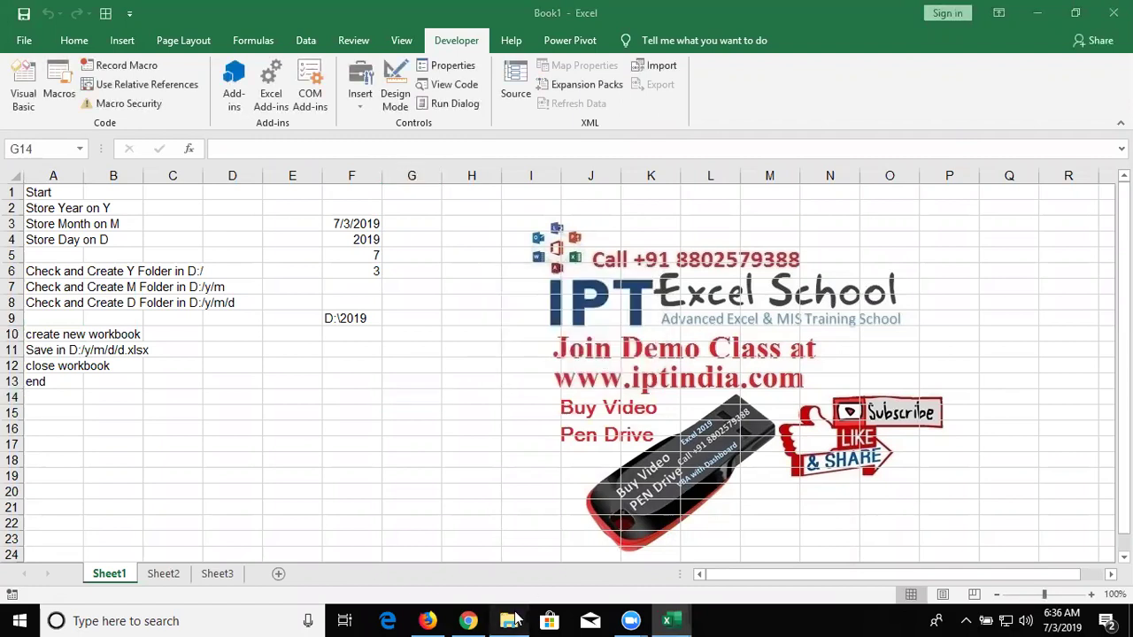
pyautogui.click(510, 620)
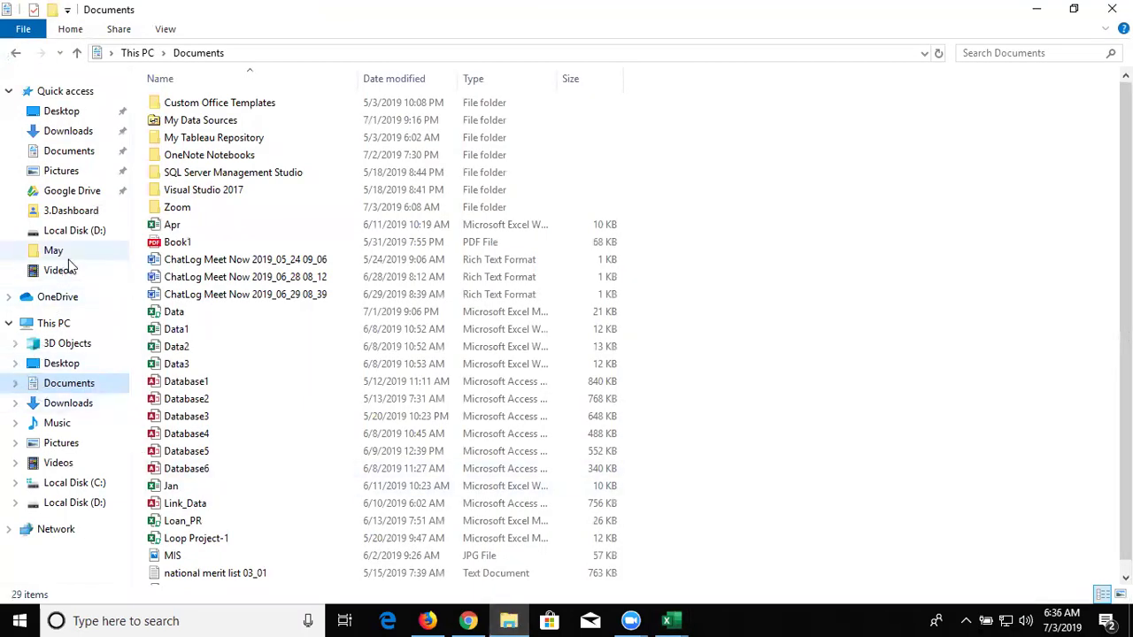
# Browse D:\2019\7 and find an empty folder 3 beside a misplaced workbook 33
pyautogui.click(81, 237)
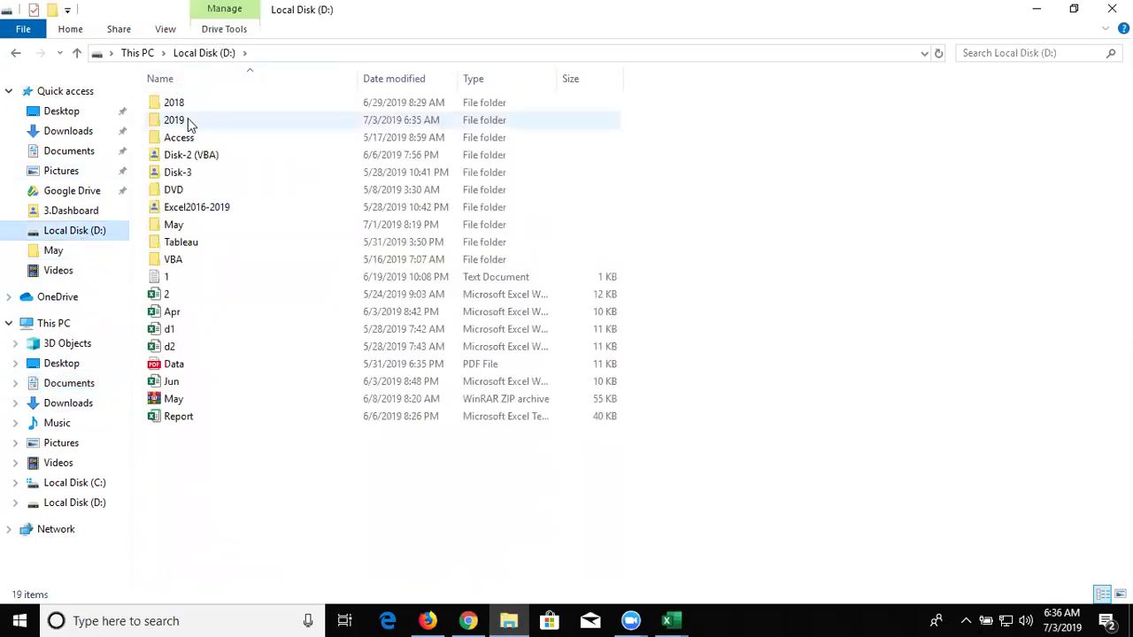
pyautogui.doubleClick(187, 122)
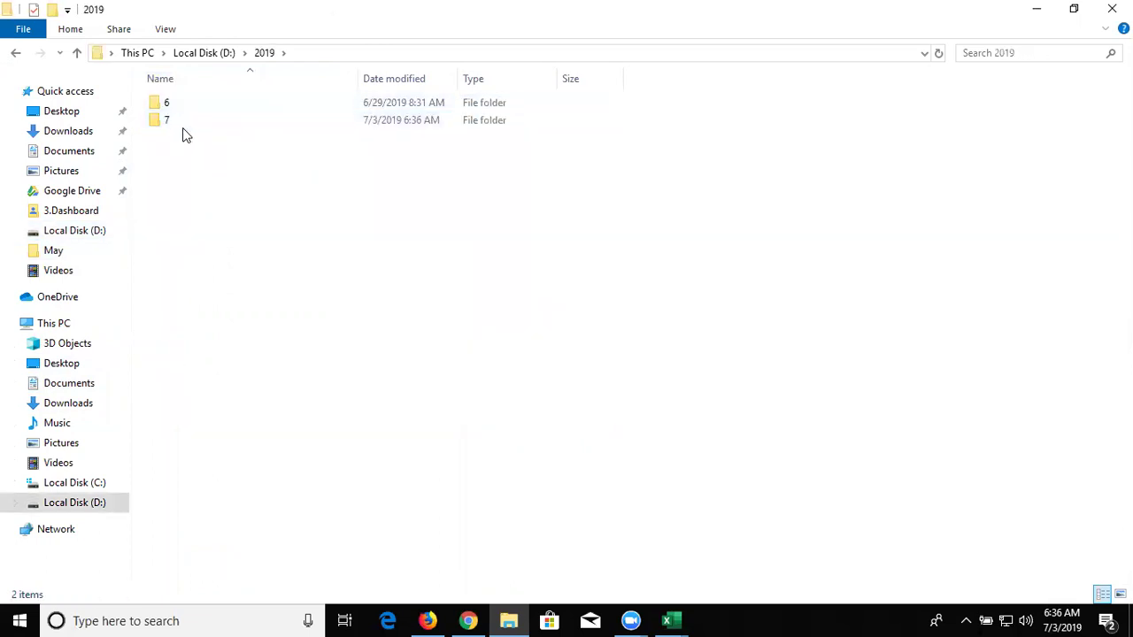
pyautogui.click(192, 124)
pyautogui.doubleClick(192, 124)
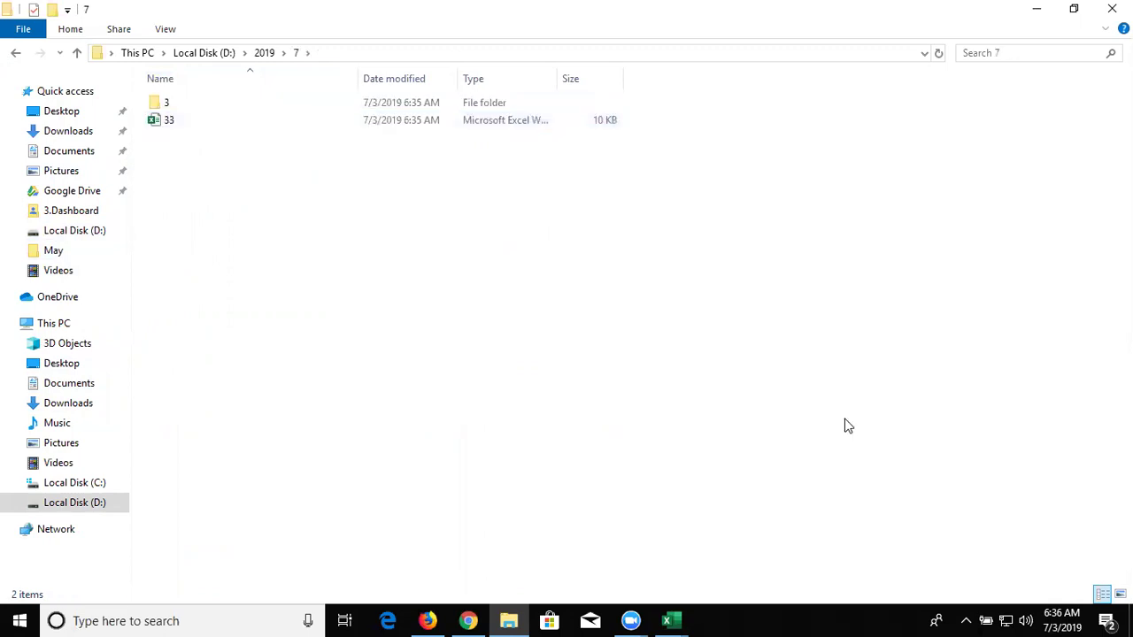
pyautogui.click(345, 99)
pyautogui.doubleClick(345, 99)
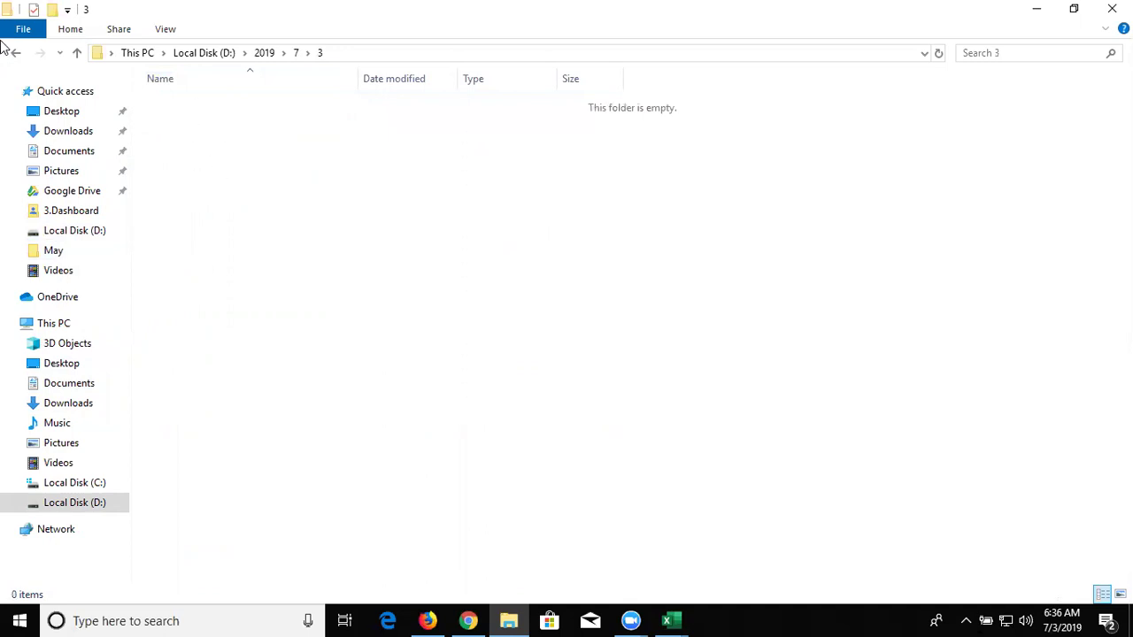
pyautogui.hotkey('alt', 'Left')
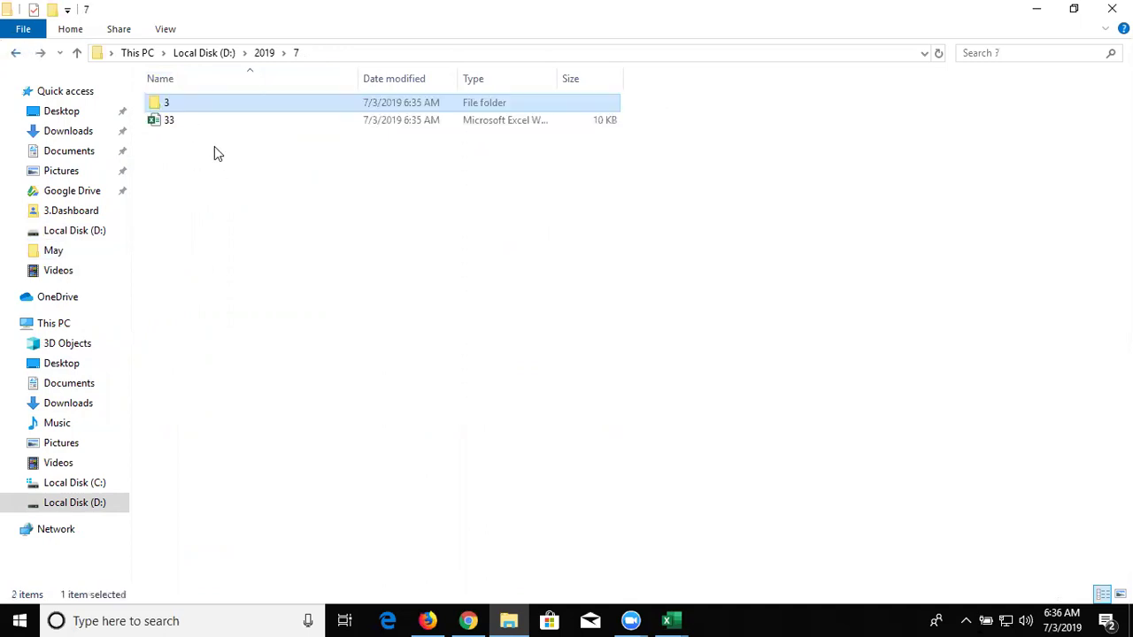
pyautogui.click(189, 127)
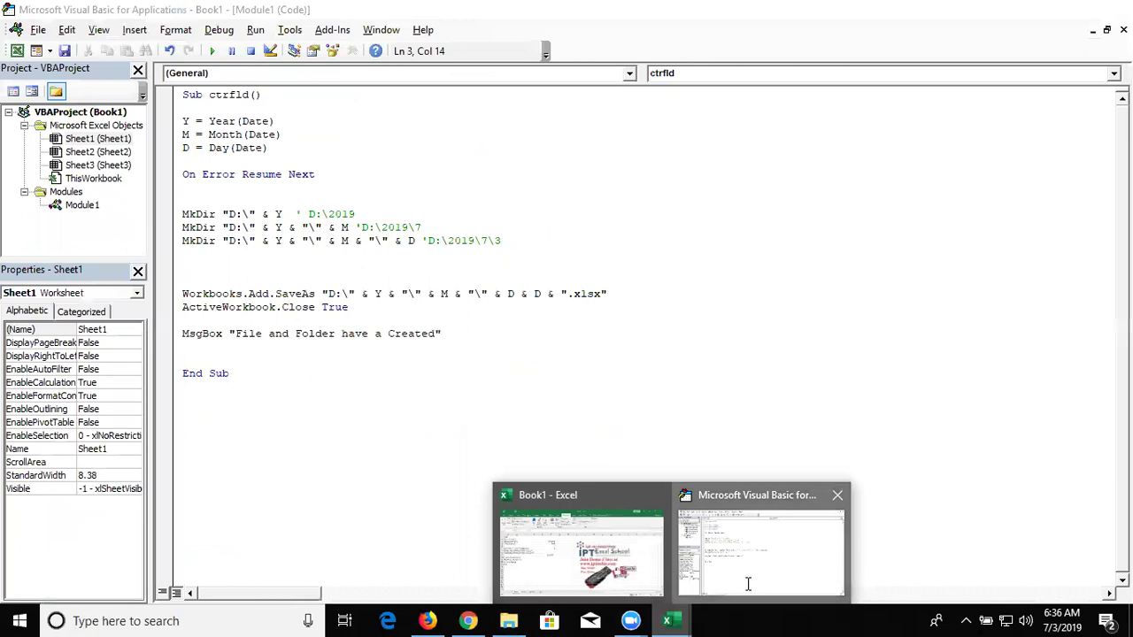
# Insert & "\" between the day folder and file name on the SaveAs line
pyautogui.moveTo(668, 621)
pyautogui.click(745, 581)
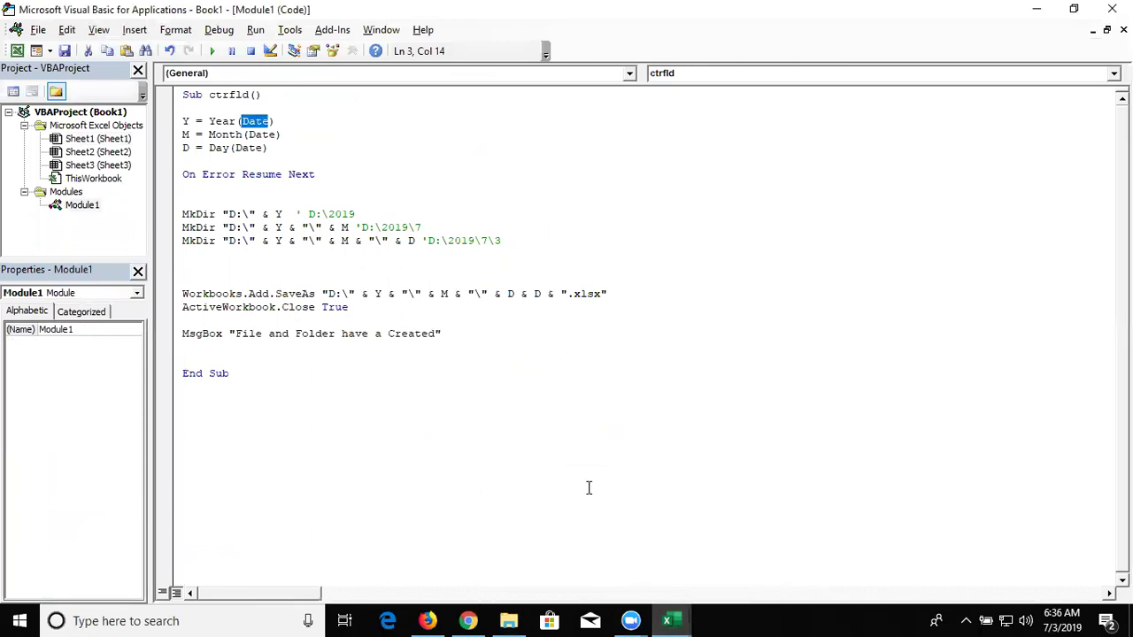
pyautogui.click(521, 299)
pyautogui.write('"')
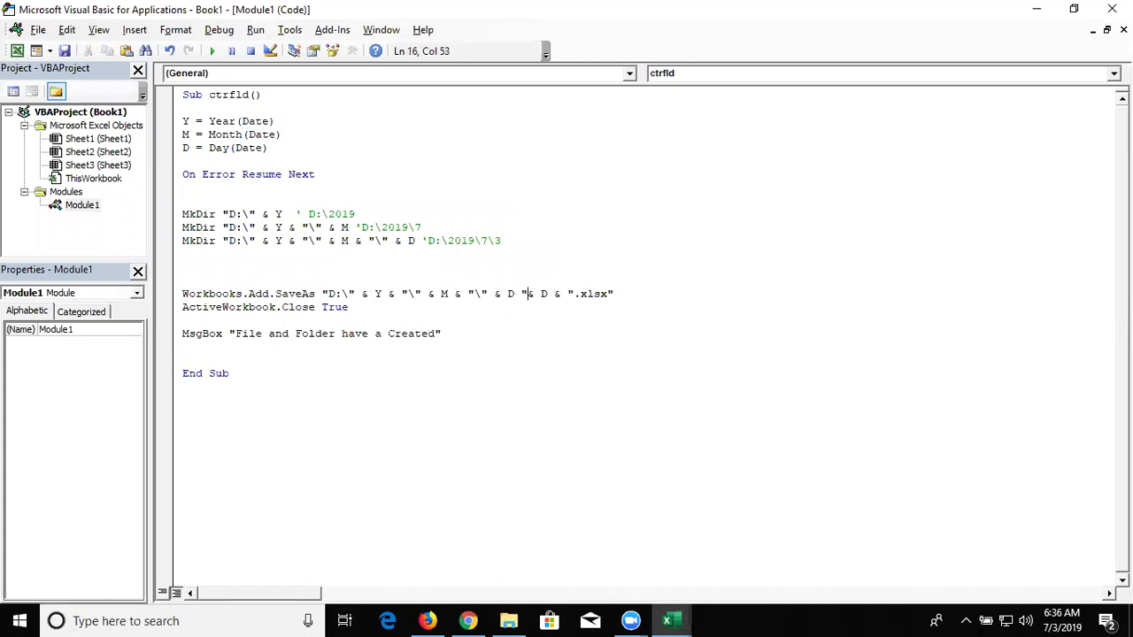
pyautogui.write('\\"')
pyautogui.press('Left')
pyautogui.press('Left')
pyautogui.press('Left')
pyautogui.write('&')
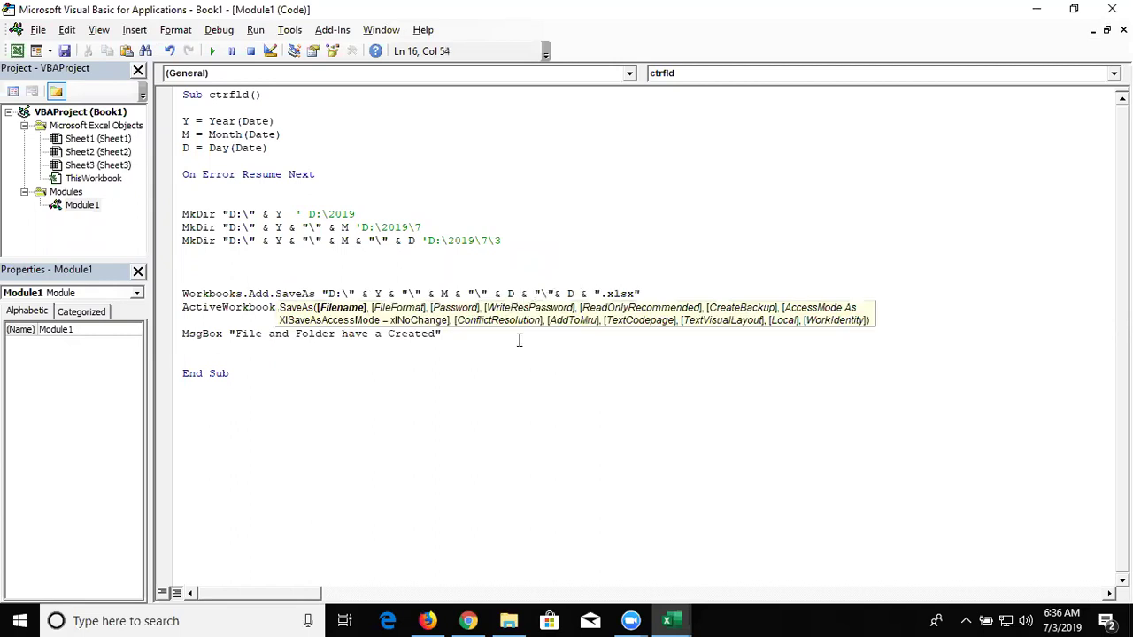
pyautogui.click(526, 379)
# Rerun the ctrfld macro and dismiss its completion message
pyautogui.click(347, 245)
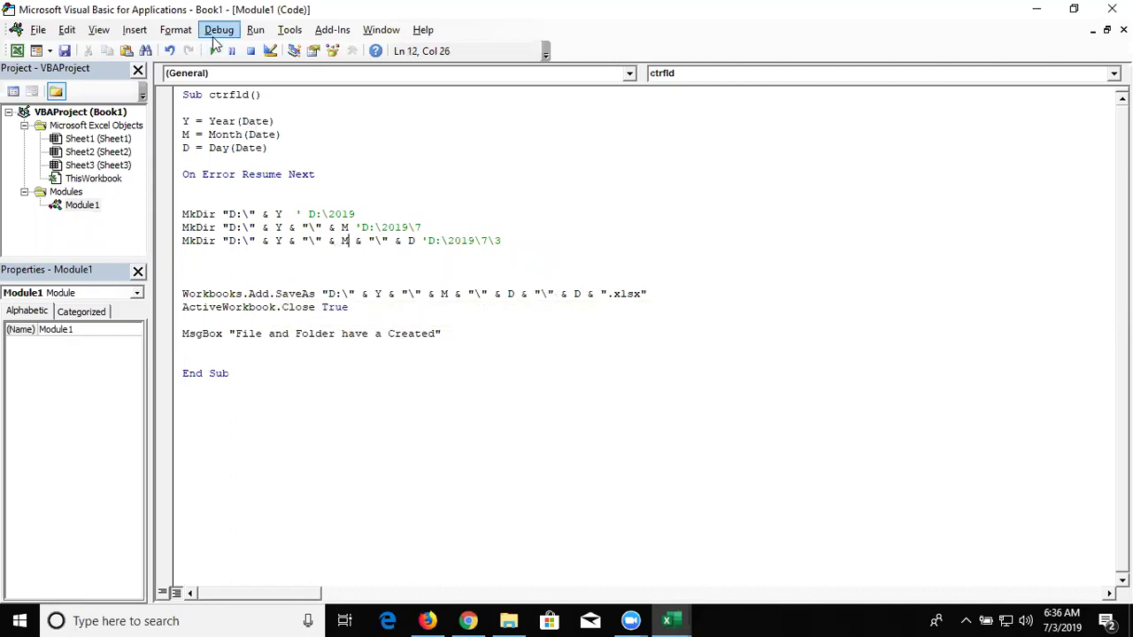
pyautogui.click(214, 51)
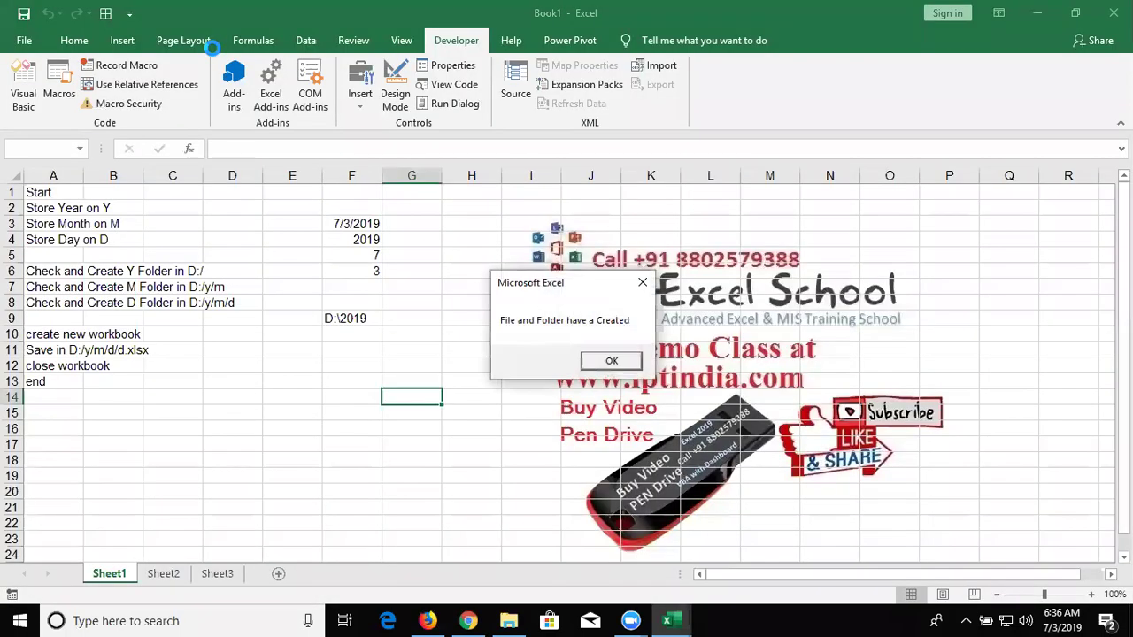
pyautogui.click(610, 361)
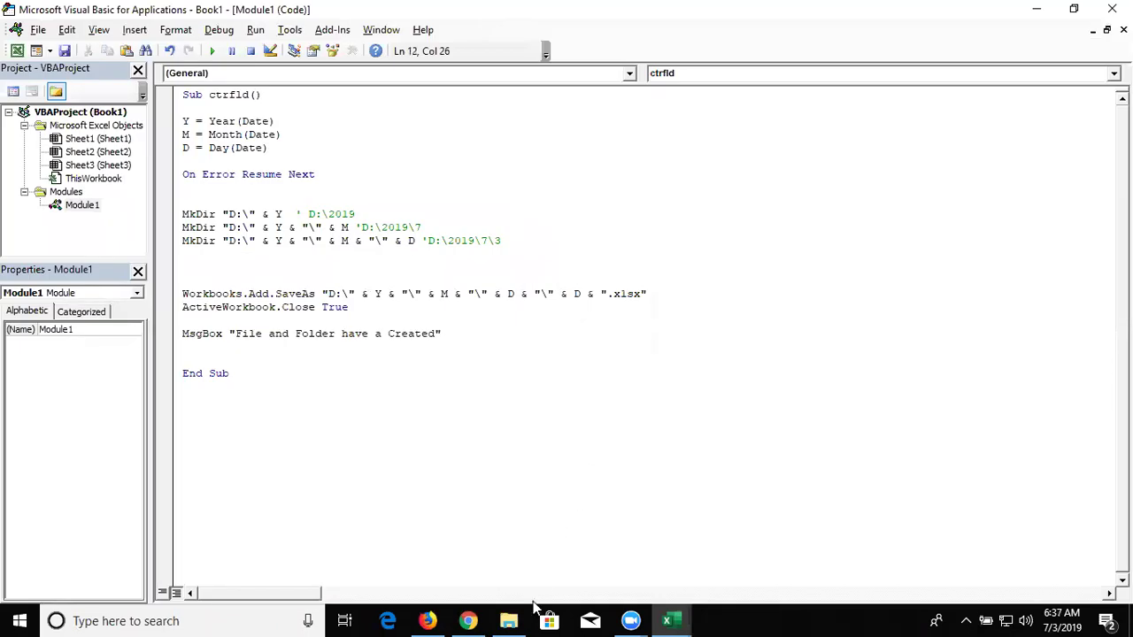
# Confirm workbook 3 now sits inside D:\2019\7\3, then show the desktop
pyautogui.click(509, 620)
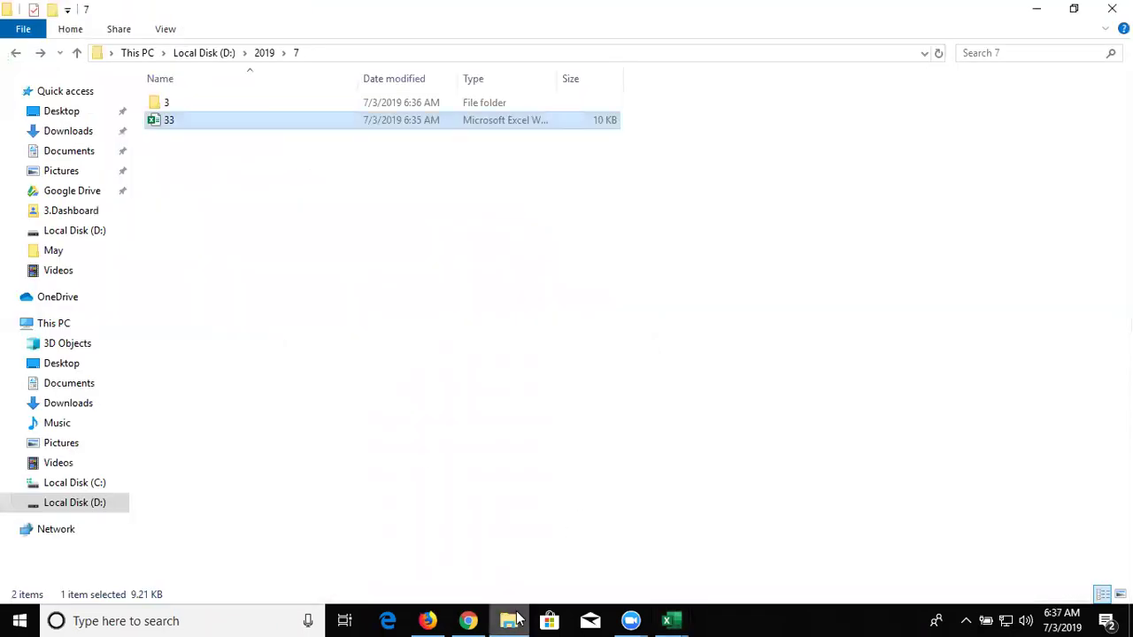
pyautogui.doubleClick(254, 102)
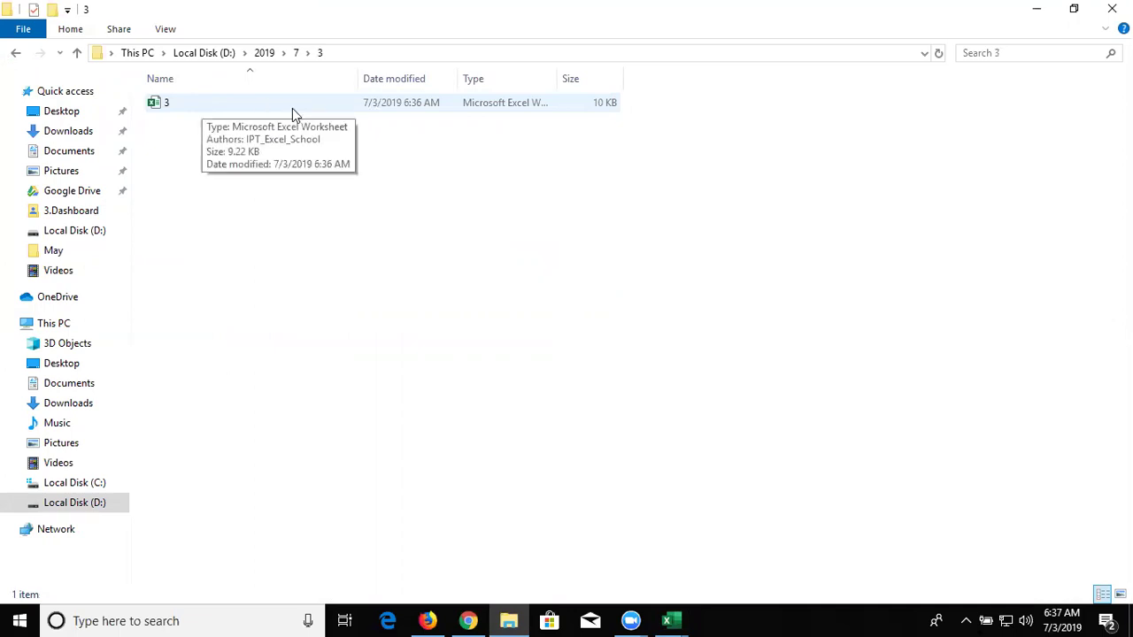
pyautogui.click(427, 53)
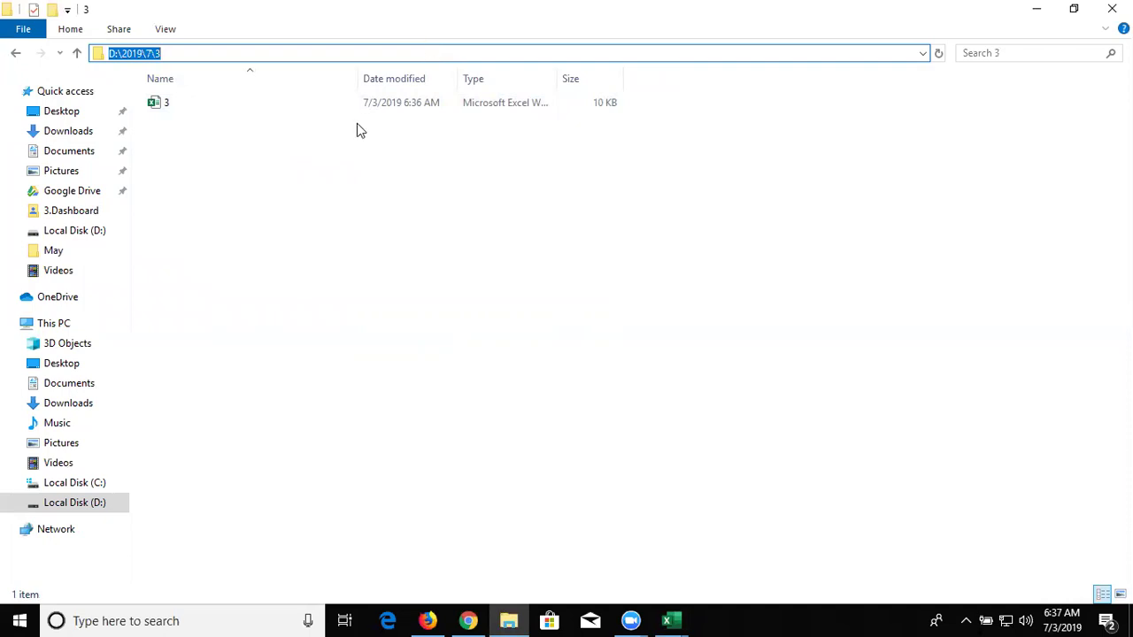
pyautogui.click(378, 105)
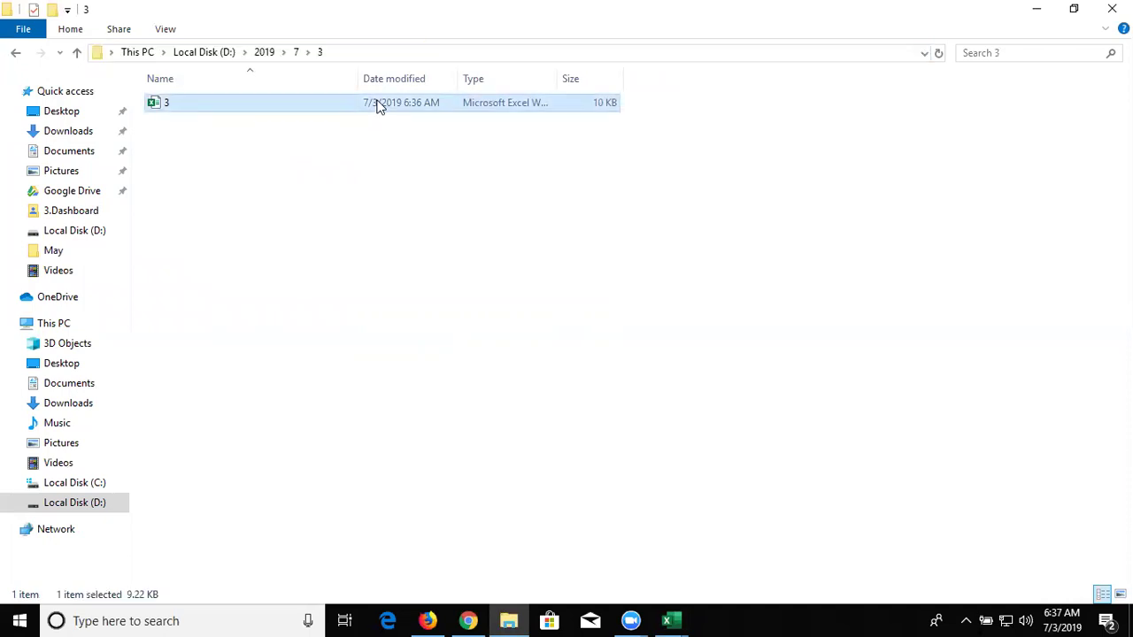
pyautogui.press('super+d')
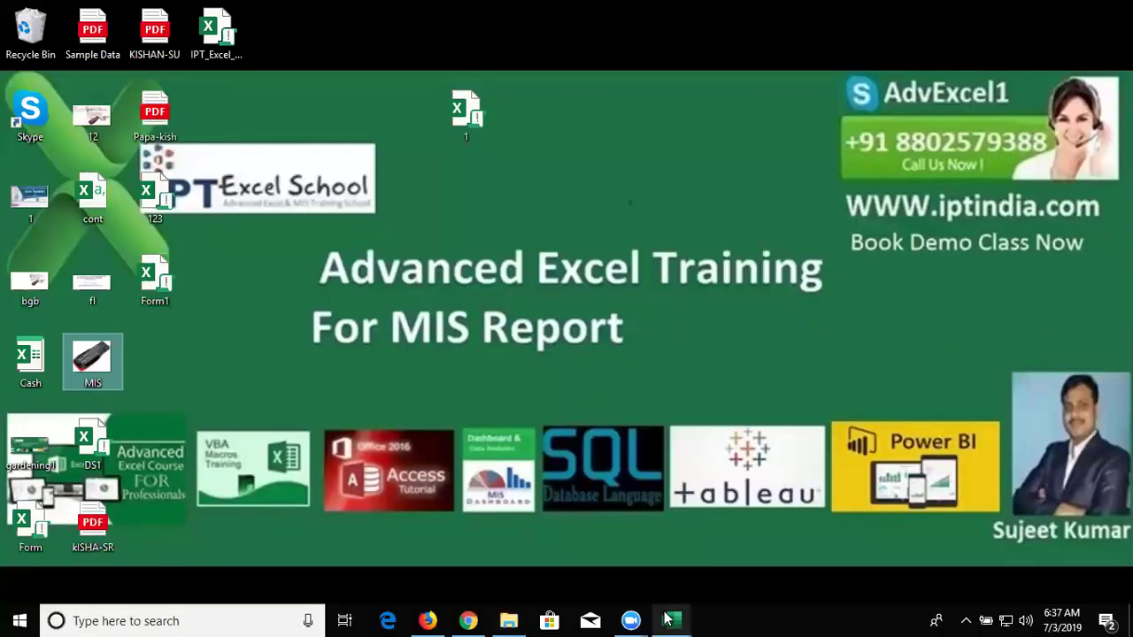
# Copy the entire ctrfld macro code from the VBA editor and bring up Gmail in Chrome
pyautogui.click(739, 556)
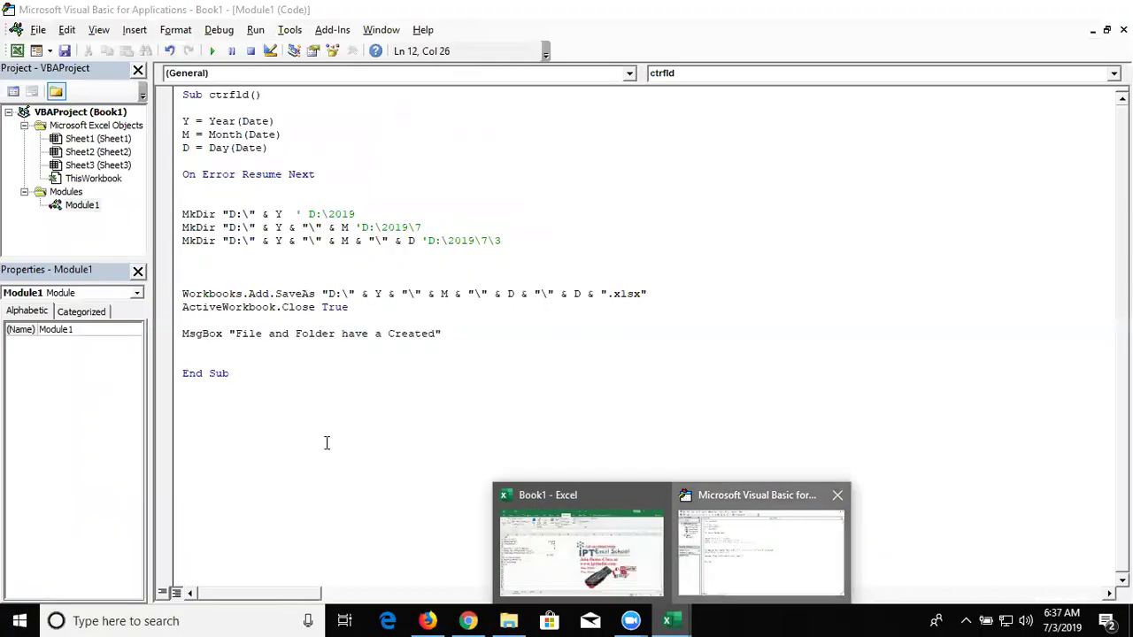
pyautogui.moveTo(296, 380); pyautogui.dragTo(159, 86)
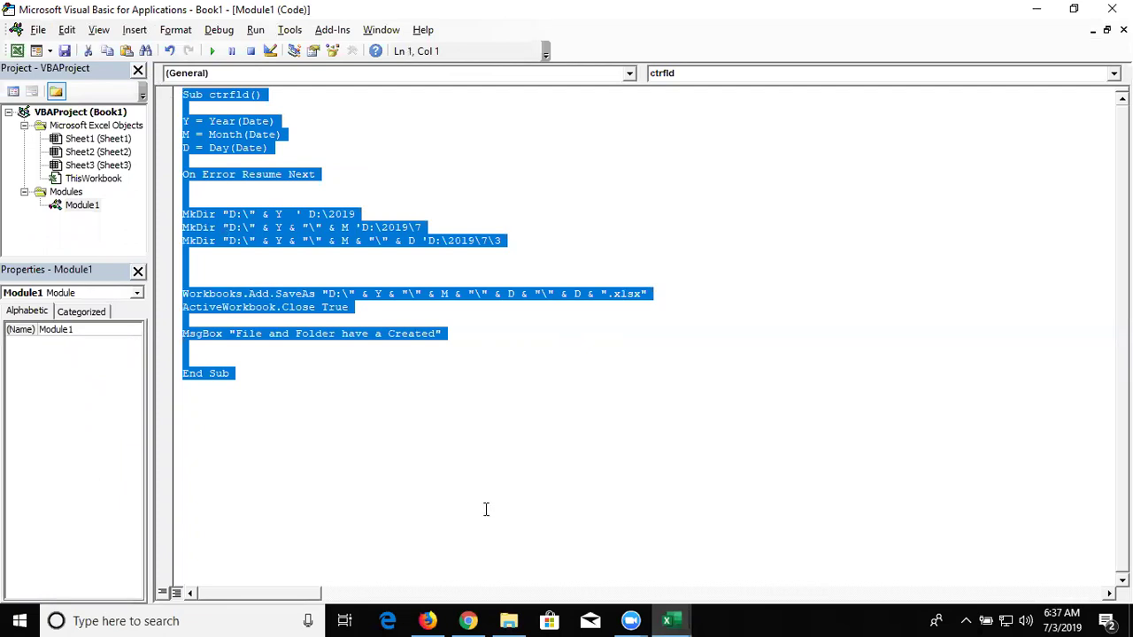
pyautogui.click(471, 619)
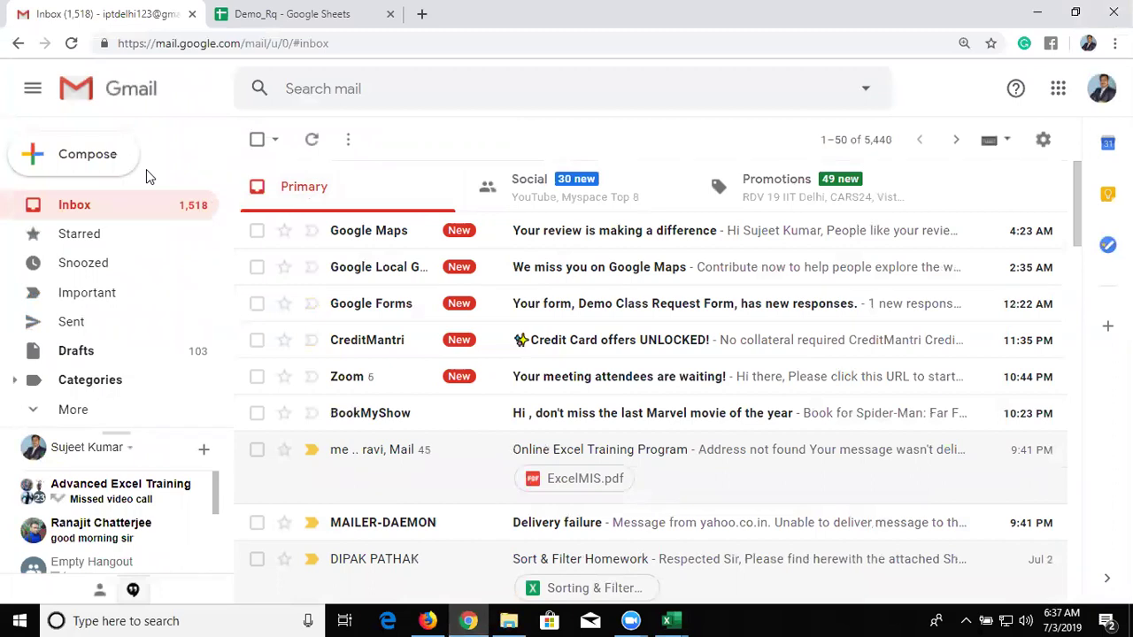
# Start a new email with the macro code pasted in the body and subject 'Code'
pyautogui.click(96, 158)
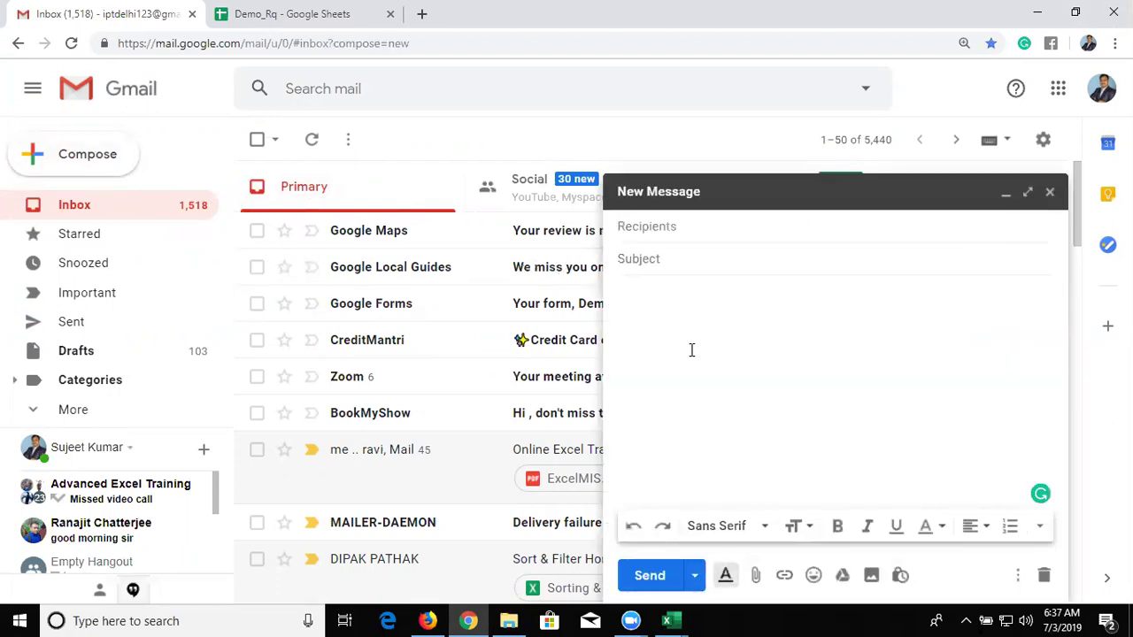
pyautogui.hotkey('ctrl', 'v')
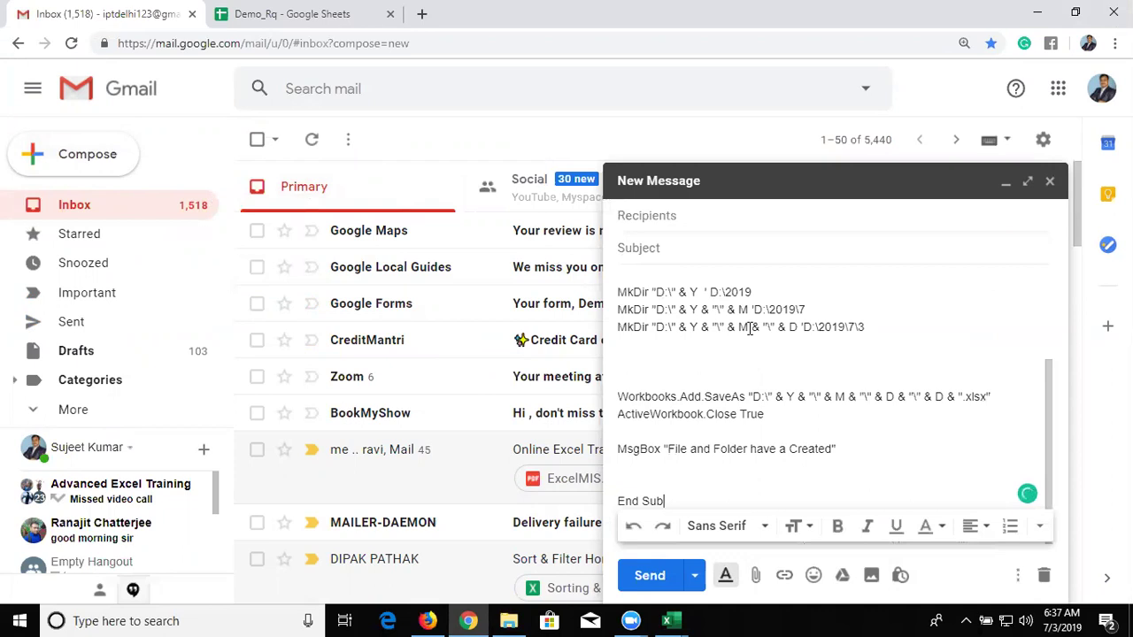
pyautogui.click(713, 288)
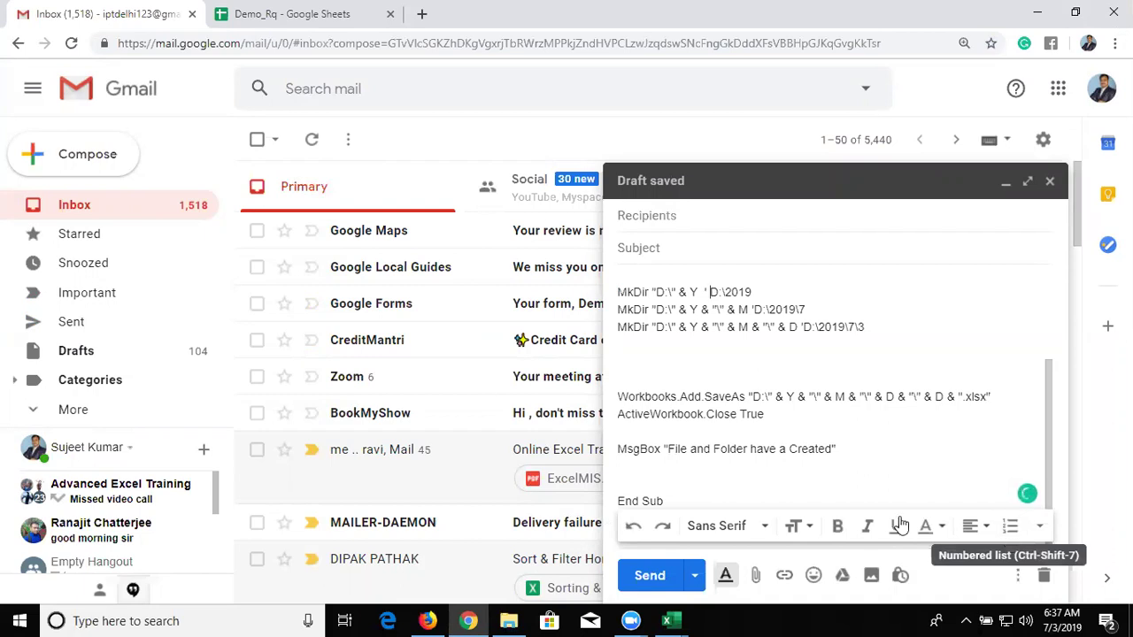
pyautogui.click(807, 255)
pyautogui.write('Code')
# Address the email to two contacts chosen from the suggestions and send it
pyautogui.click(799, 214)
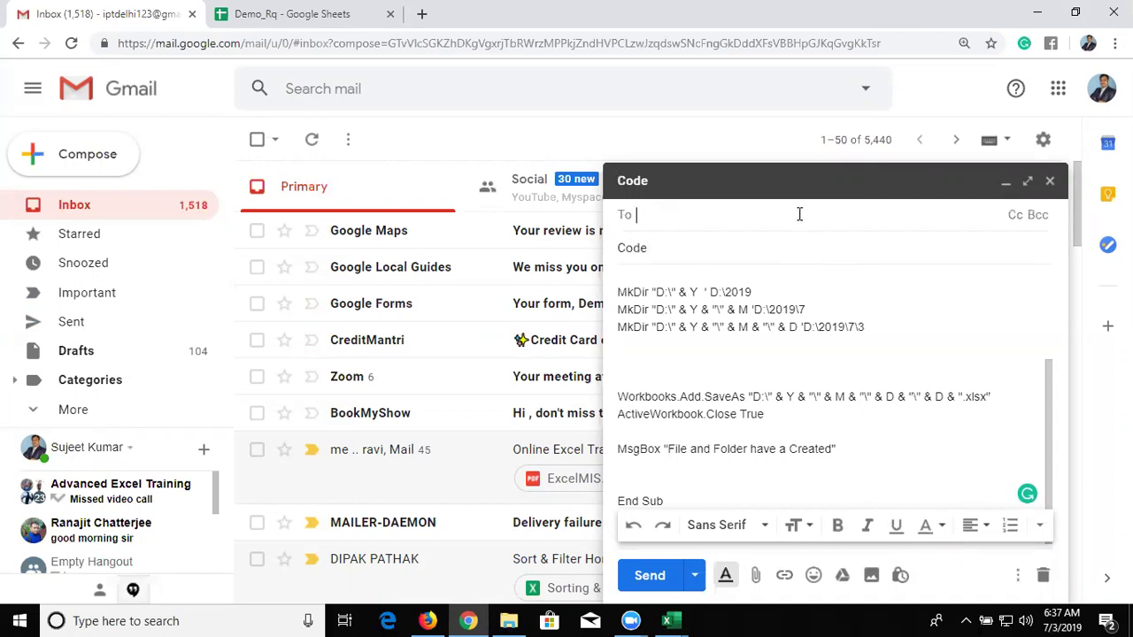
pyautogui.write('zah')
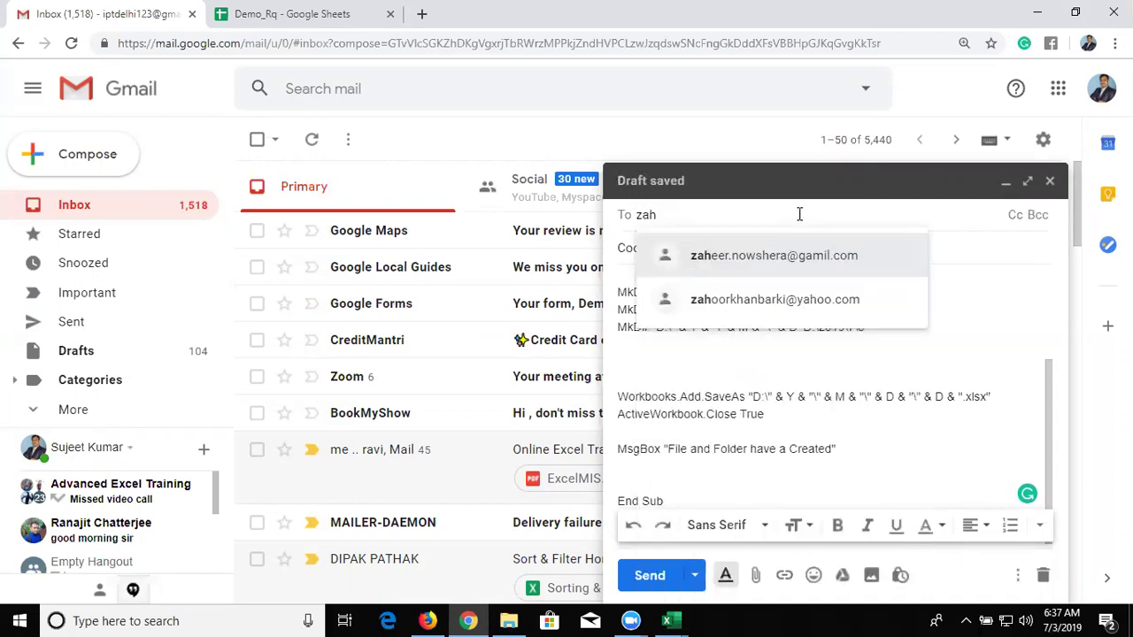
pyautogui.write('i')
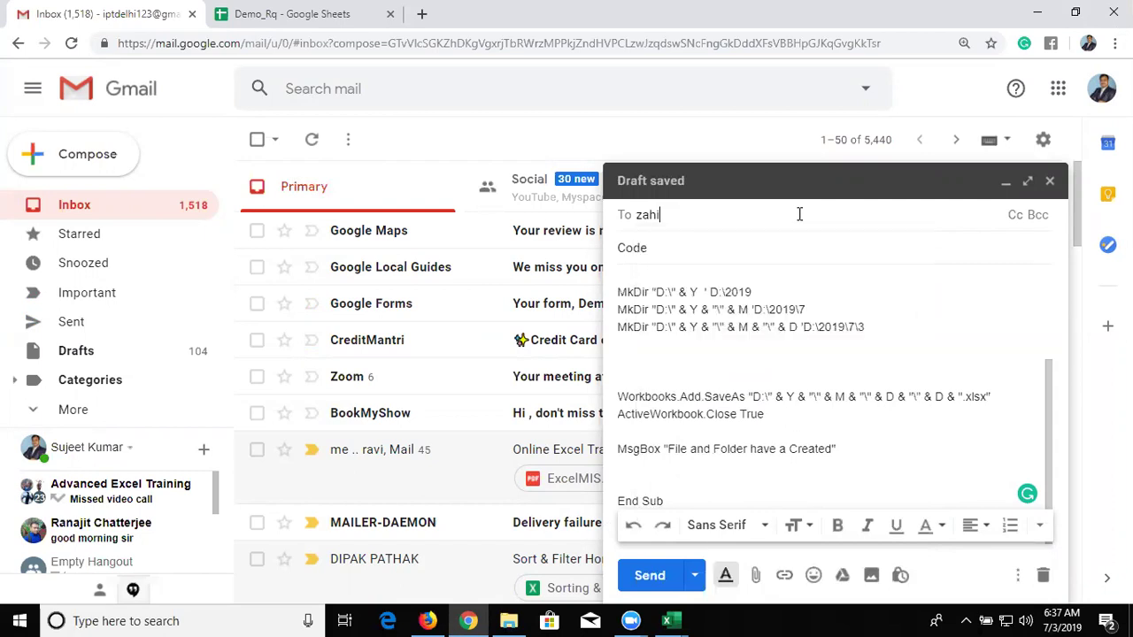
pyautogui.press('BackSpace')
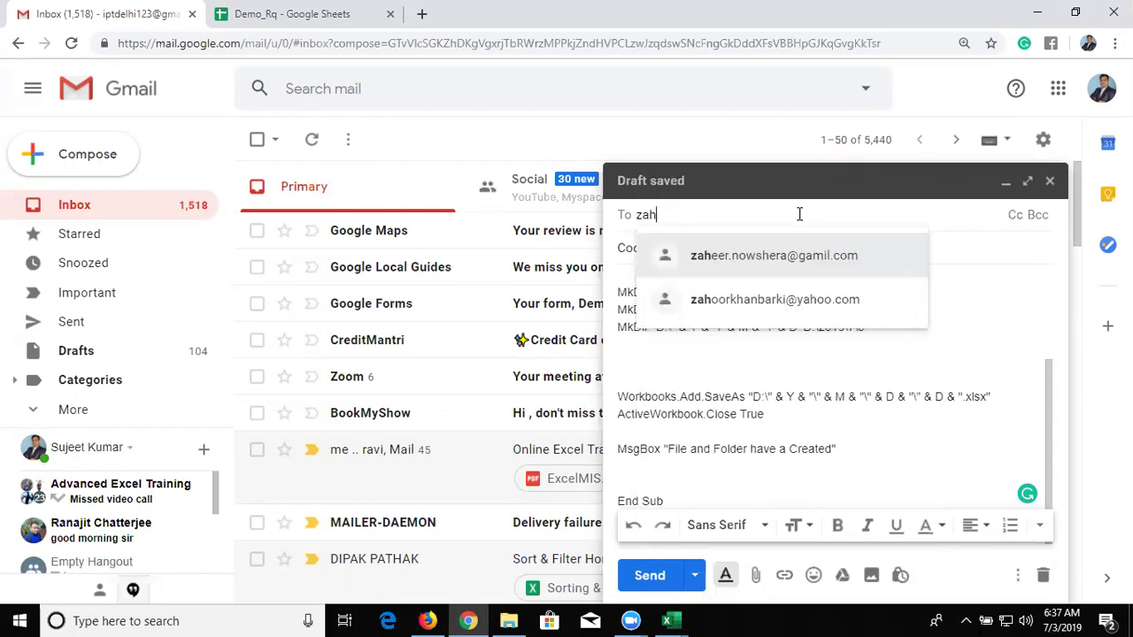
pyautogui.press('BackSpace')
pyautogui.press('BackSpace')
pyautogui.write('khan')
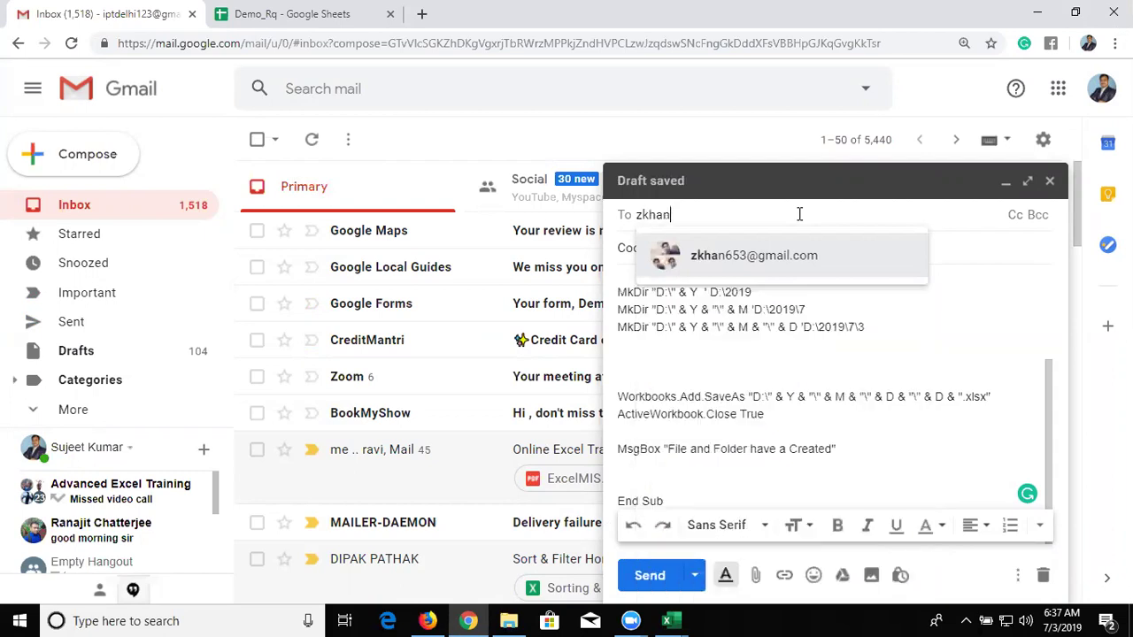
pyautogui.click(872, 268)
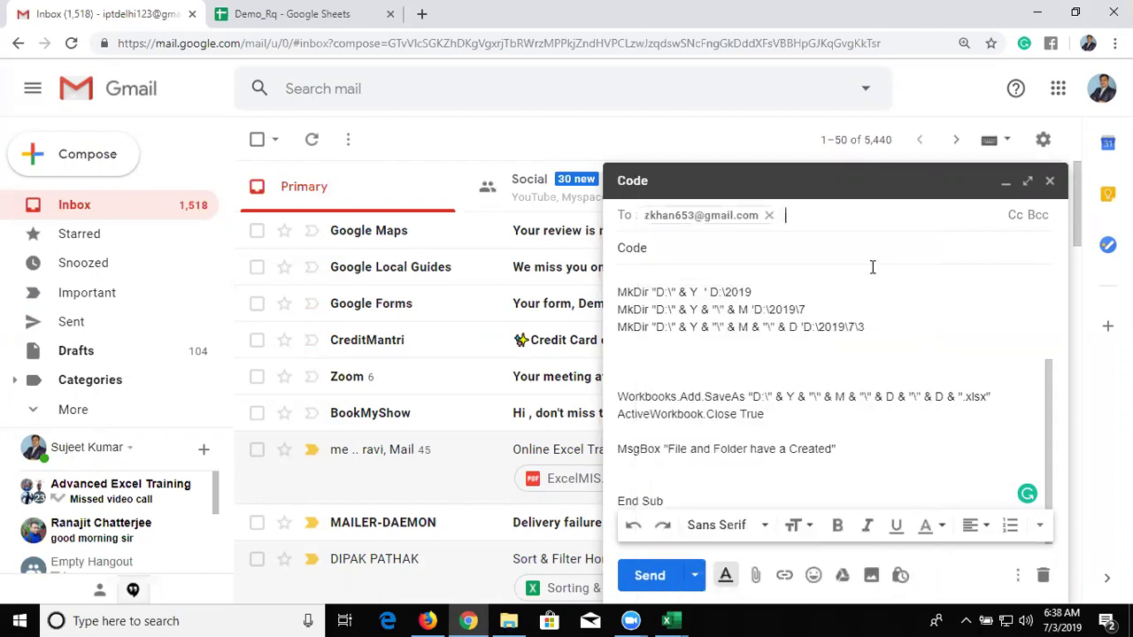
pyautogui.write('ra')
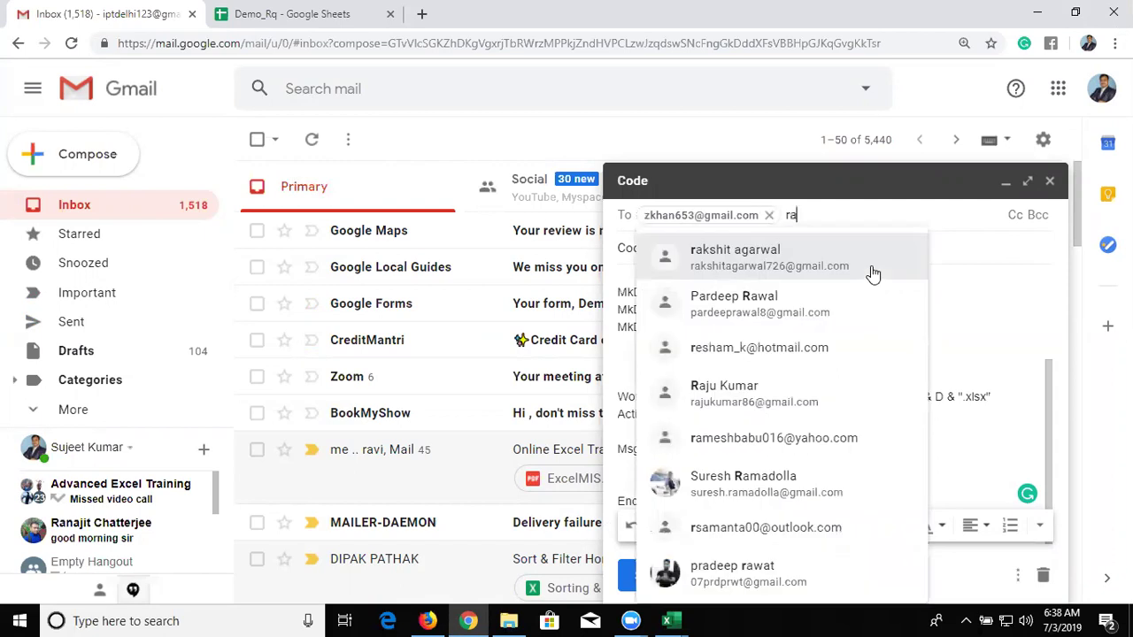
pyautogui.write('m')
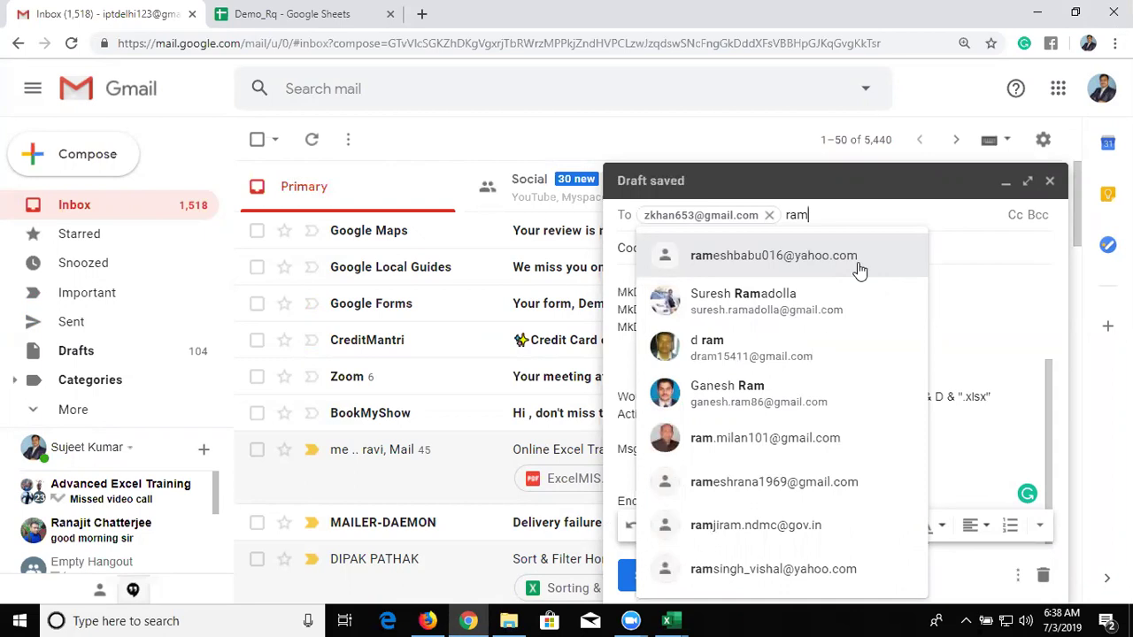
pyautogui.click(858, 263)
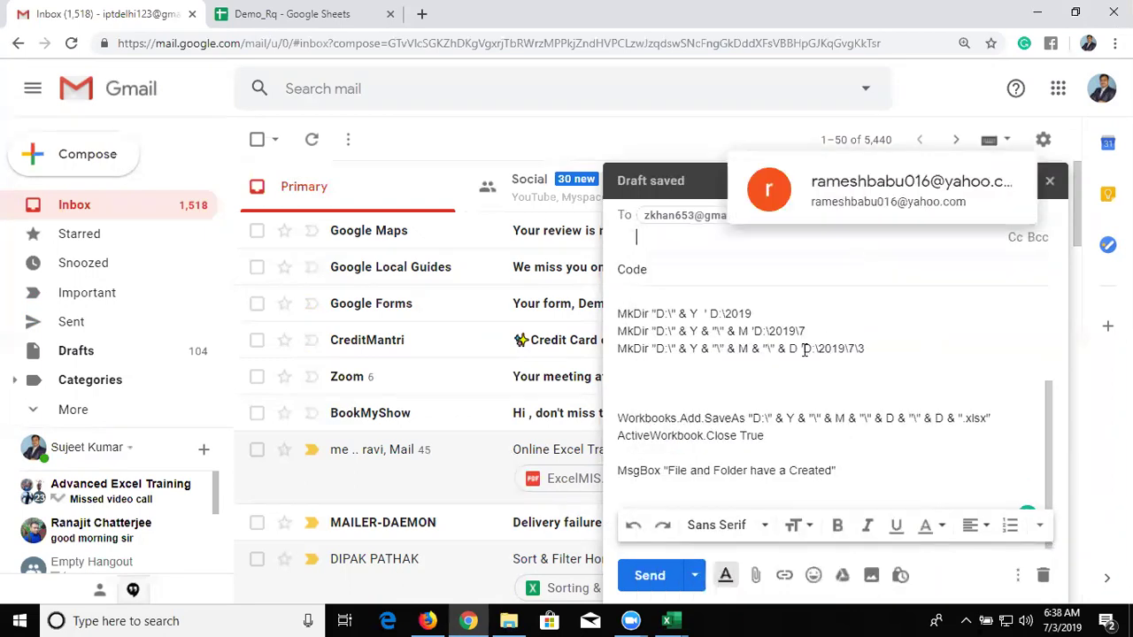
pyautogui.click(733, 509)
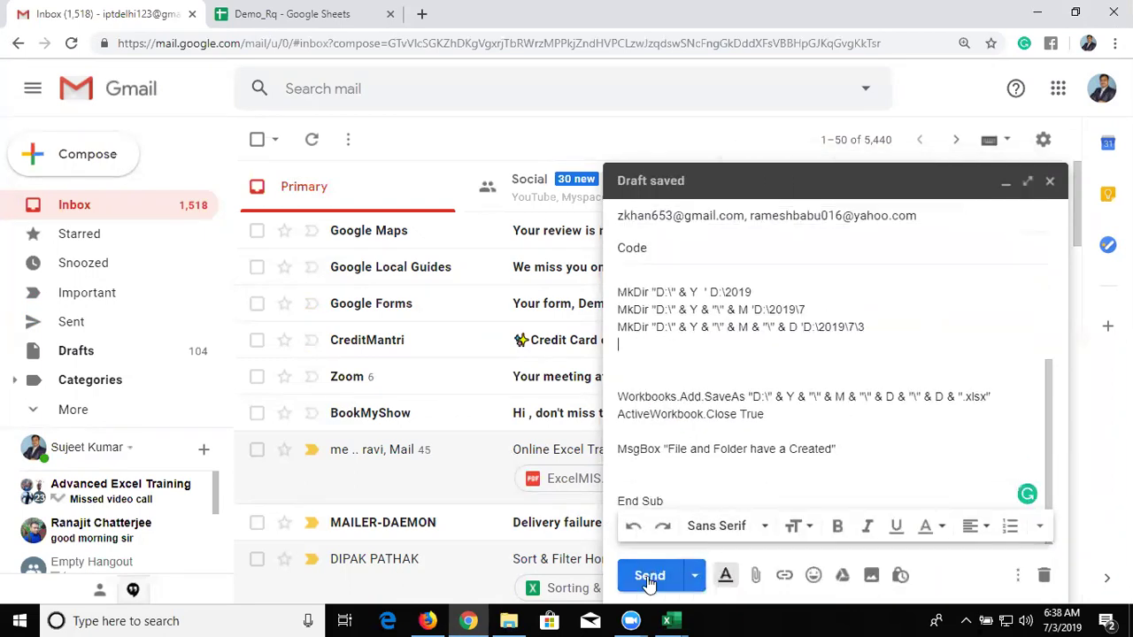
pyautogui.click(649, 576)
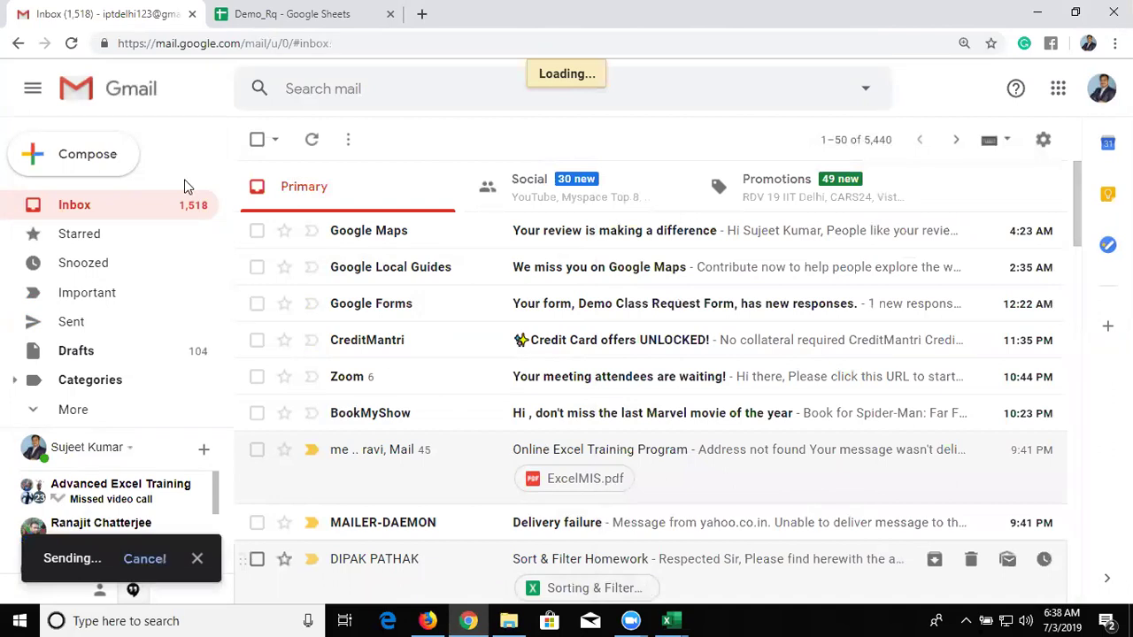
# Show the Demo_Rq Google Sheets tab briefly, then minimise everything to the desktop
pyautogui.click(252, 34)
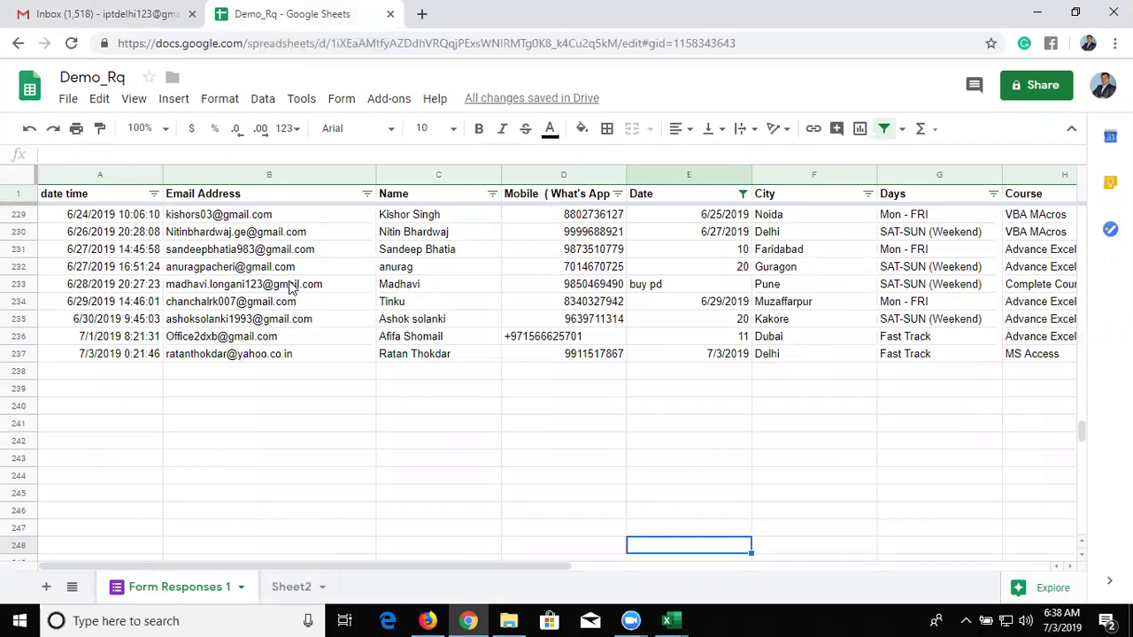
pyautogui.press('super+d')
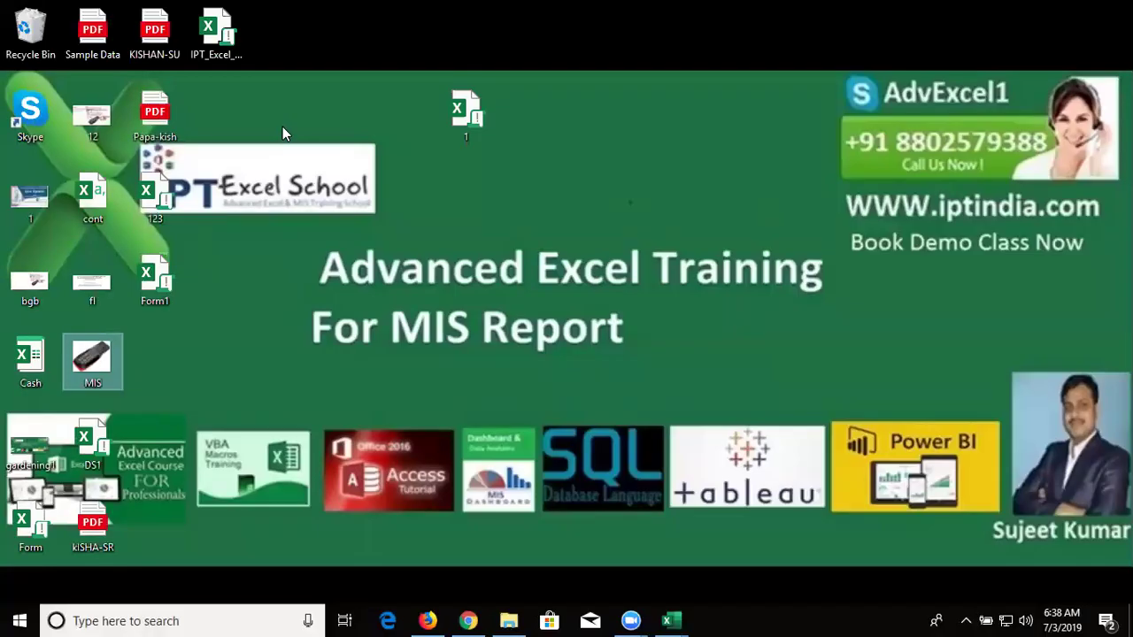